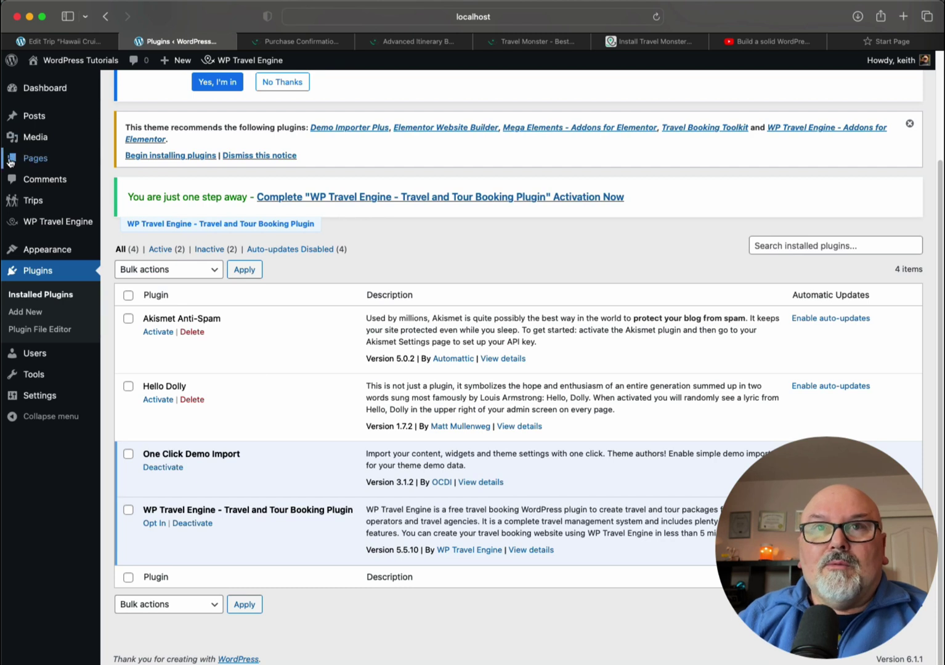
- Bring up the WP Travel Engine Trips flyout submenu in the admin sidebar
mouse_move(30, 208)
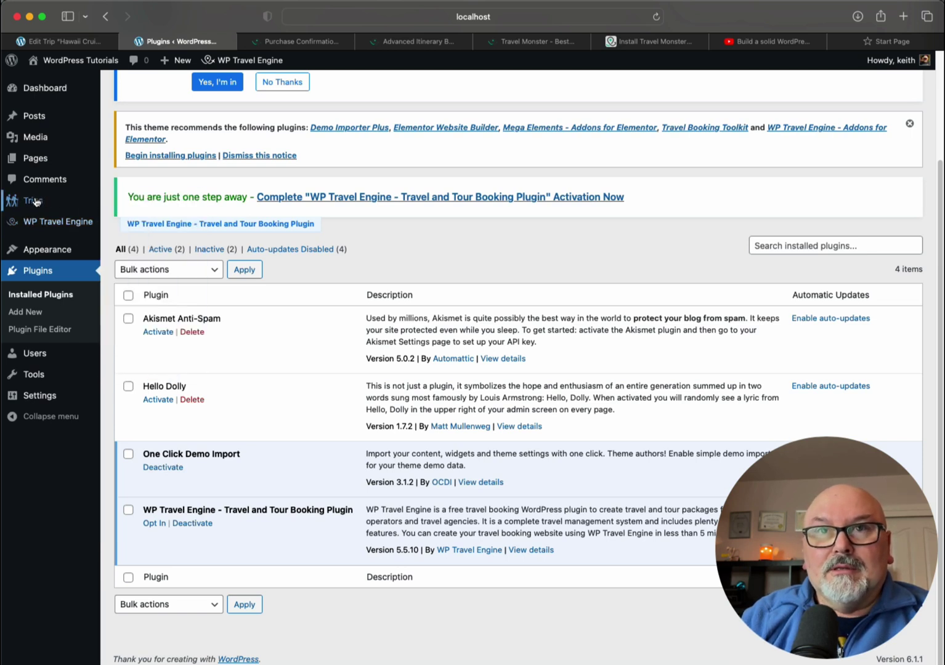
- Open All Trips and review the Alaska Cruise, Hawaii Cruise and My First Travel Website Trip entries
click(125, 203)
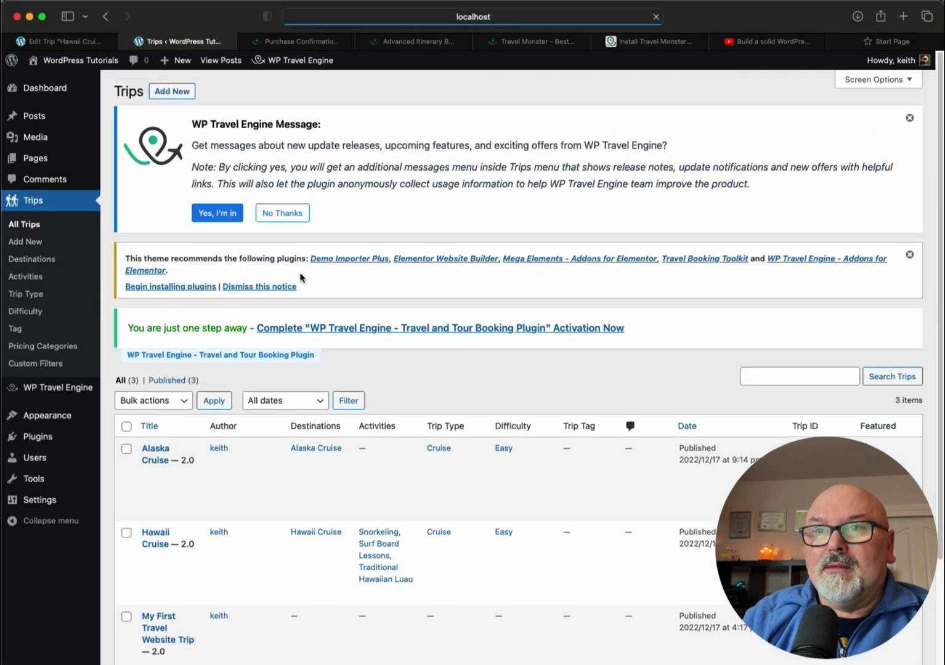
scroll(342, 470, down, 3)
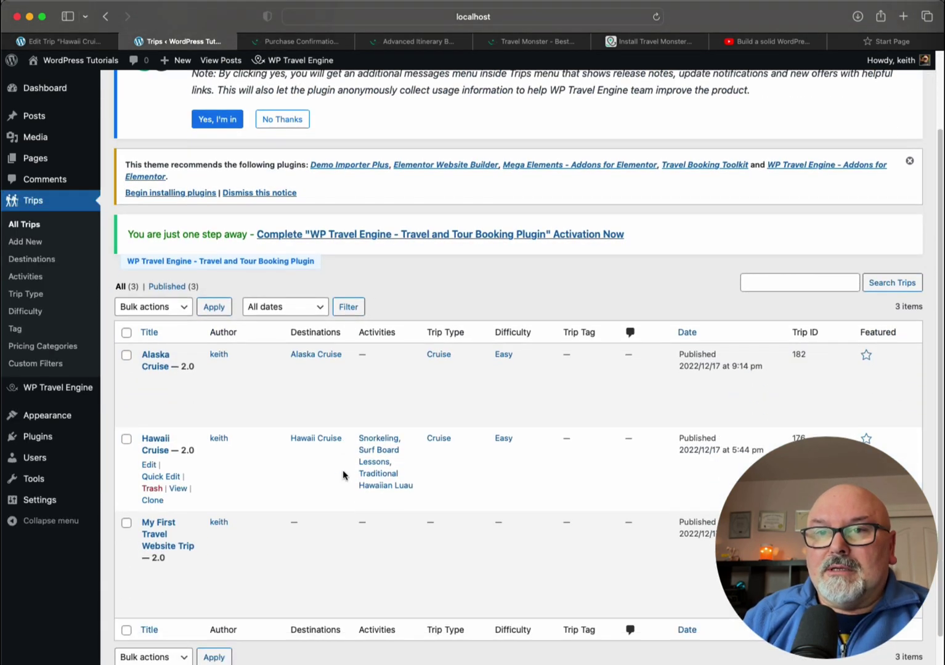
mouse_move(162, 448)
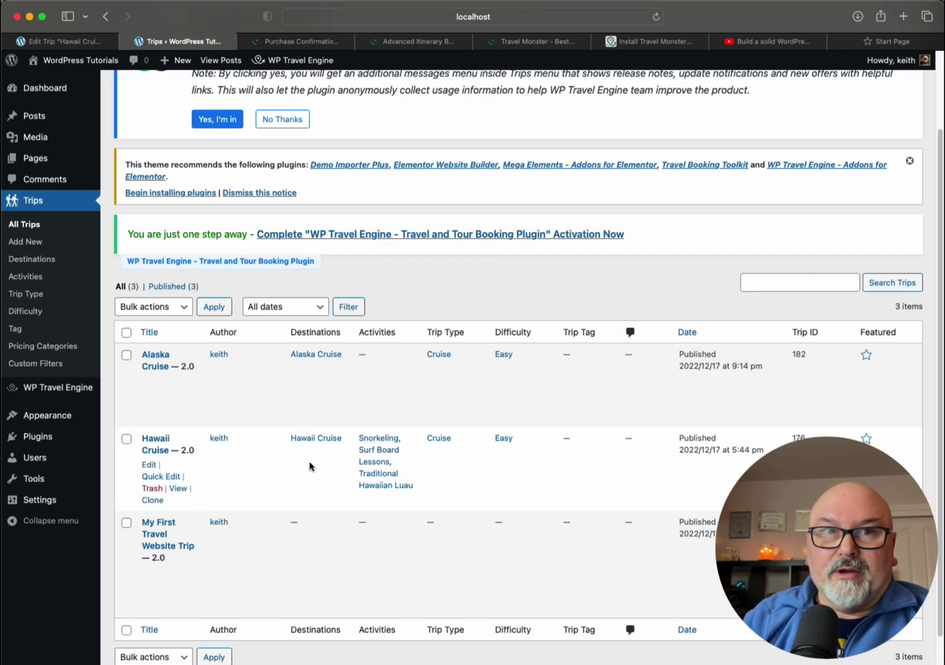
scroll(296, 330, up, 3)
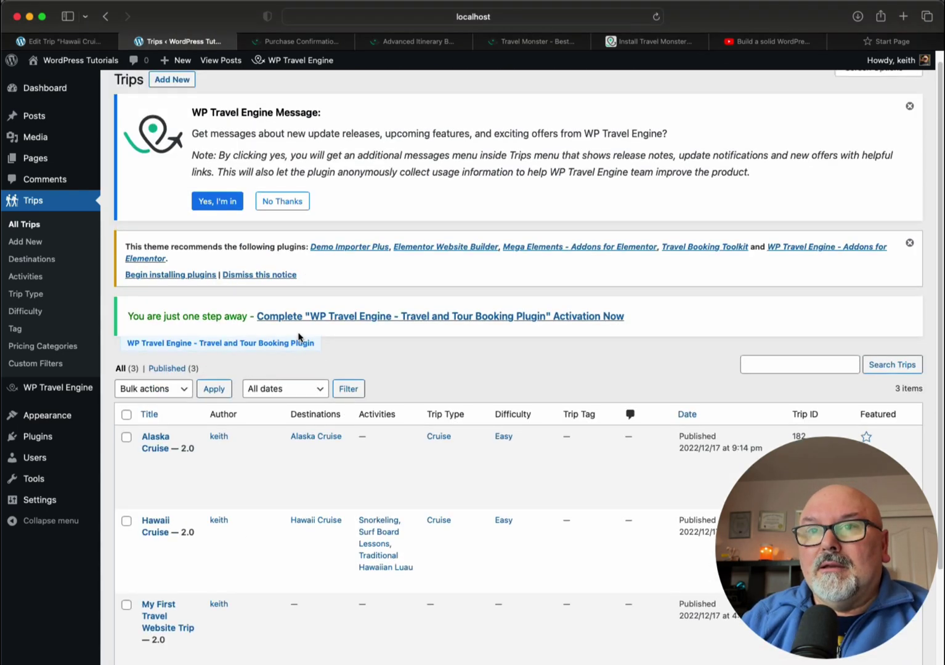
- Create a new trip titled 'Panama Cruise' with the paragraph '15 days & nights'
click(174, 92)
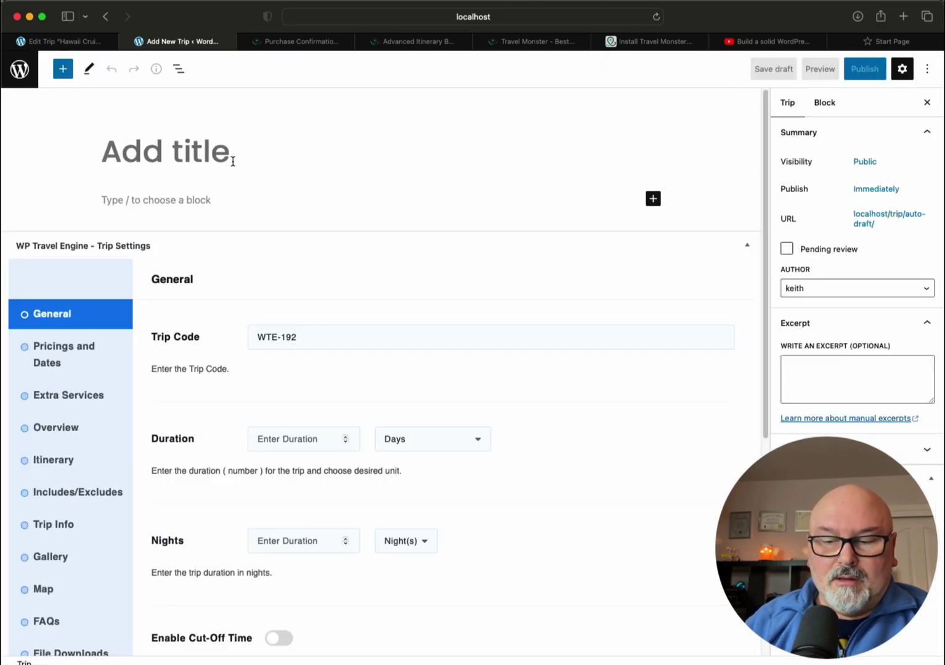
text(Pa)
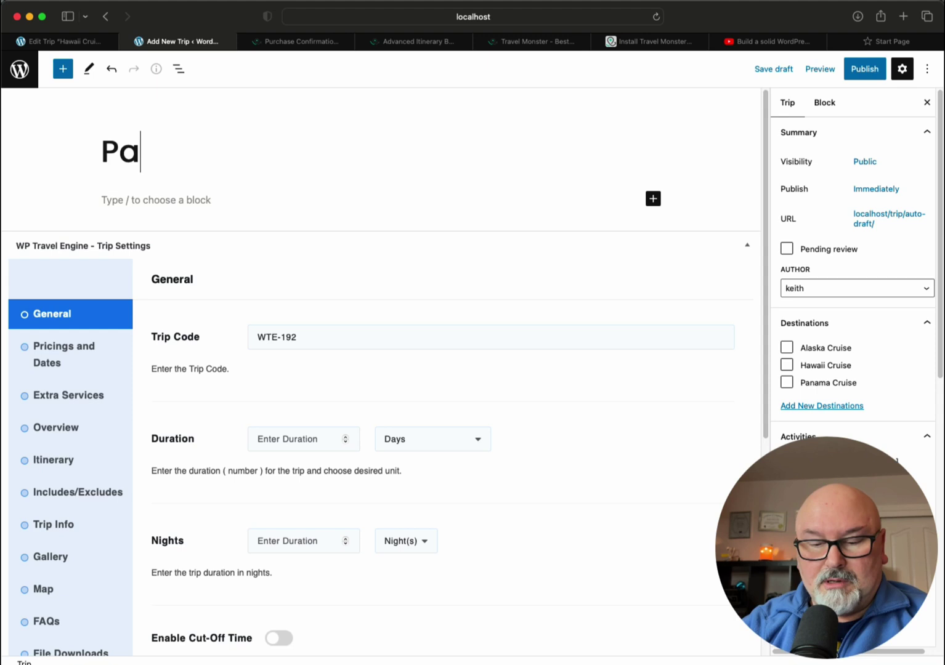
text(na)
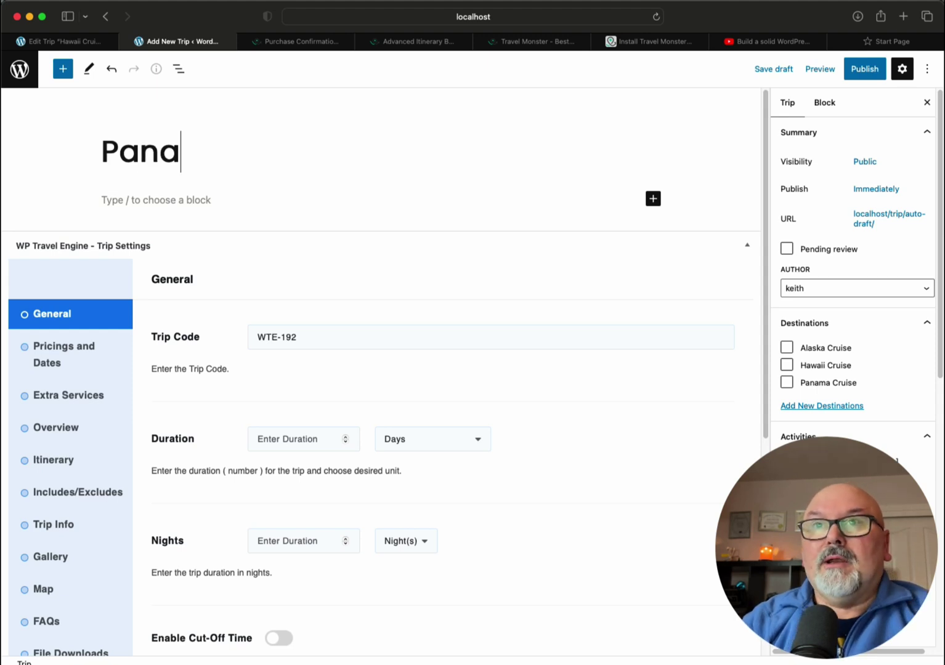
text(ma Cruise)
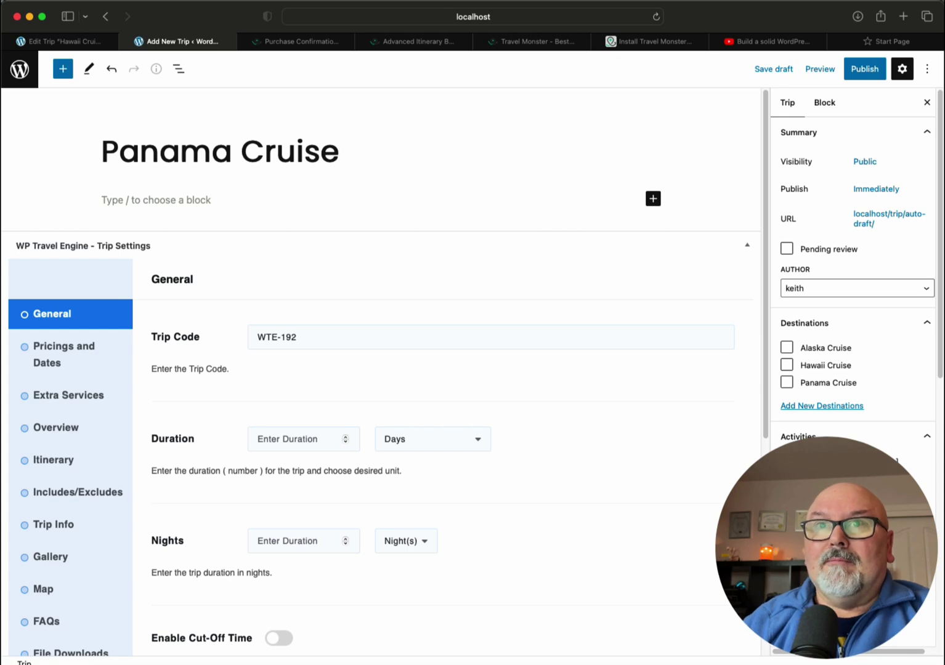
click(184, 204)
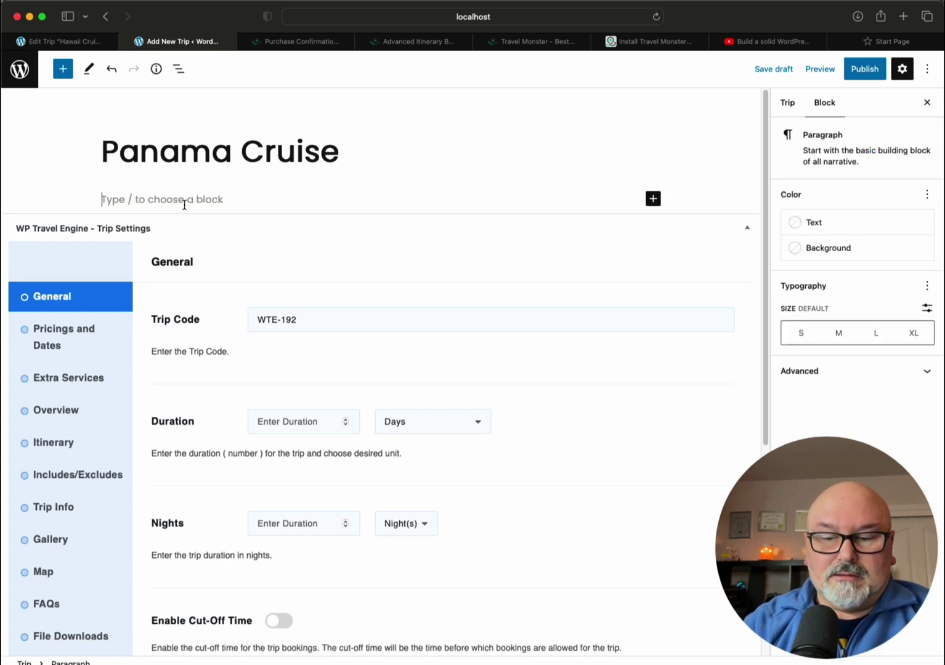
text(15)
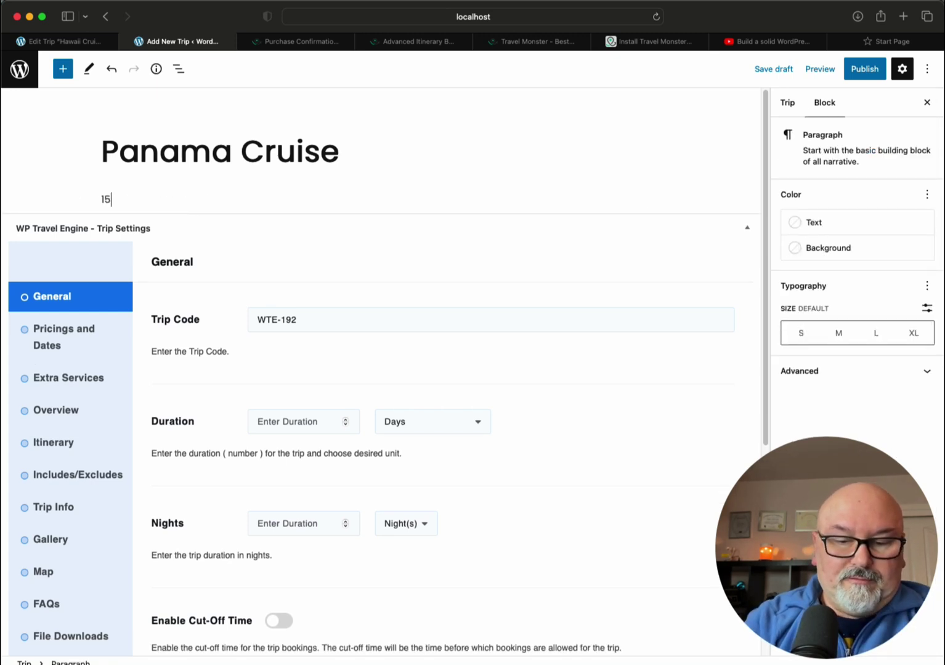
text( days 7)
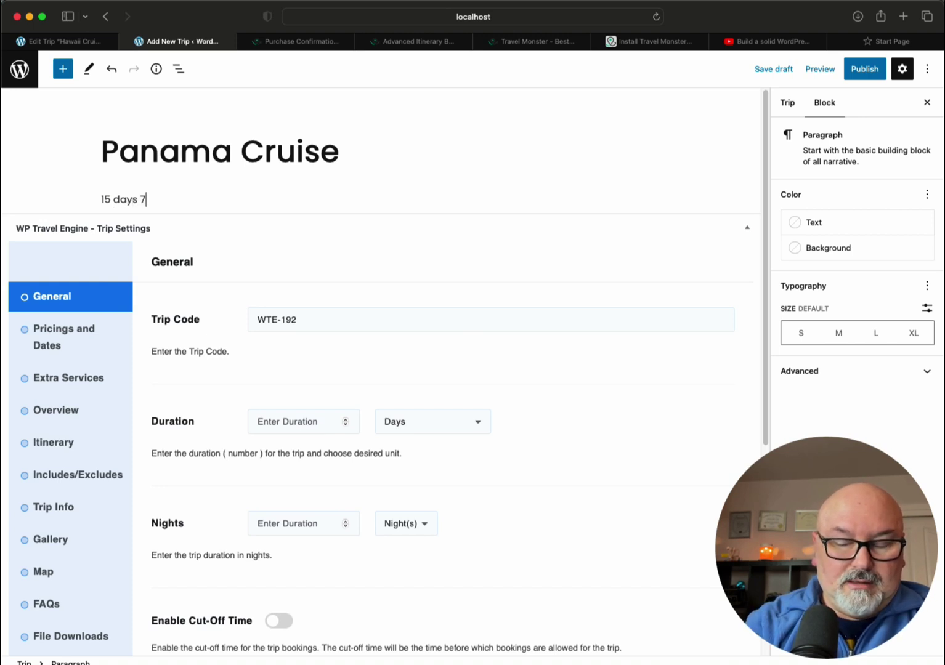
key(BackSpace)
text(&)
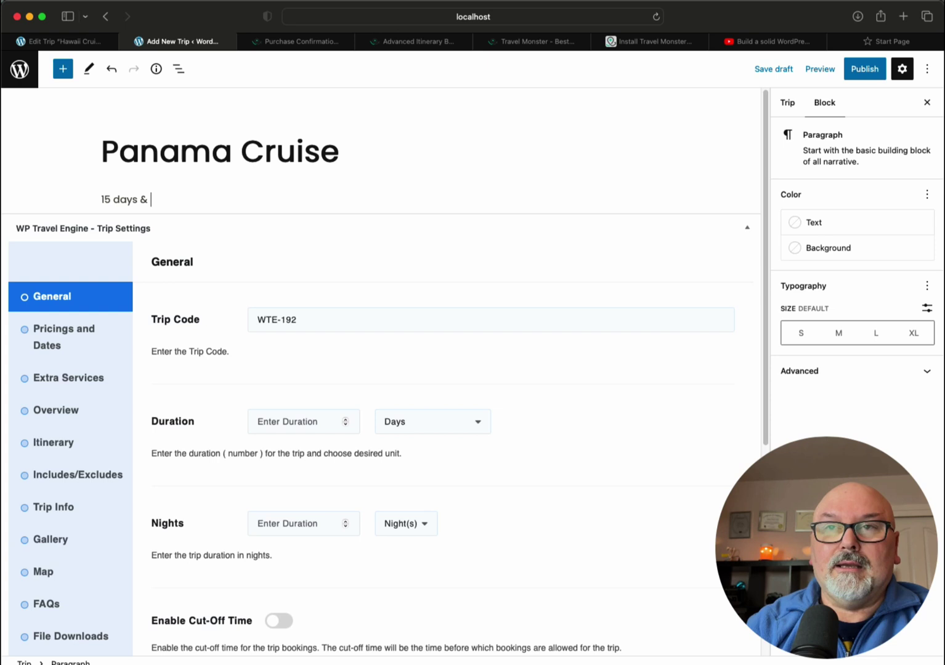
text( 14n)
key(BackSpace)
key(BackSpace)
key(BackSpace)
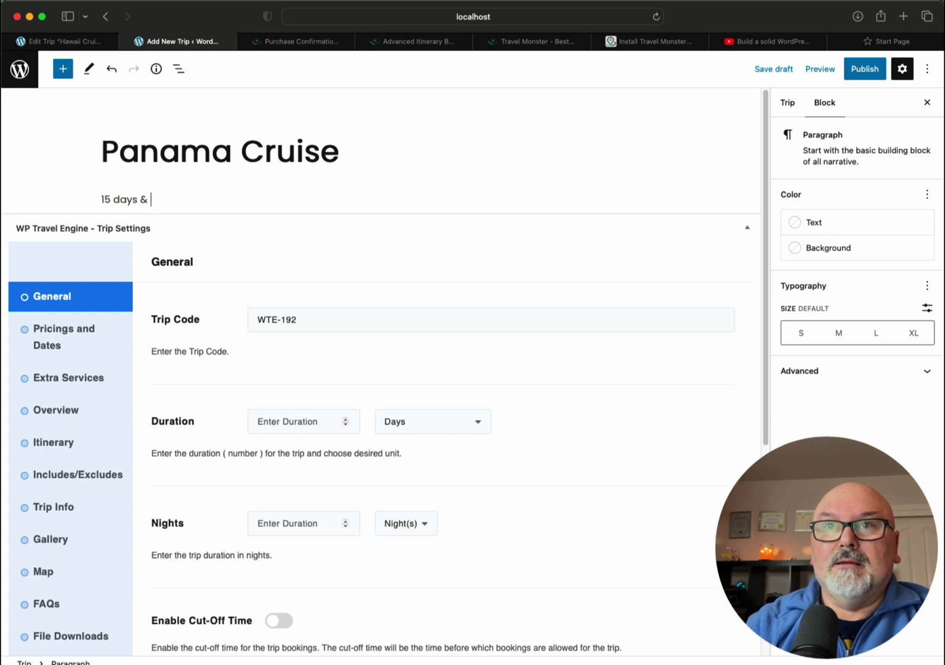
text(nights)
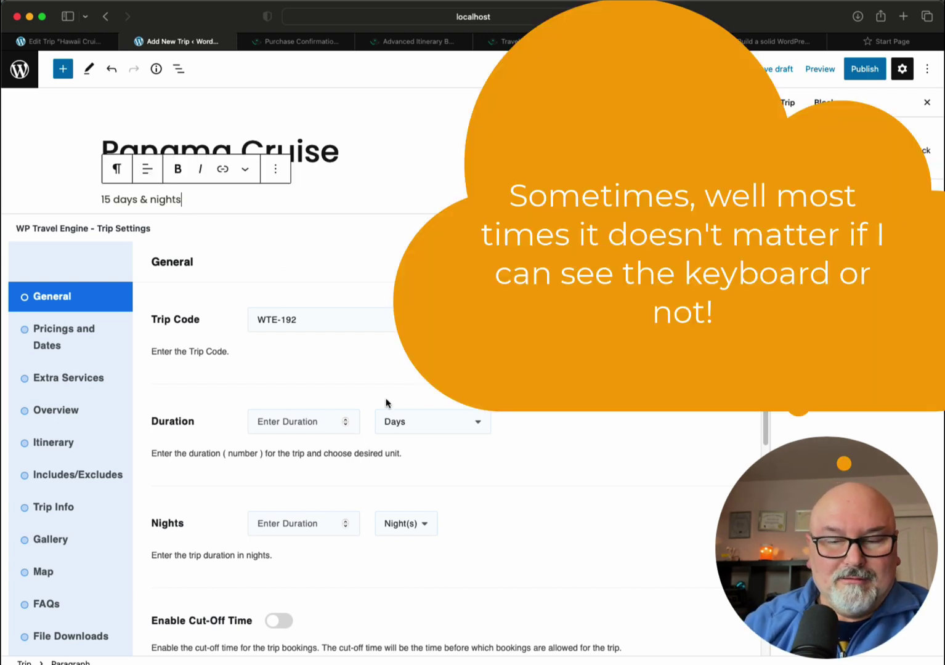
- Set the trip's Duration to 15 days and Nights to 15
click(347, 423)
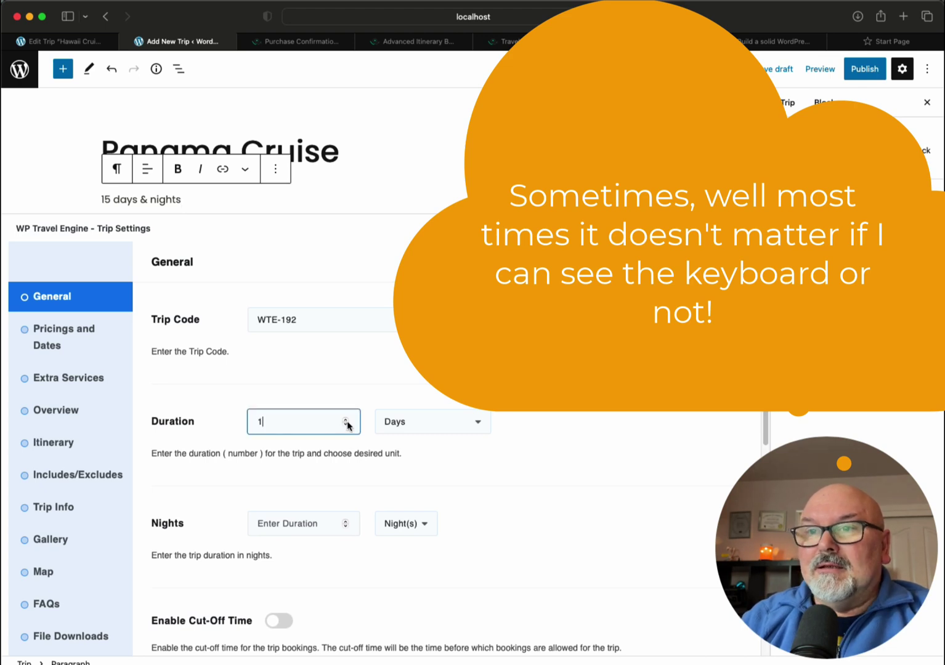
text(5)
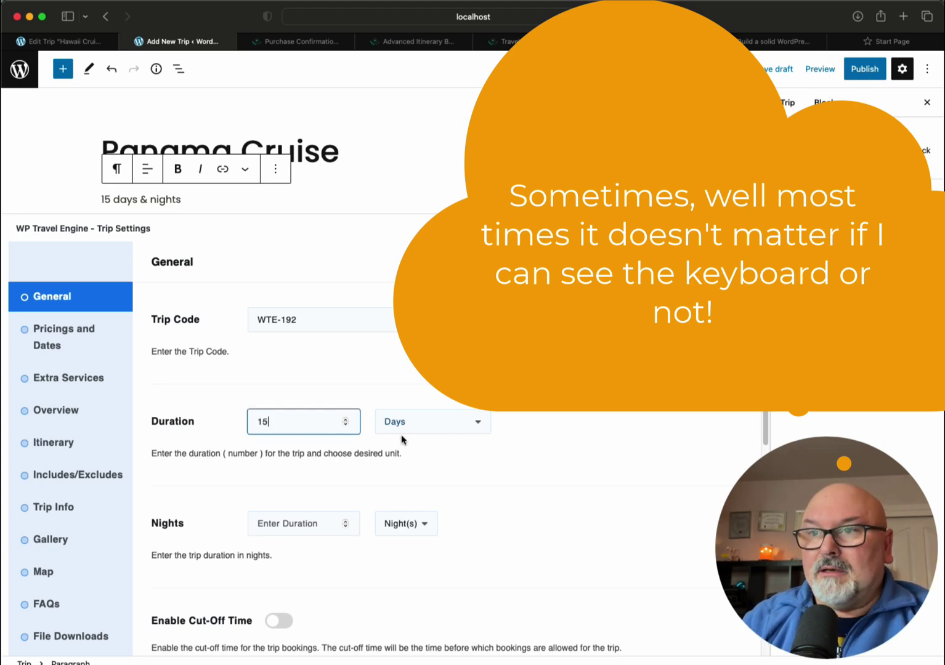
click(292, 525)
text(15)
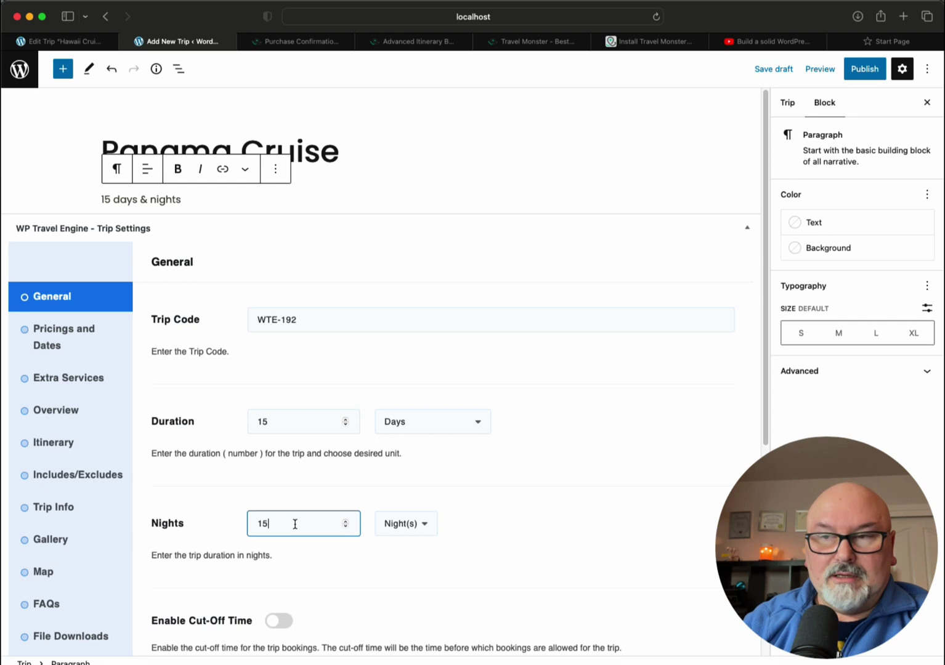
scroll(462, 500, down, 5)
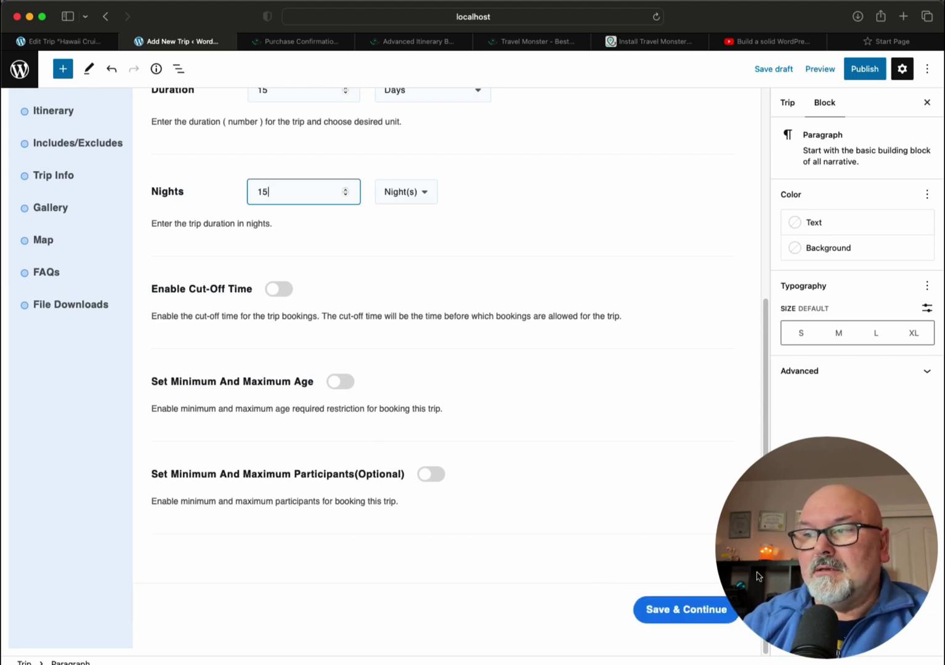
drag(781, 551, 868, 103)
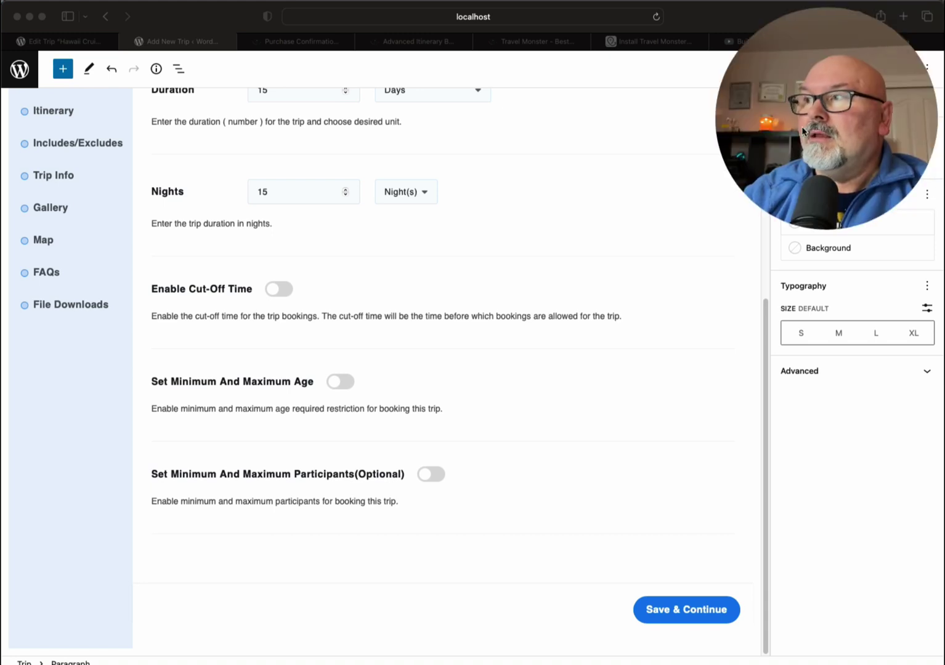
click(606, 385)
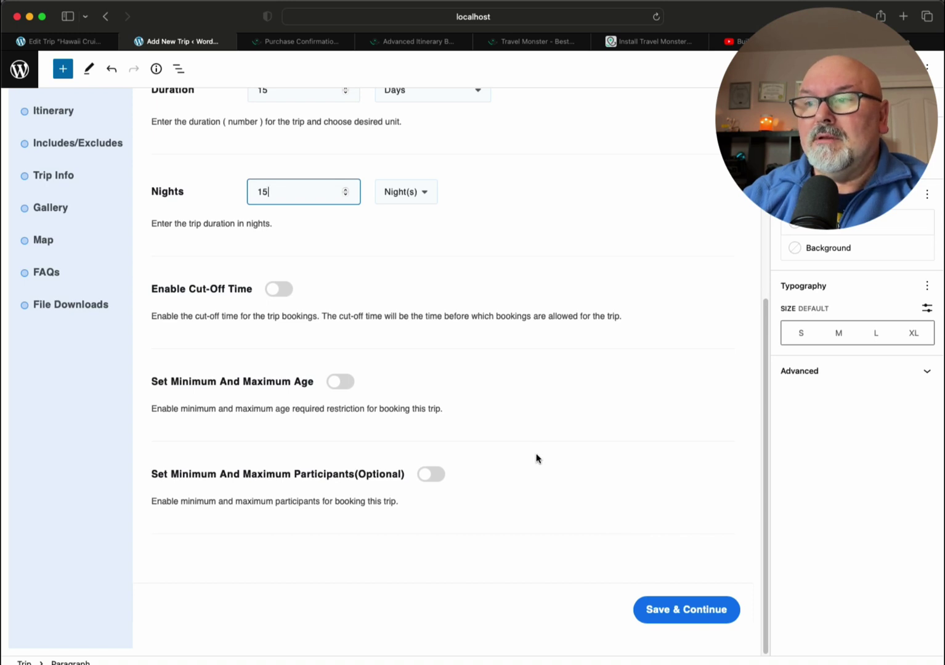
- Save the general settings and add a fourth pricing package named 'Panama Cruise'
click(707, 621)
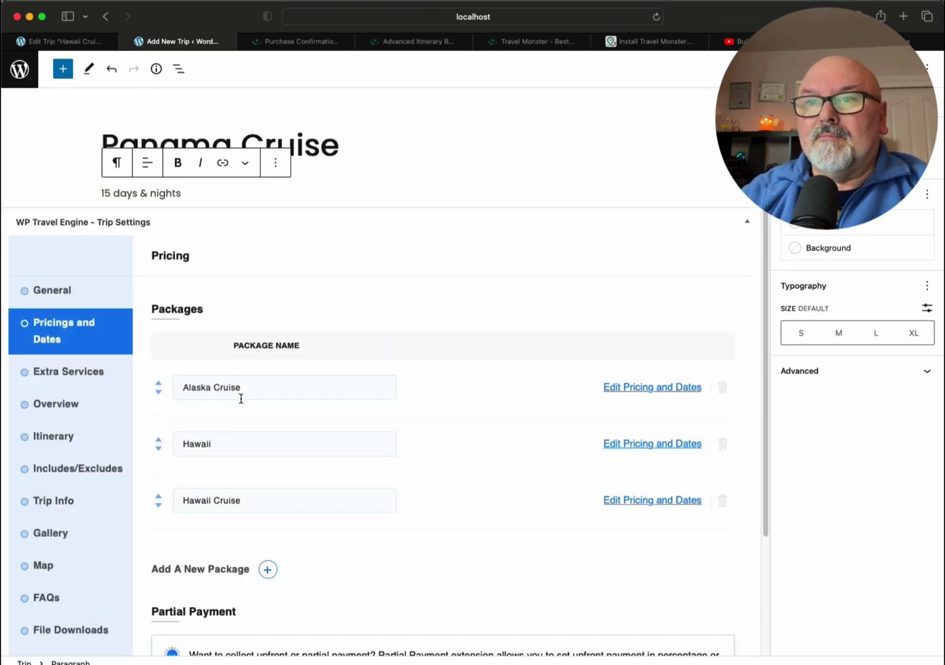
scroll(231, 394, down, 2)
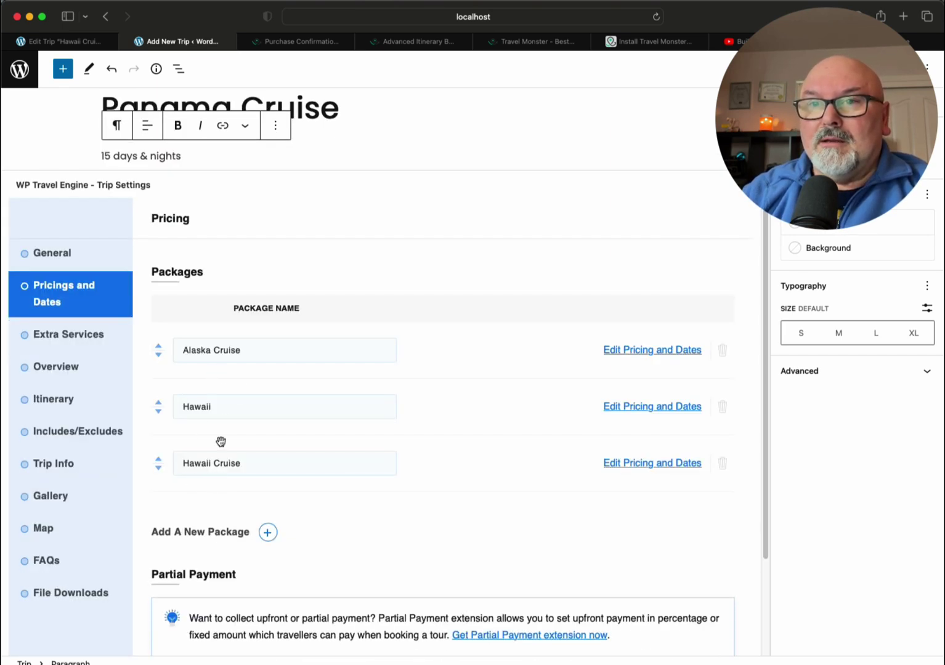
click(268, 534)
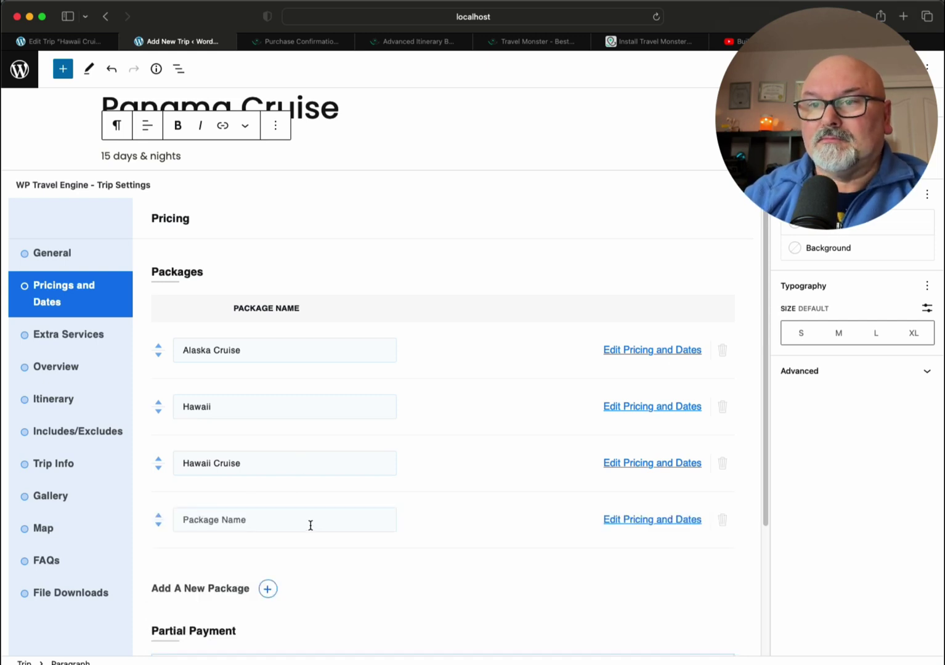
click(289, 519)
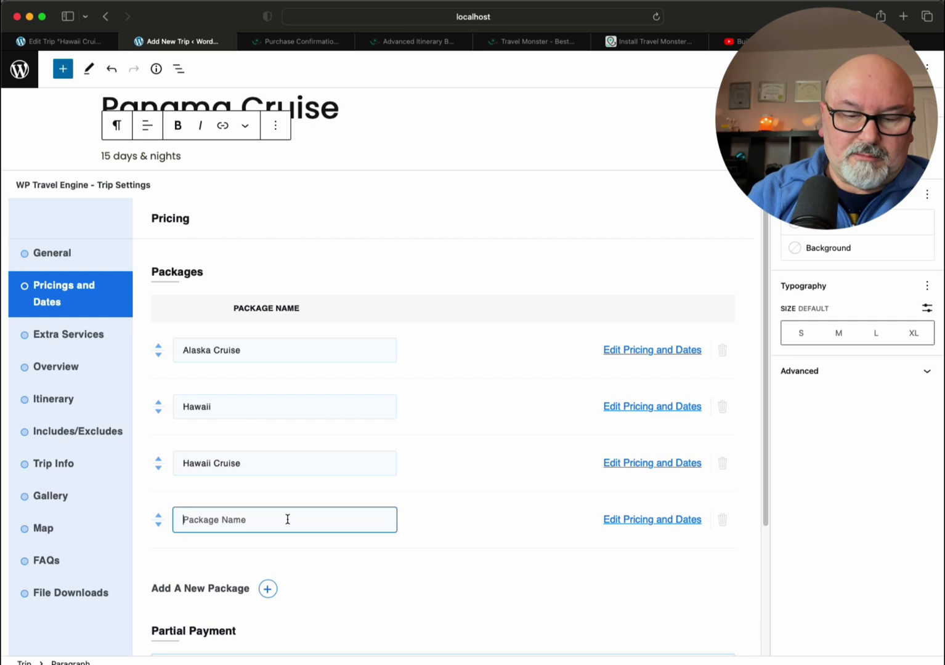
text(Panama Cruise)
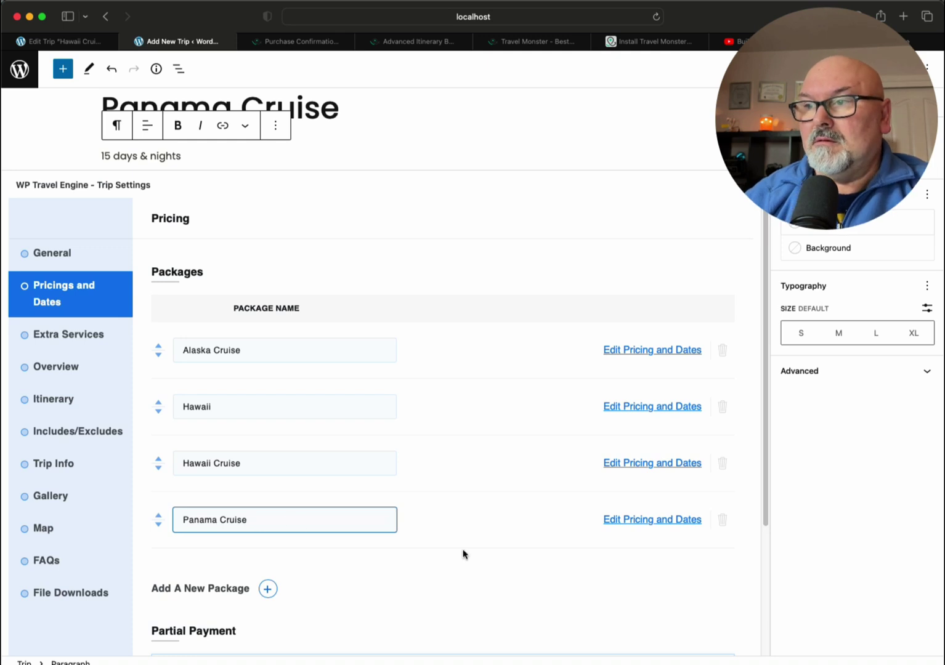
- Set the Panama Cruise package's Adult price and a 1–4 traveller range
click(613, 523)
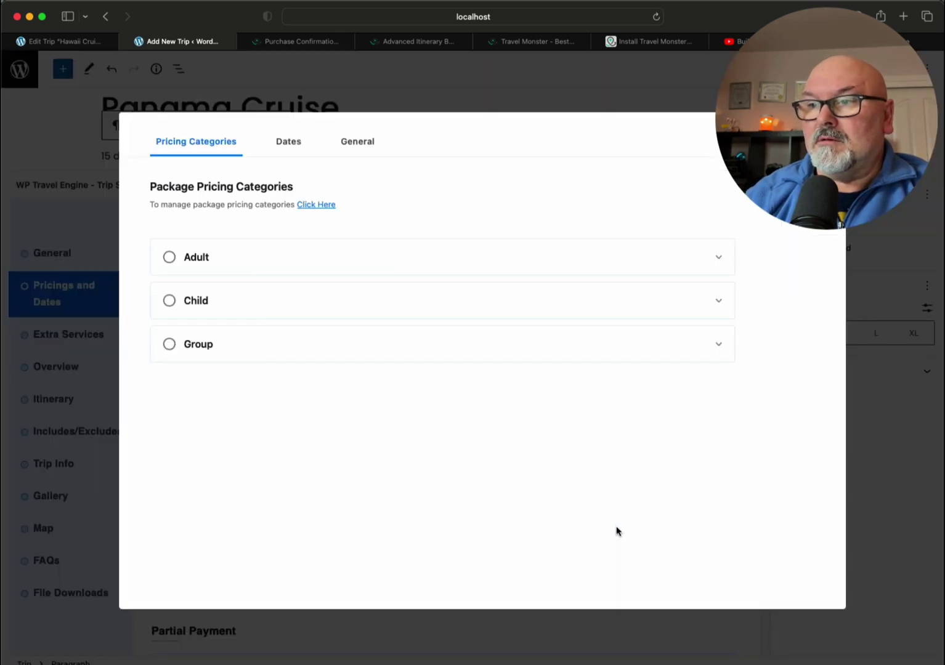
click(171, 258)
click(236, 354)
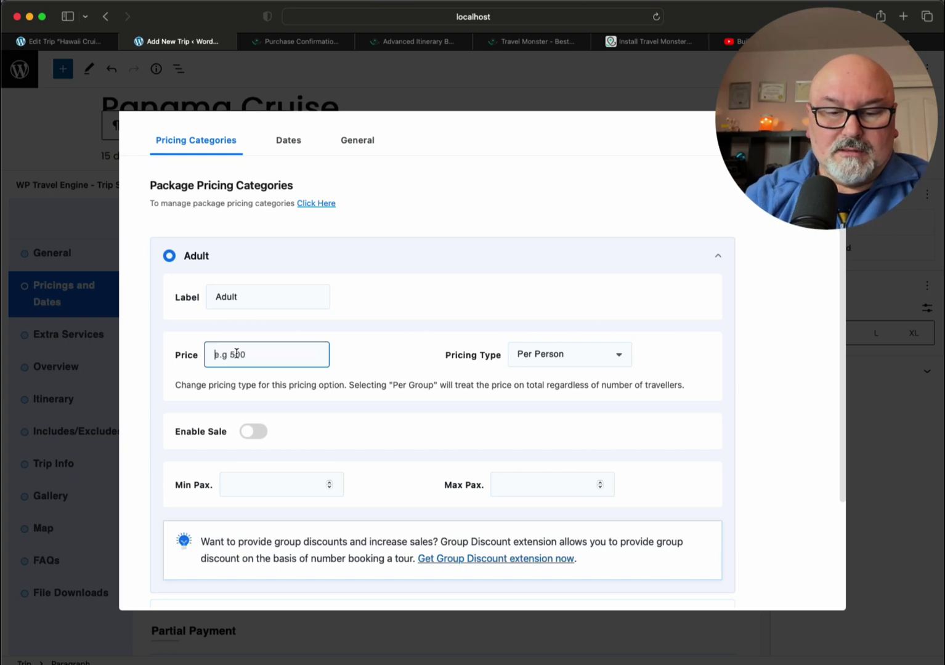
text(2500)
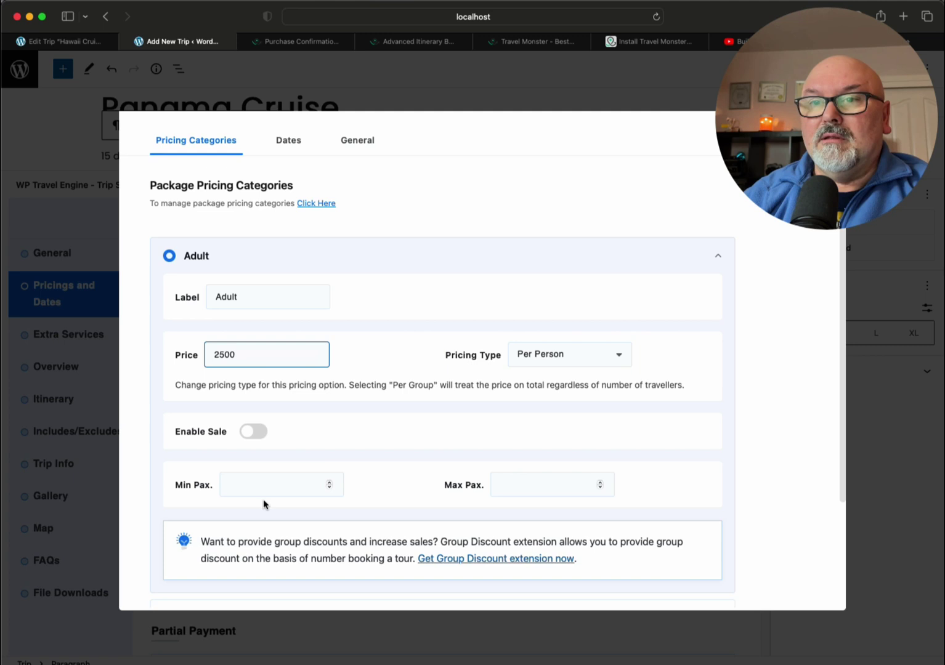
click(330, 484)
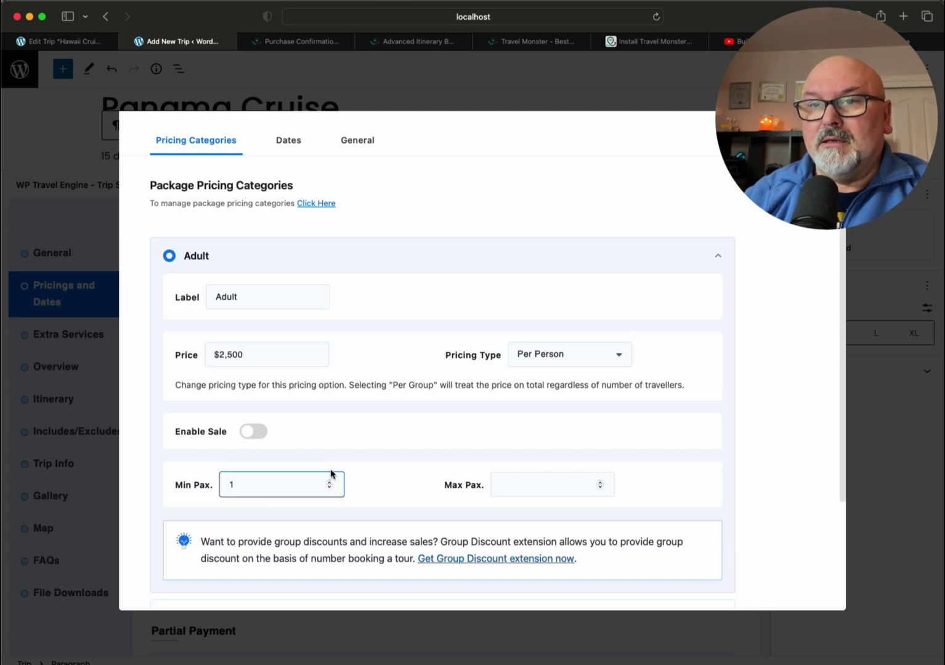
click(201, 488)
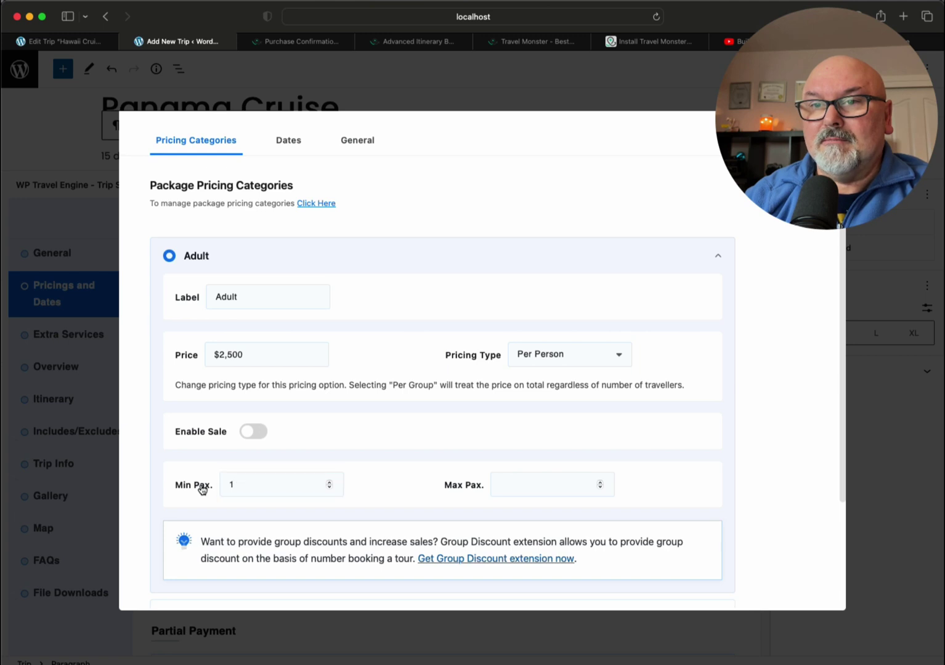
click(329, 483)
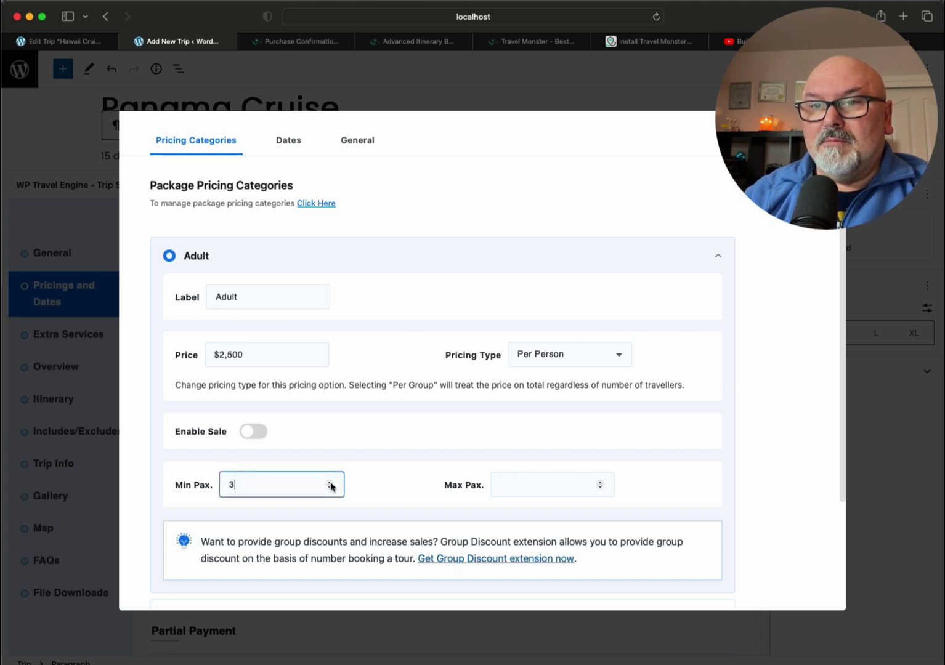
click(330, 483)
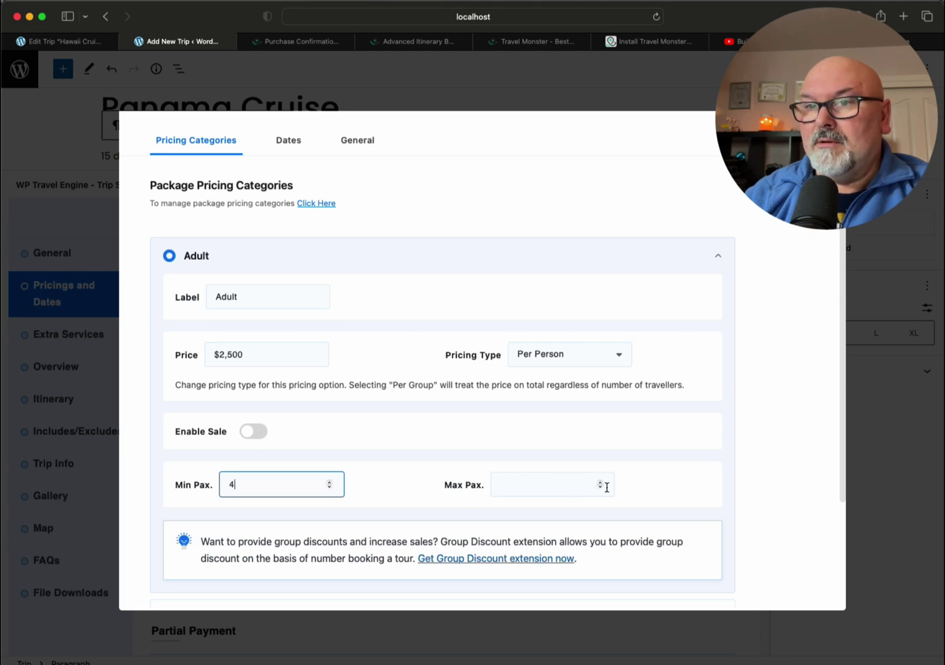
click(330, 488)
click(330, 488)
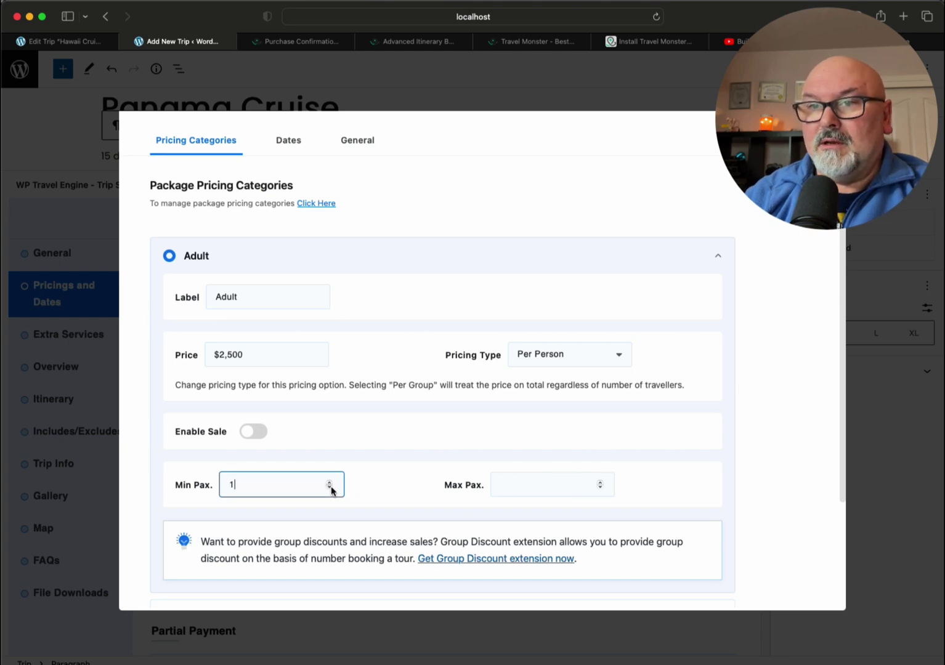
click(600, 484)
click(600, 484)
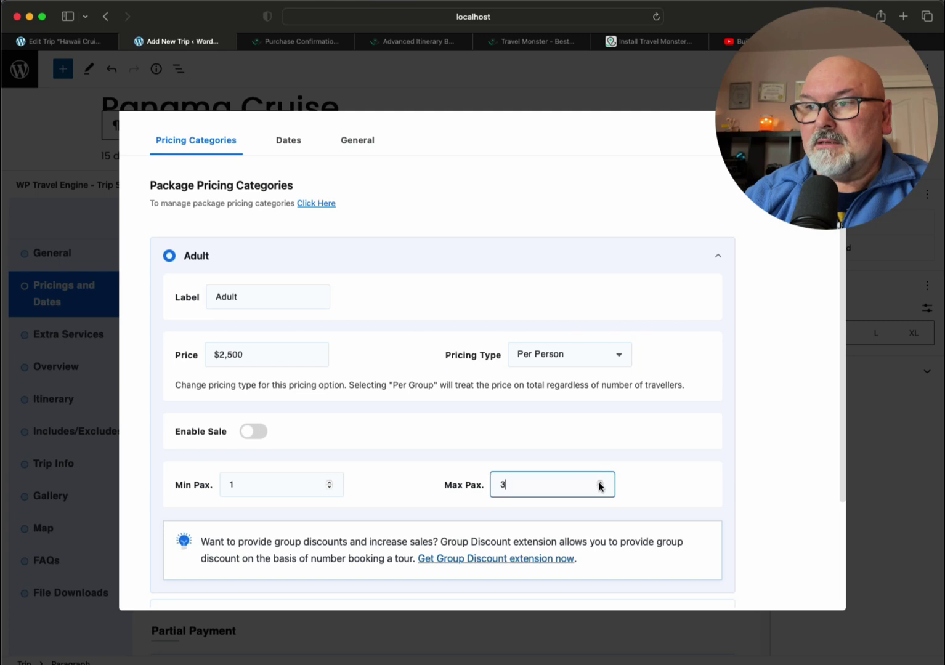
scroll(395, 483, down, 3)
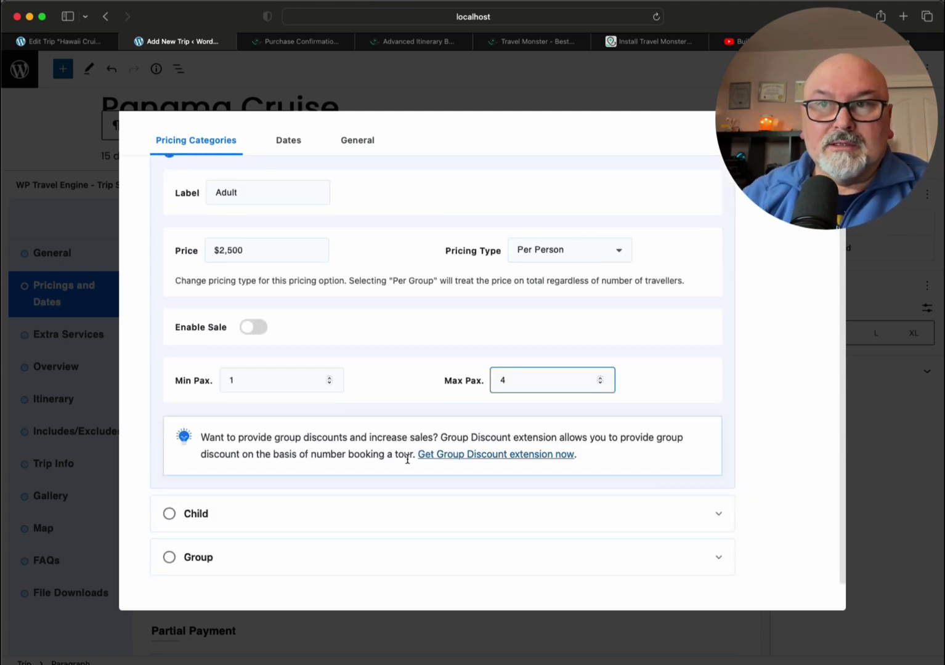
scroll(260, 486, down, 1)
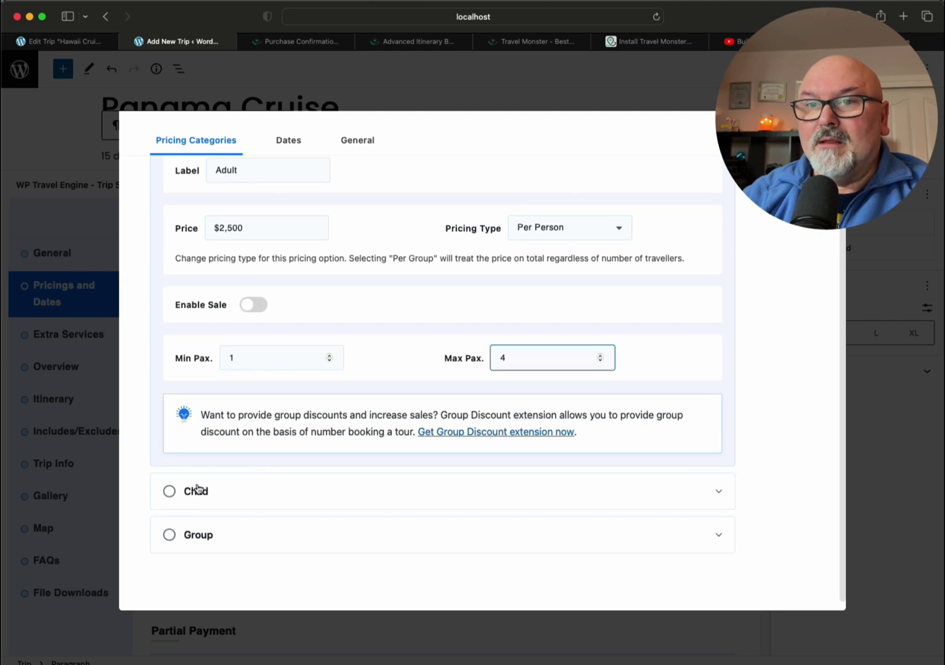
- Give the Child category a $2,000 price with 1–4 travellers
click(177, 493)
scroll(333, 498, down, 10)
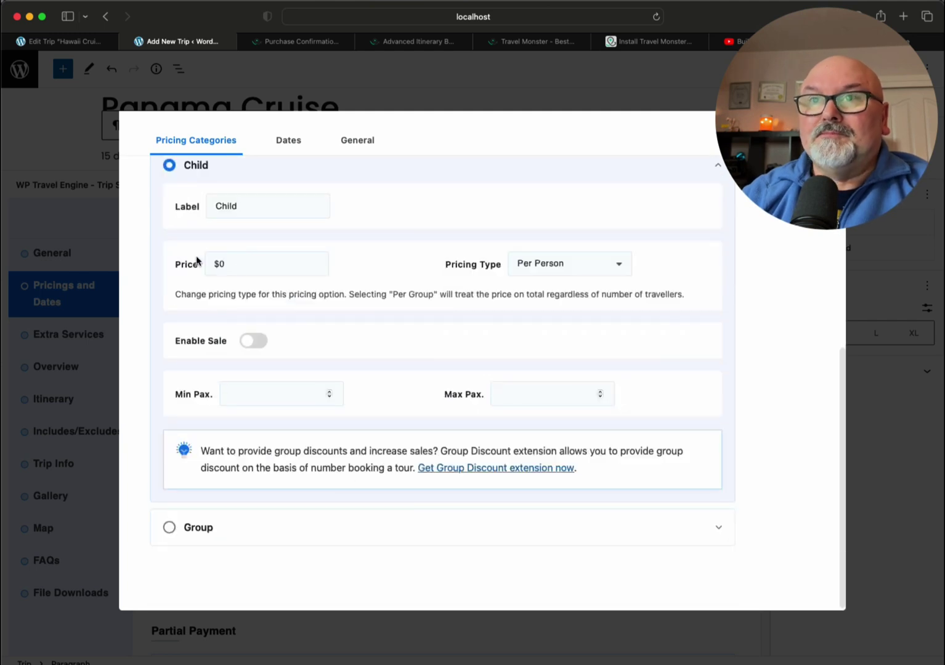
click(240, 263)
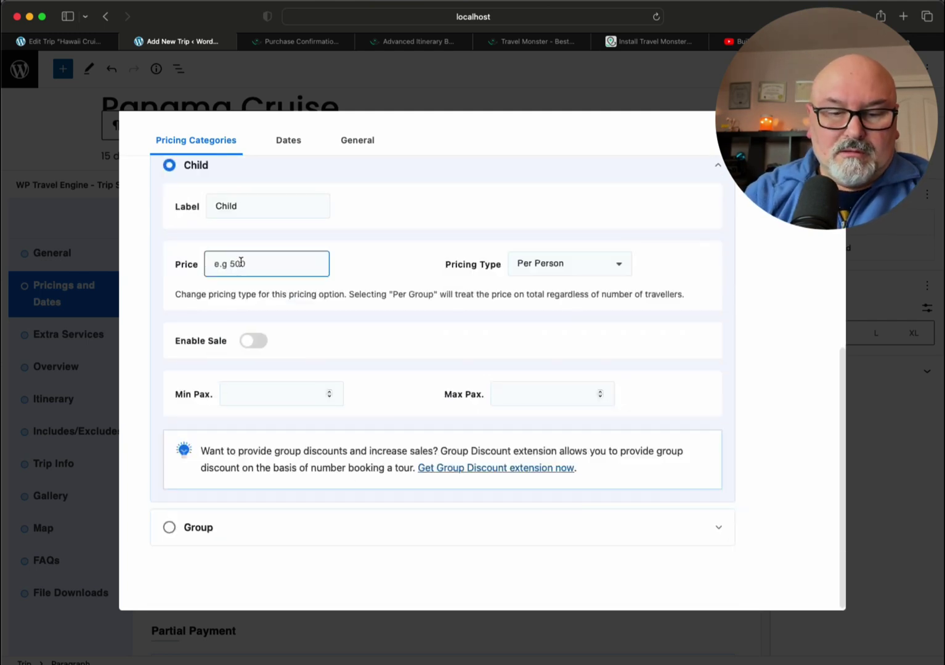
text(2000)
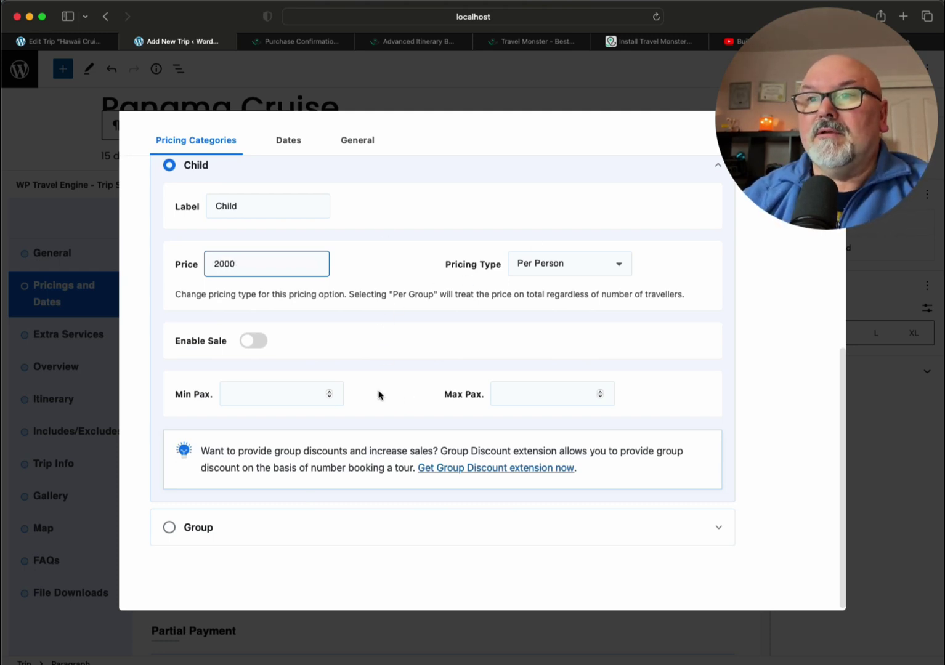
click(328, 395)
text(1)
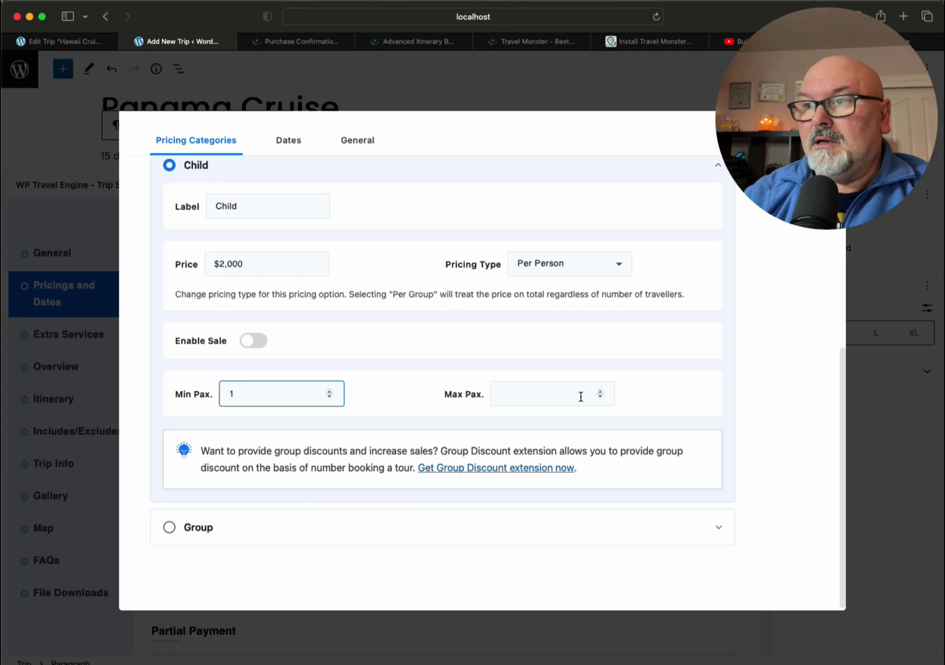
click(601, 395)
text(2)
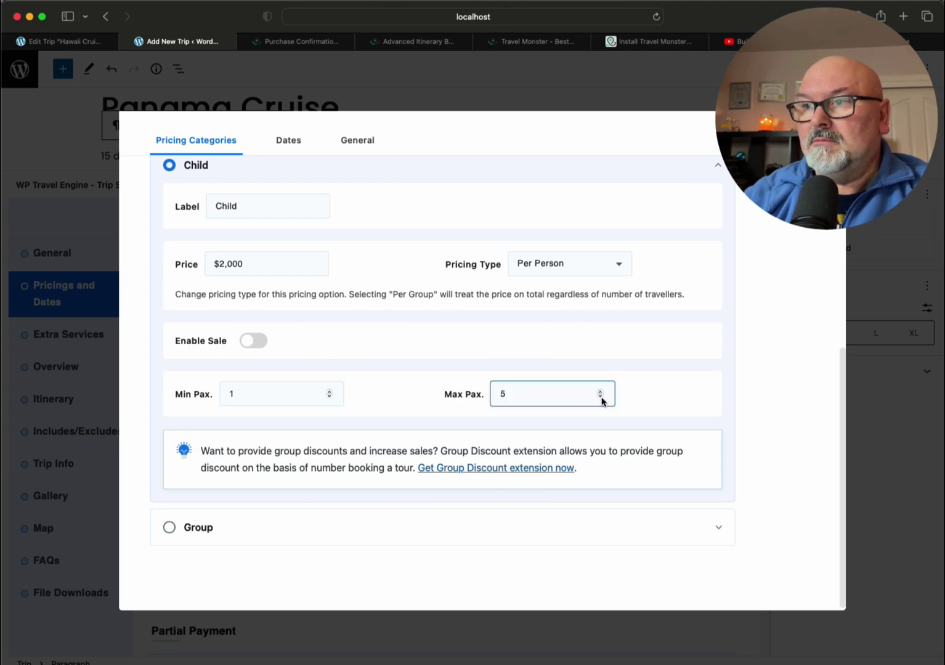
click(601, 397)
- Price the Group category at $1,500 per person for 20–30 travellers
click(198, 539)
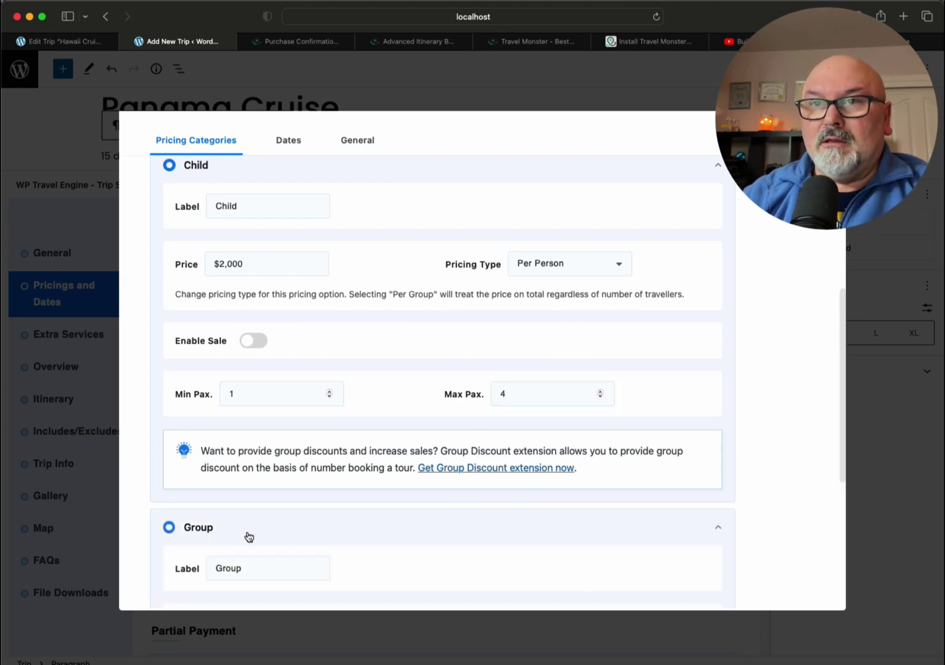
scroll(253, 468, down, 3)
scroll(250, 430, down, 2)
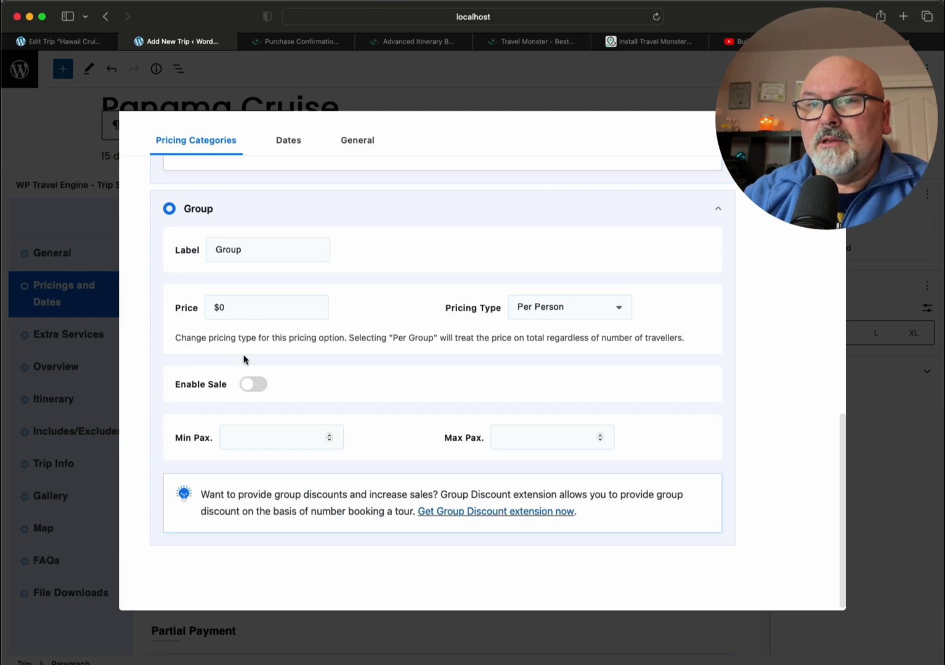
click(223, 308)
text(1500)
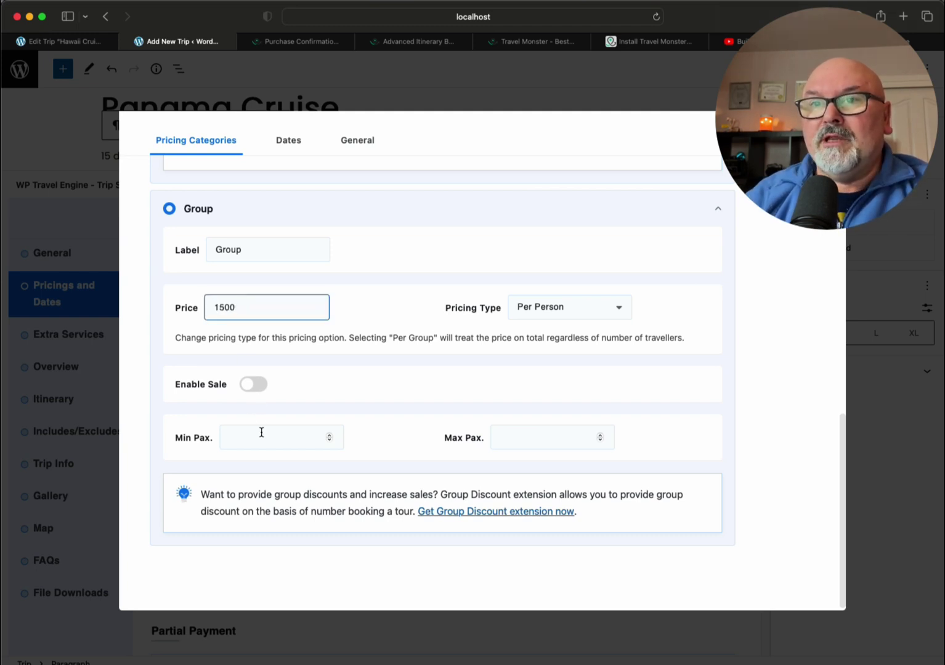
click(331, 438)
text(2)
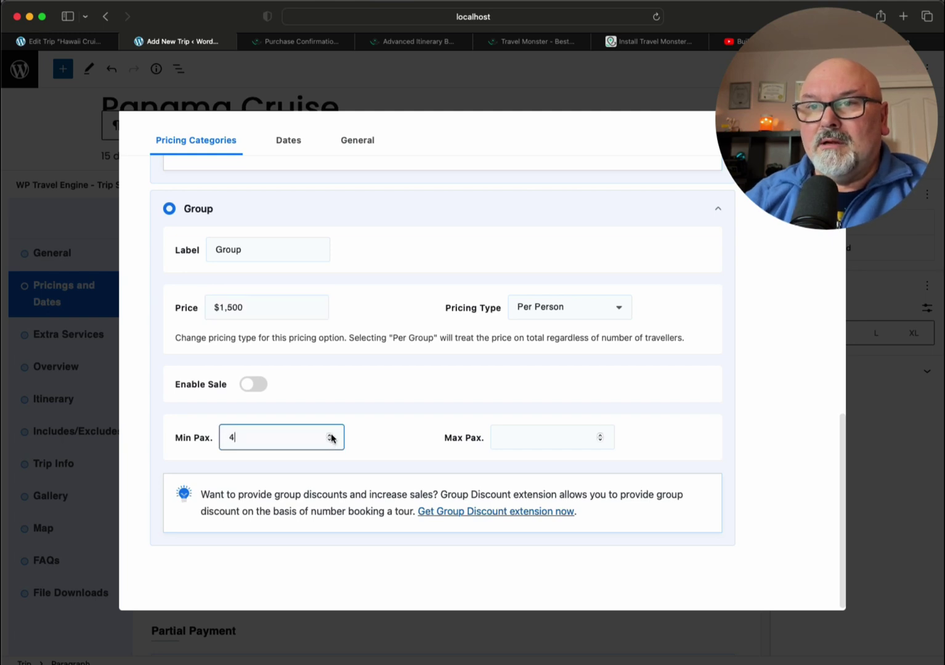
click(331, 435)
click(331, 436)
click(331, 435)
click(330, 436)
click(330, 435)
click(331, 435)
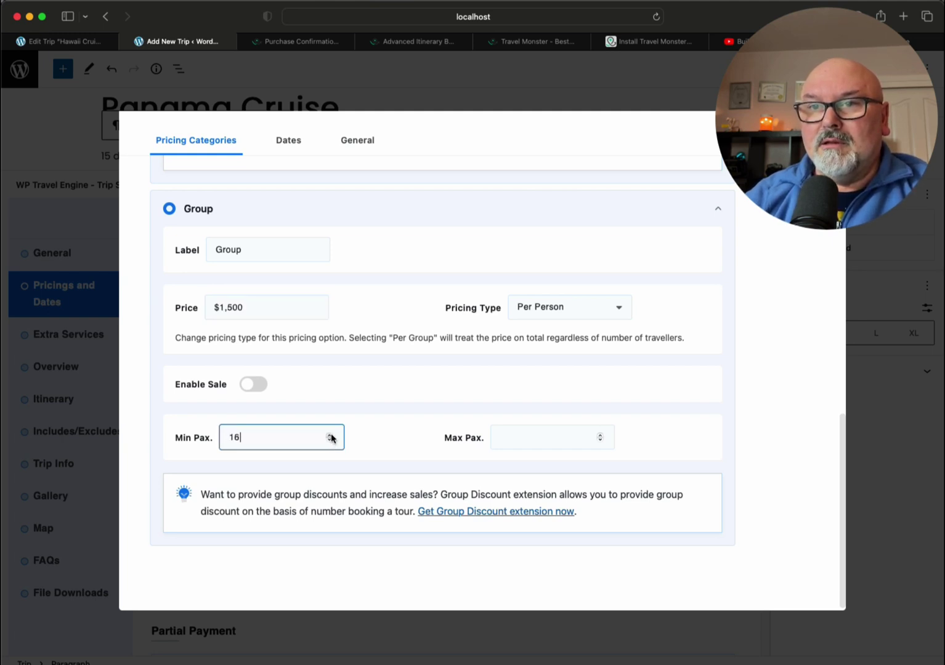
click(331, 436)
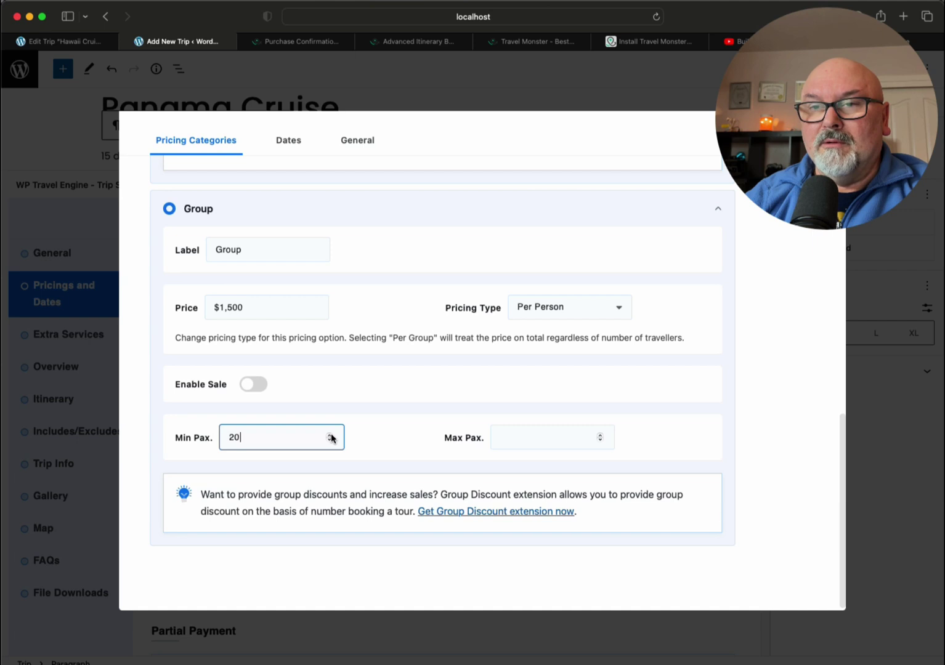
click(601, 436)
click(601, 436)
click(600, 435)
click(601, 436)
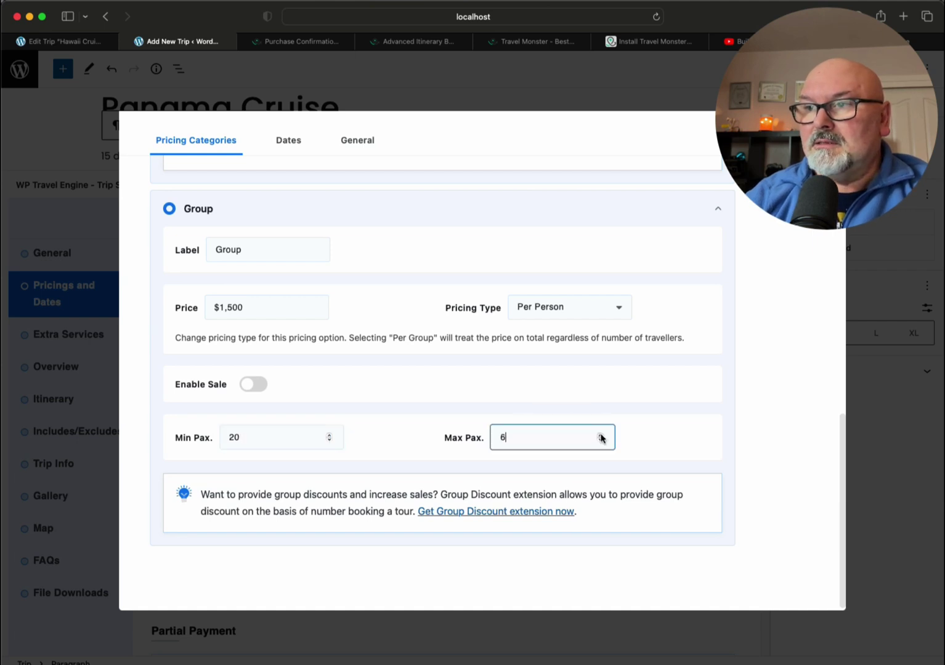
click(600, 436)
click(601, 436)
click(601, 436)
click(600, 435)
click(601, 435)
click(601, 435)
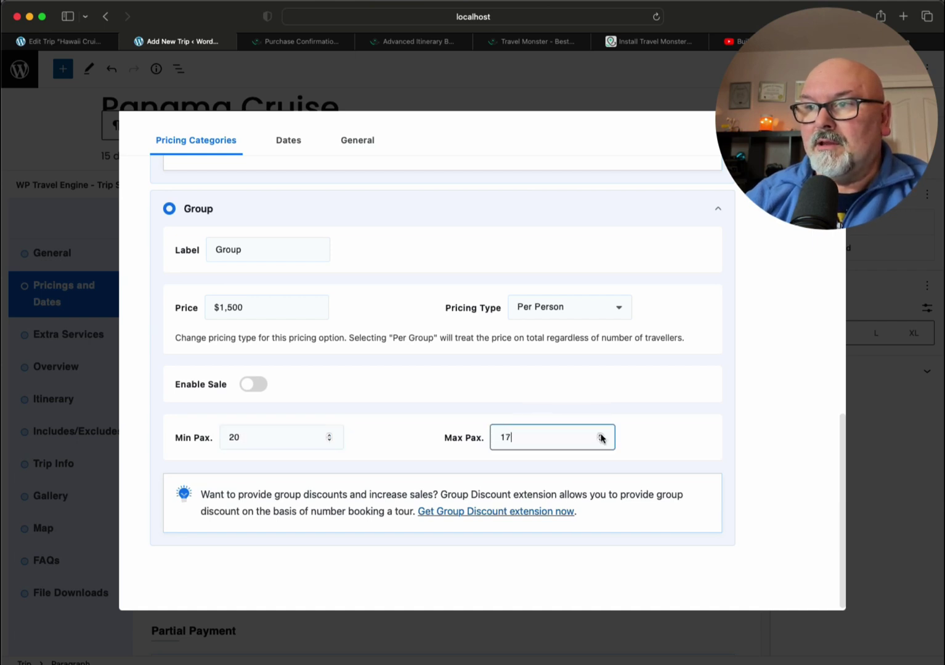
click(601, 436)
click(601, 436)
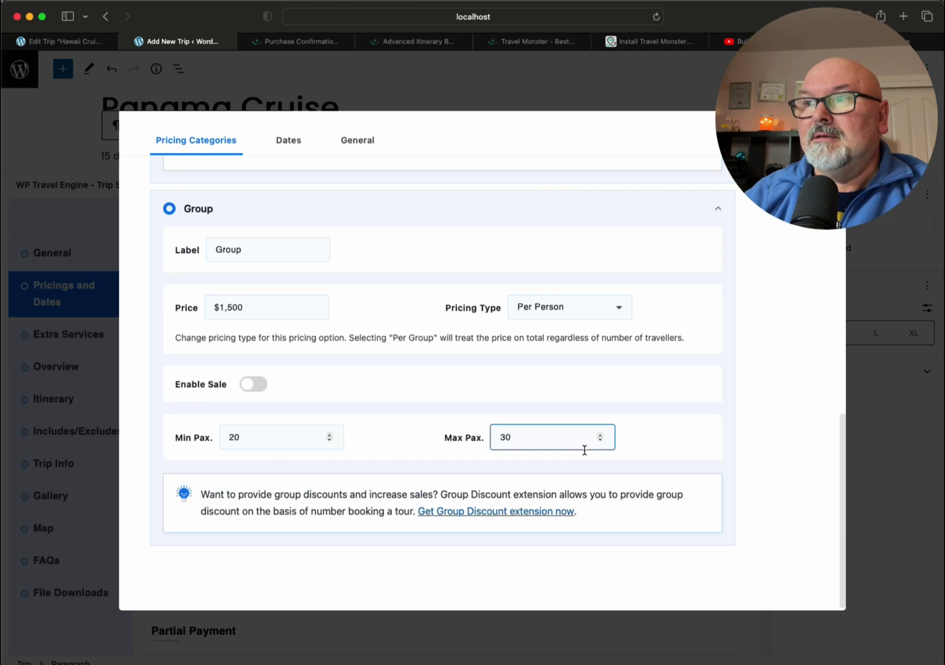
scroll(584, 467, up, 4)
- Enter the package short description 'Cruise through the historic Panama Canal!' in its General tab
click(295, 143)
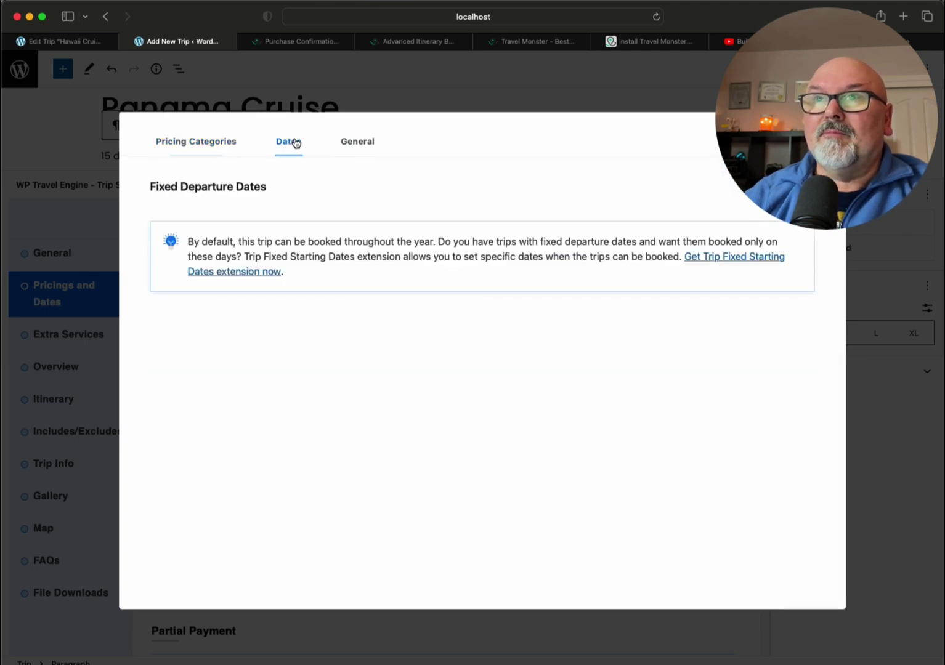
click(354, 146)
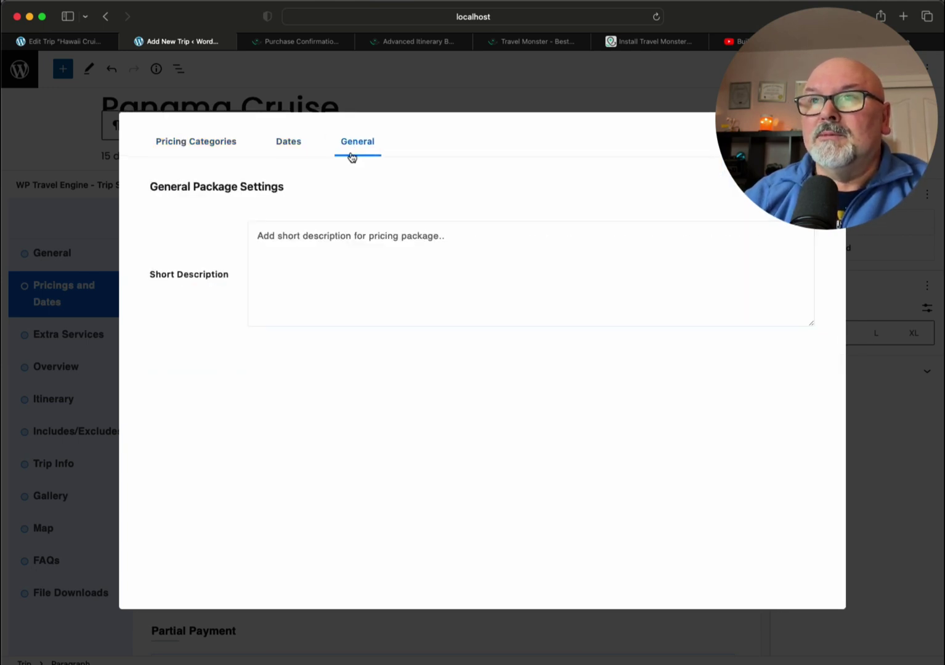
click(317, 243)
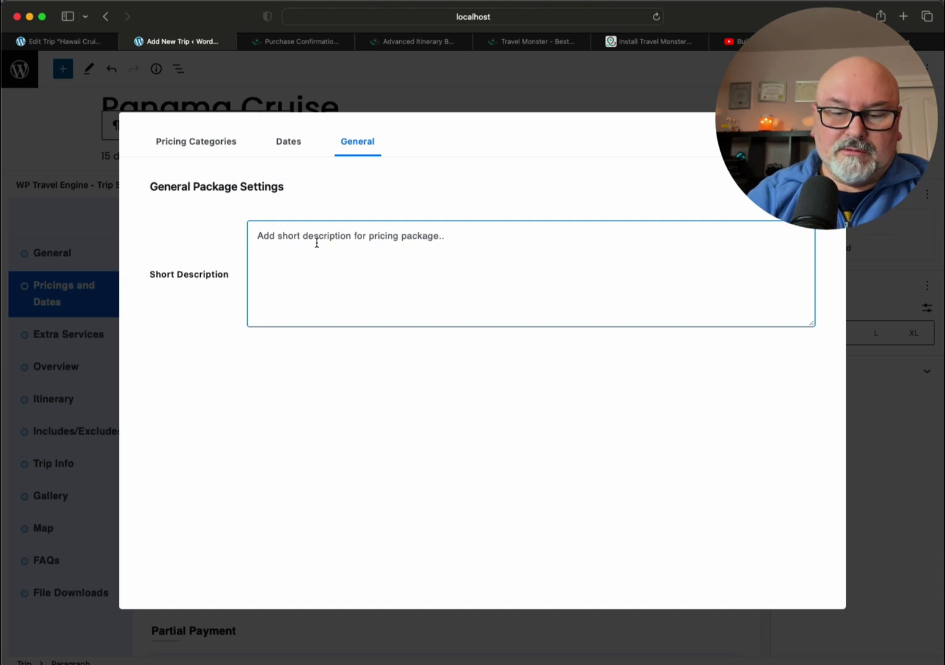
text(Cry)
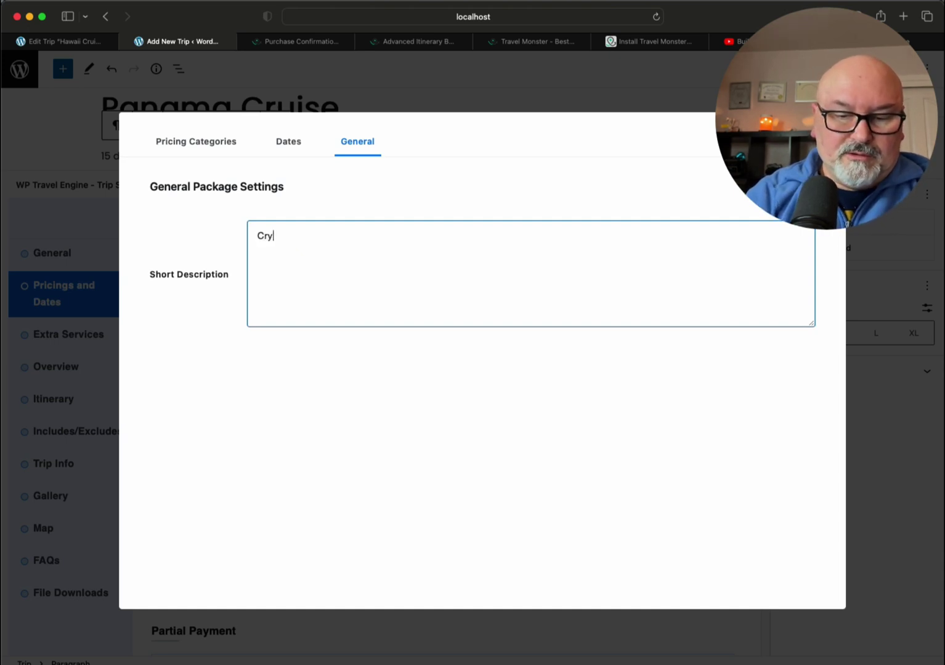
key(BackSpace)
text(ui)
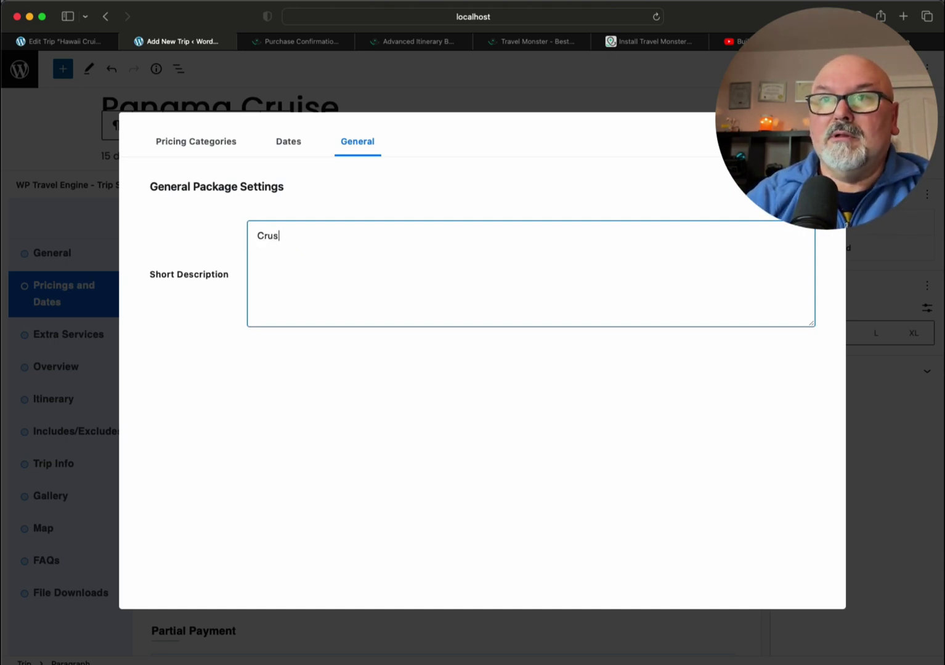
text(se )
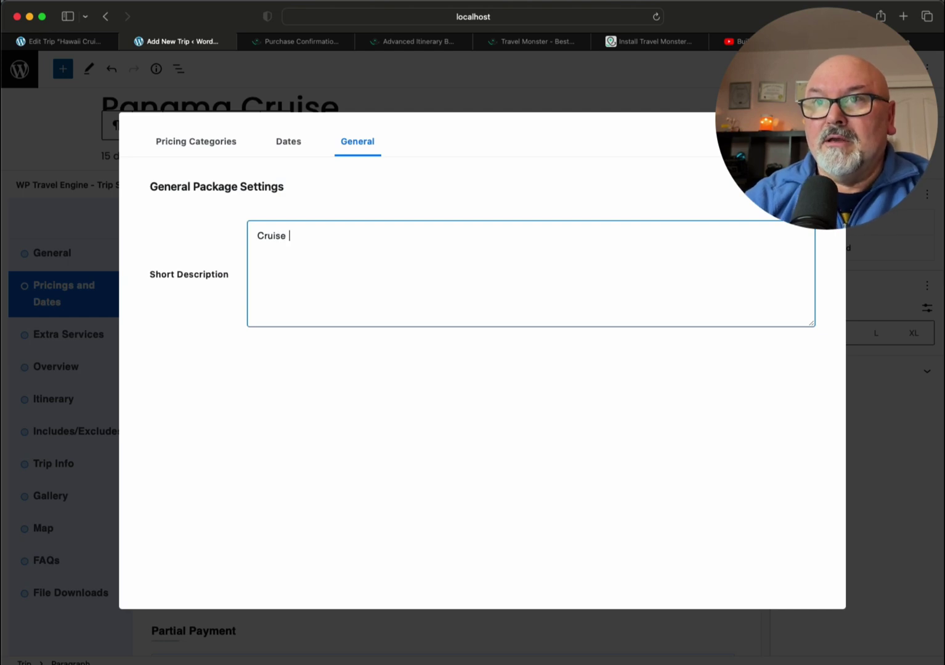
text(th)
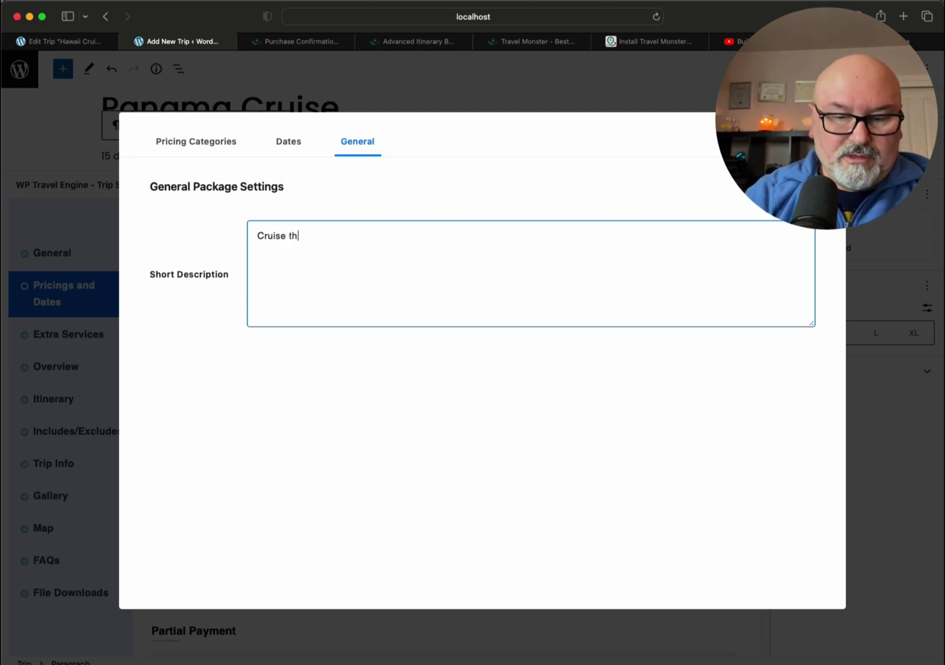
text(rough the )
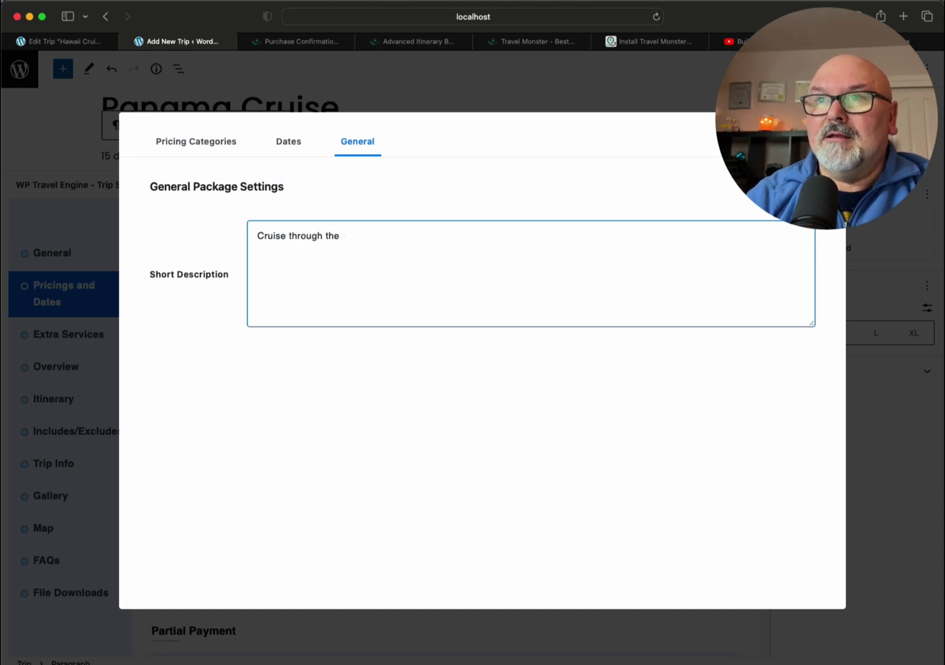
text(histor)
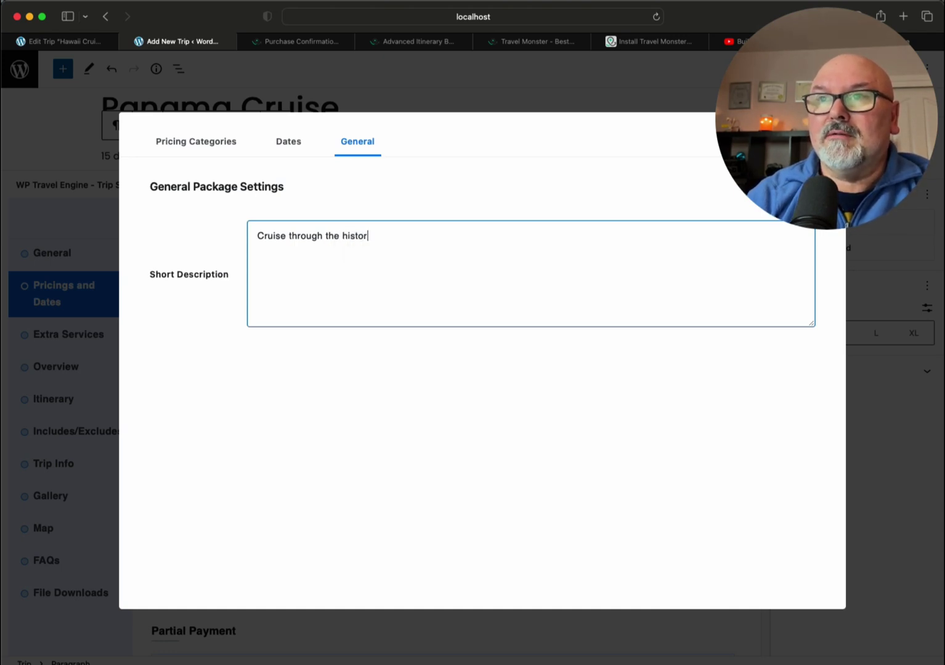
text(ic C)
key(BackSpace)
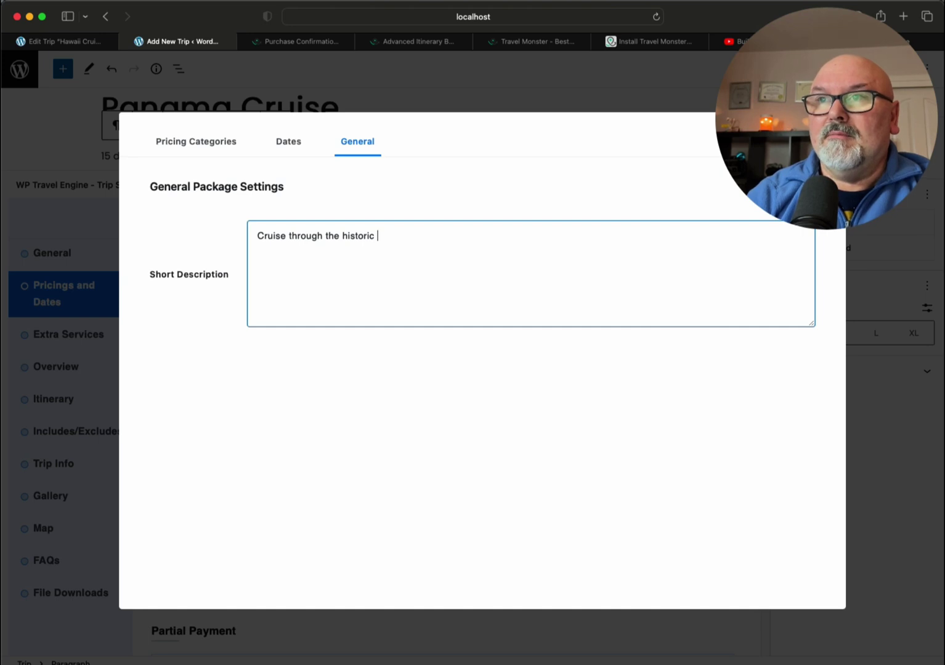
text(P)
key(BackSpace)
text(Pan)
key(BackSpace)
key(BackSpace)
key(BackSpace)
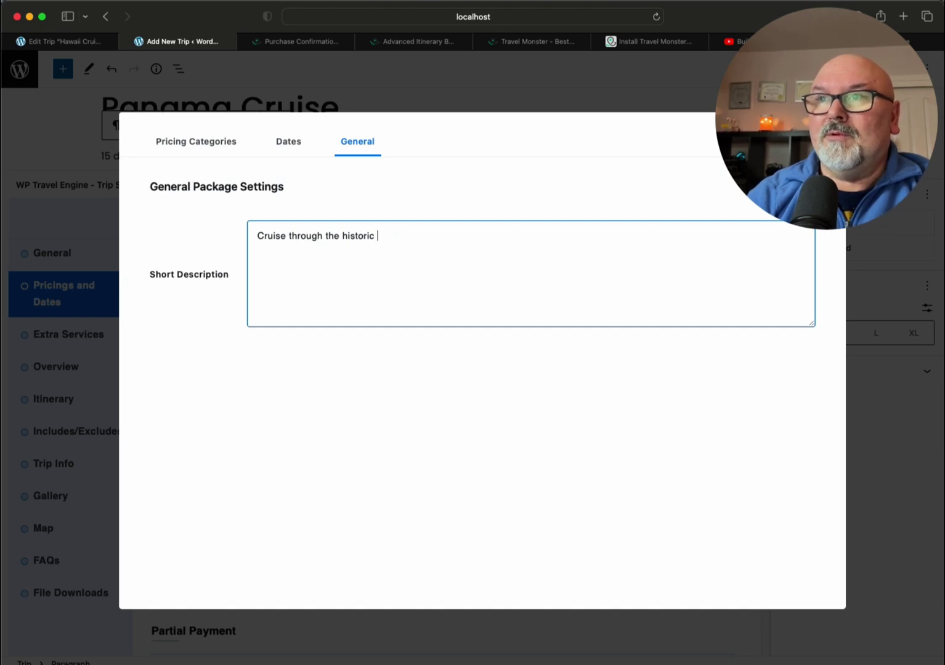
text(Pana)
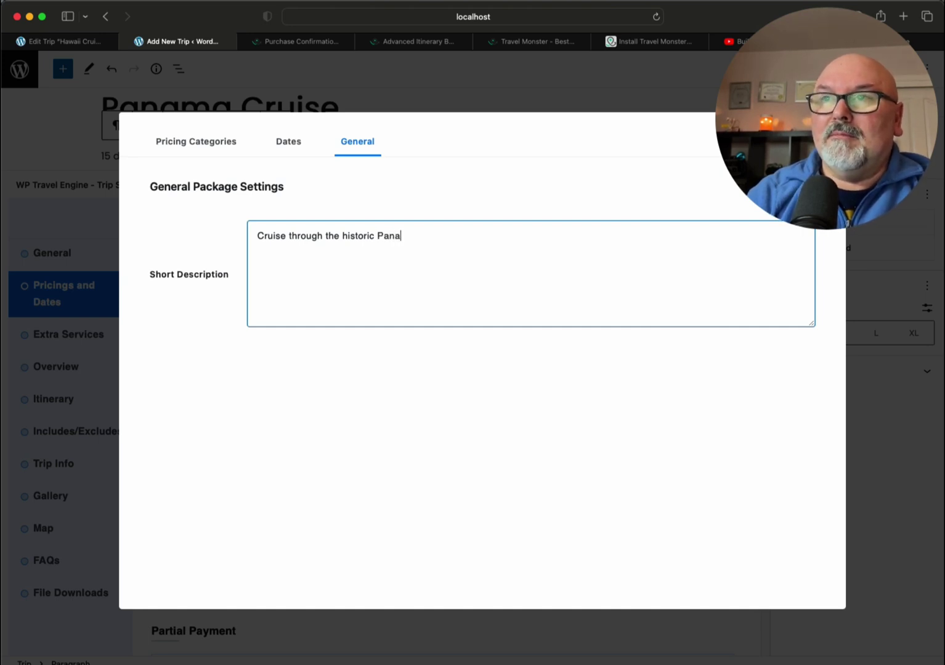
text(ma Can)
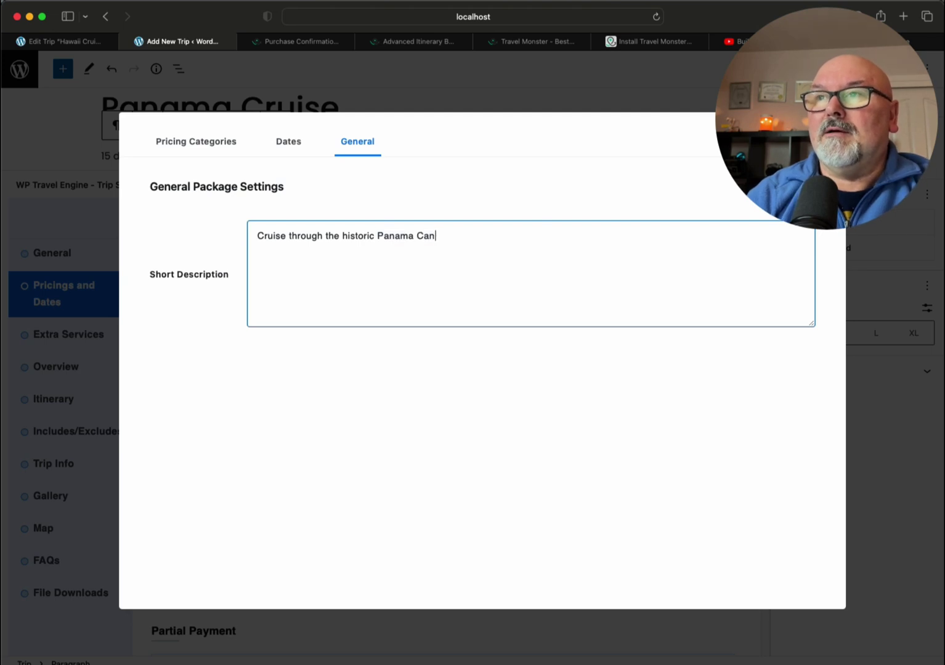
text(al!)
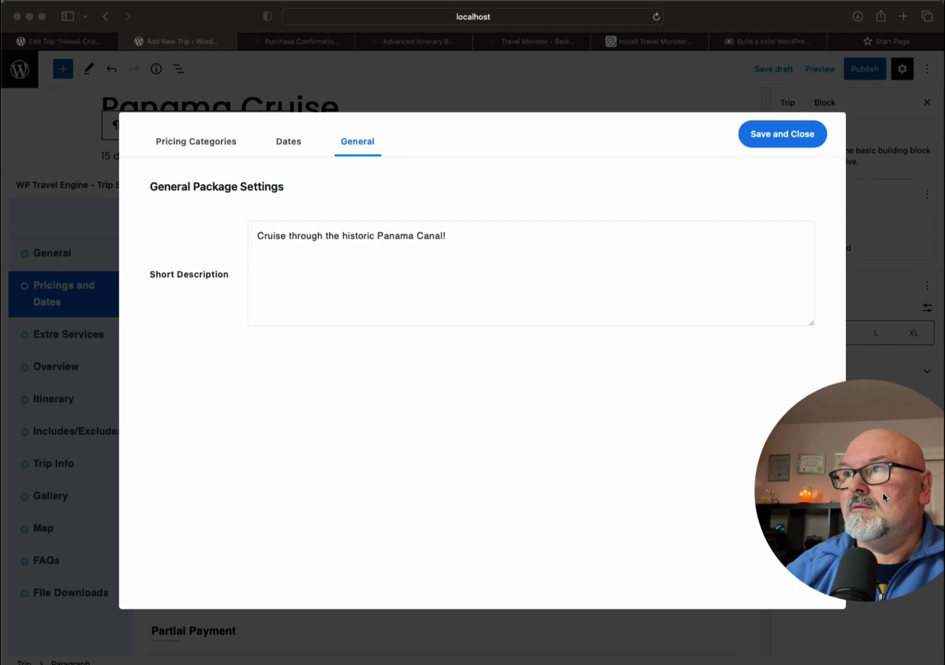
click(786, 141)
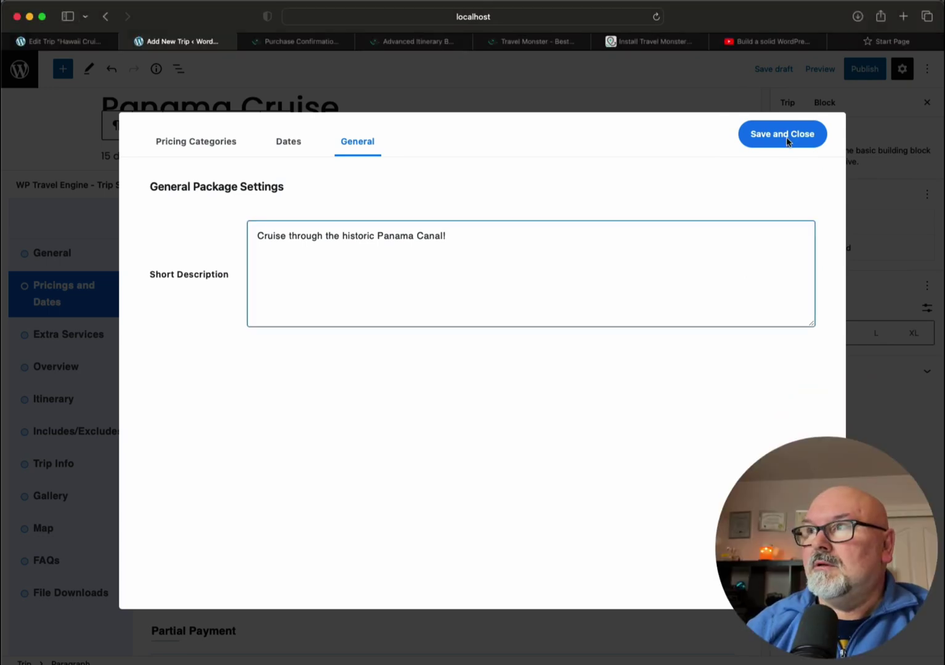
- Save and close the package, then continue past Extra Services to the Overview settings
click(787, 141)
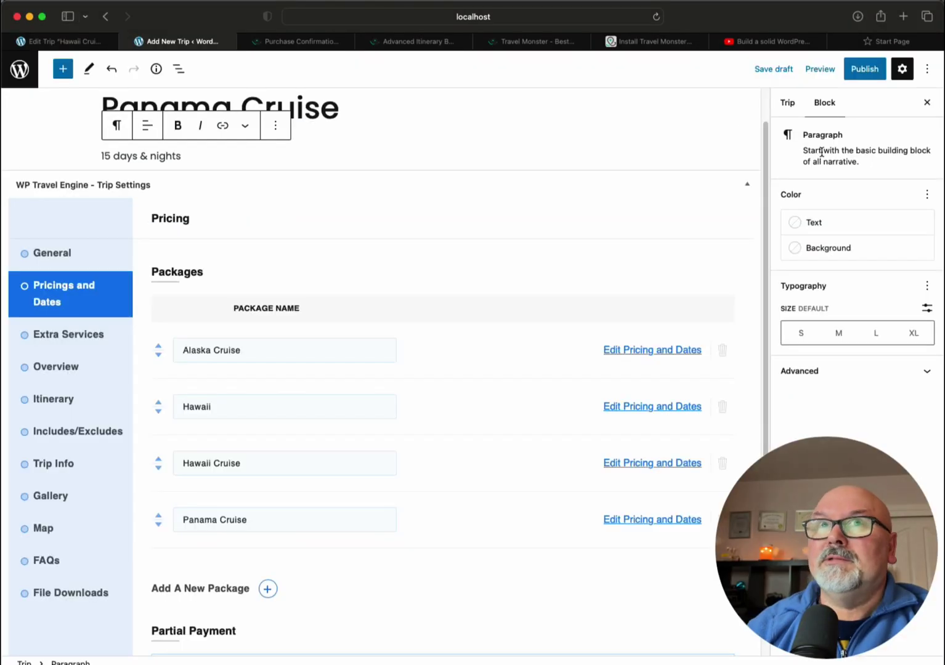
scroll(420, 335, down, 3)
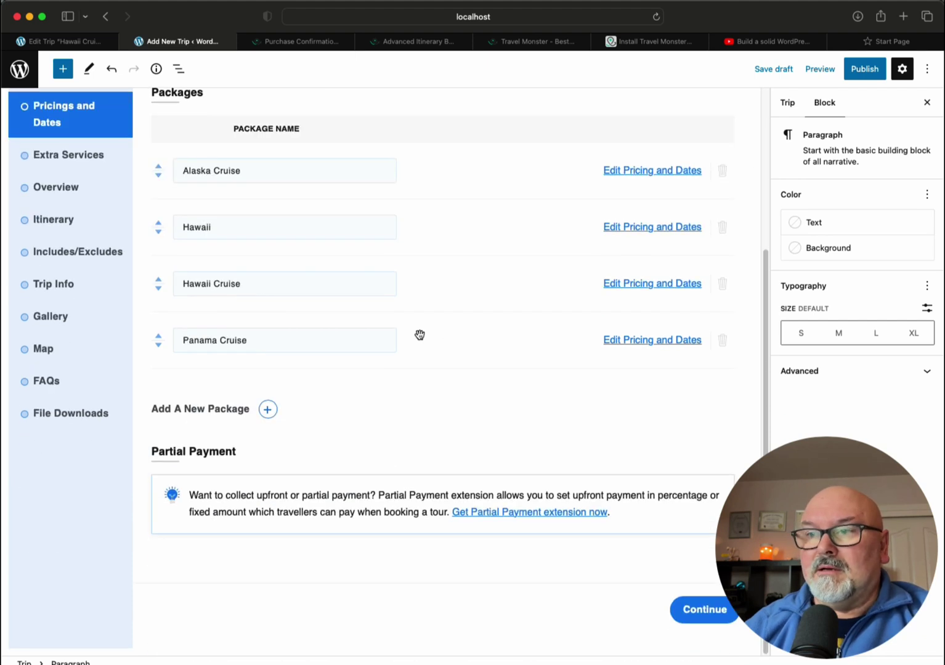
click(699, 608)
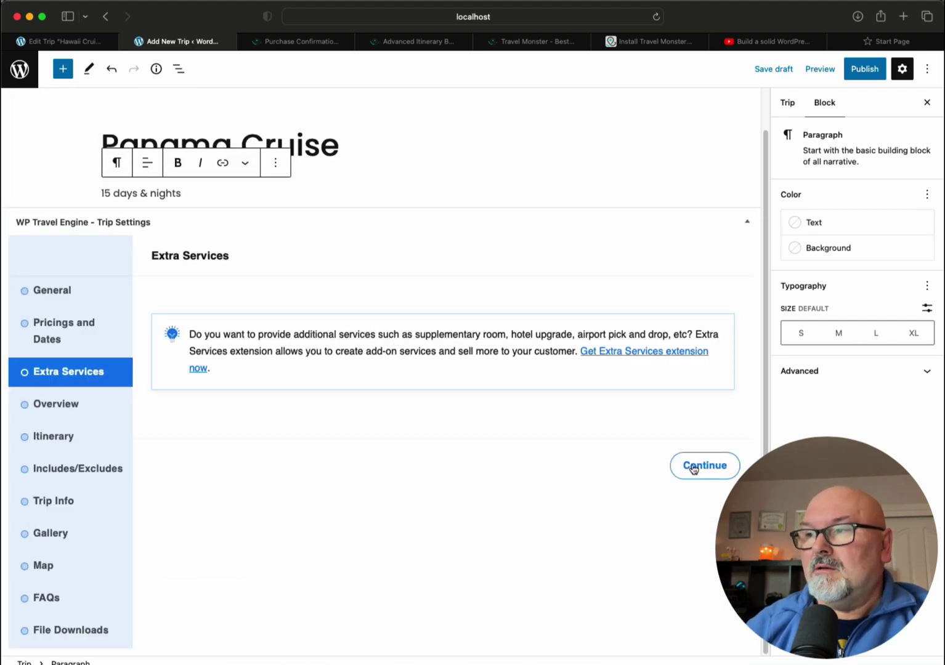
click(693, 468)
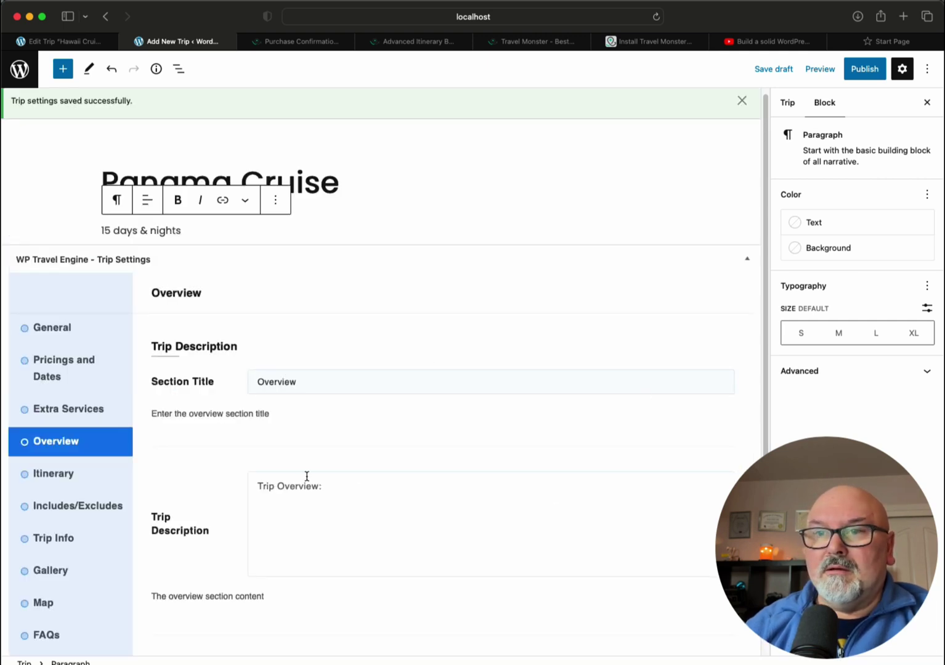
- Begin the Trip Description with 'Cruise through the historic Panama Can...'
click(288, 488)
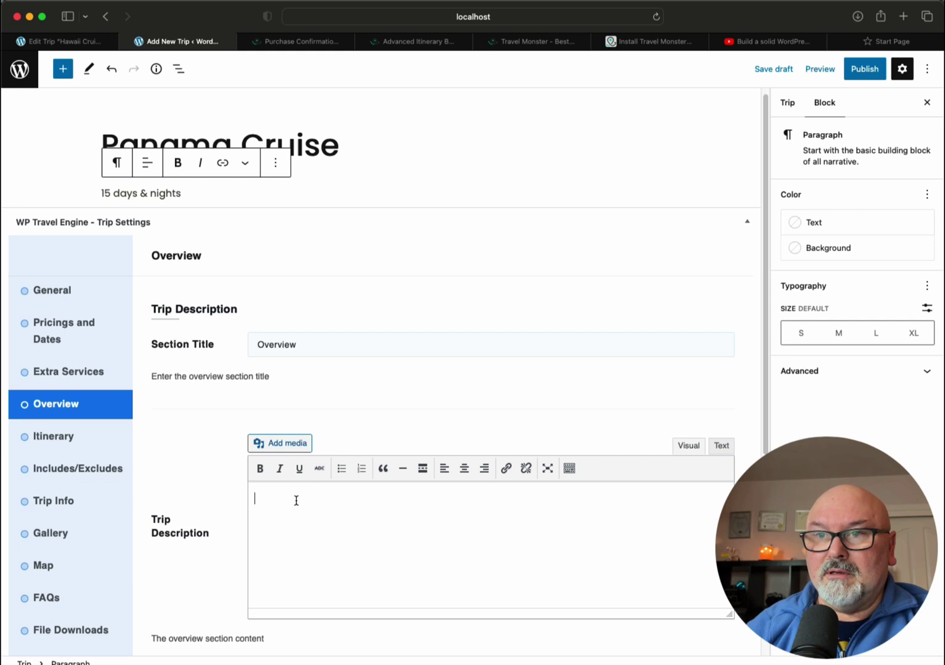
text(Cr)
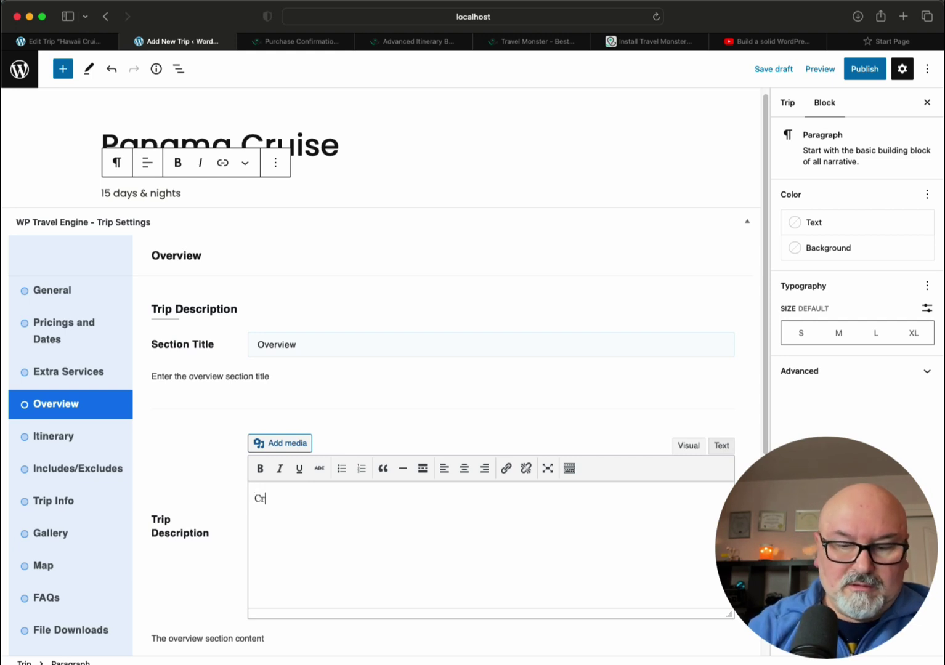
text(uise throy)
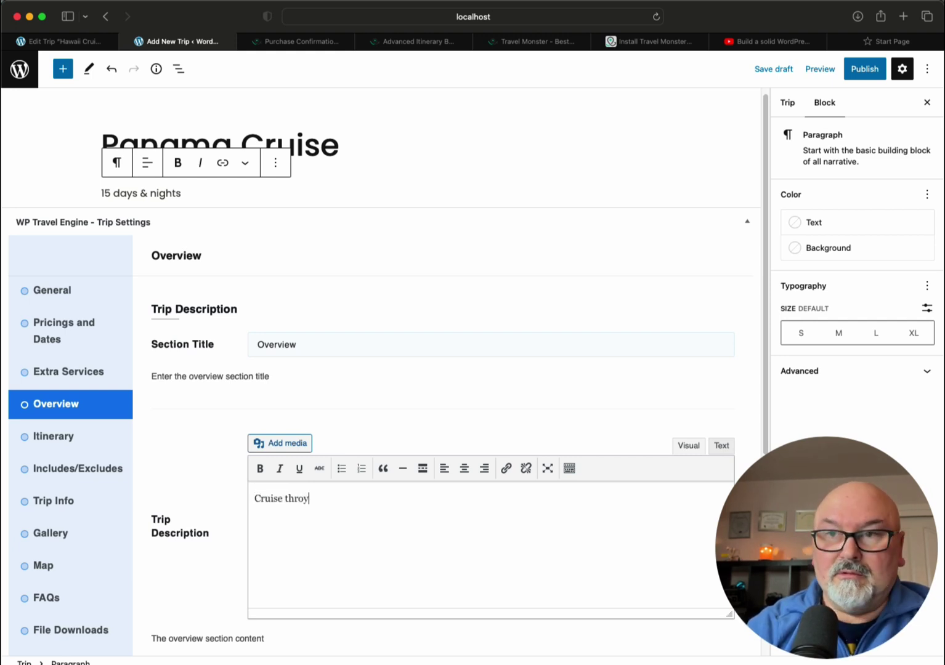
key(BackSpace)
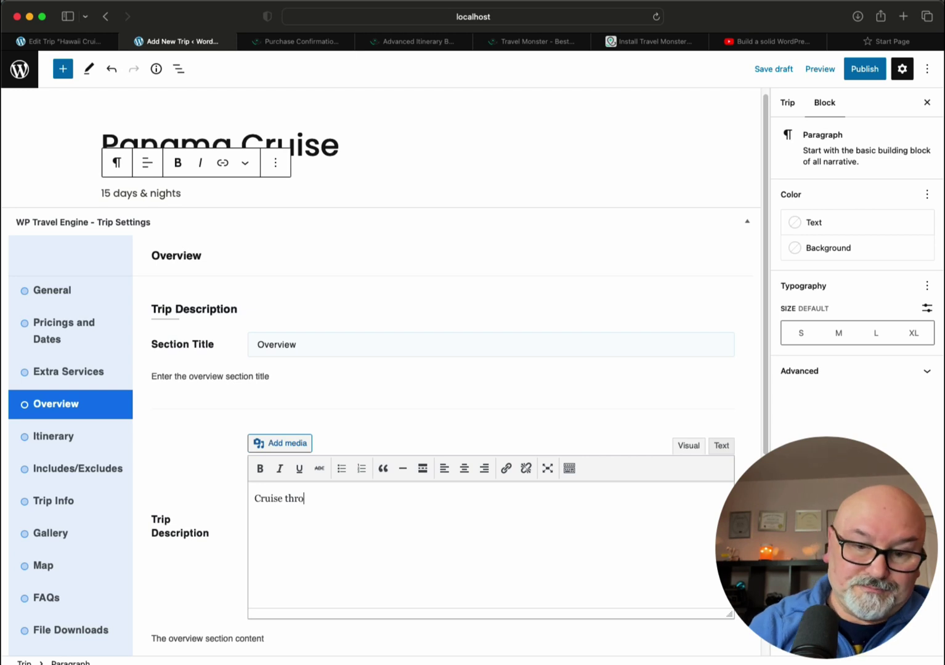
text(ugh the )
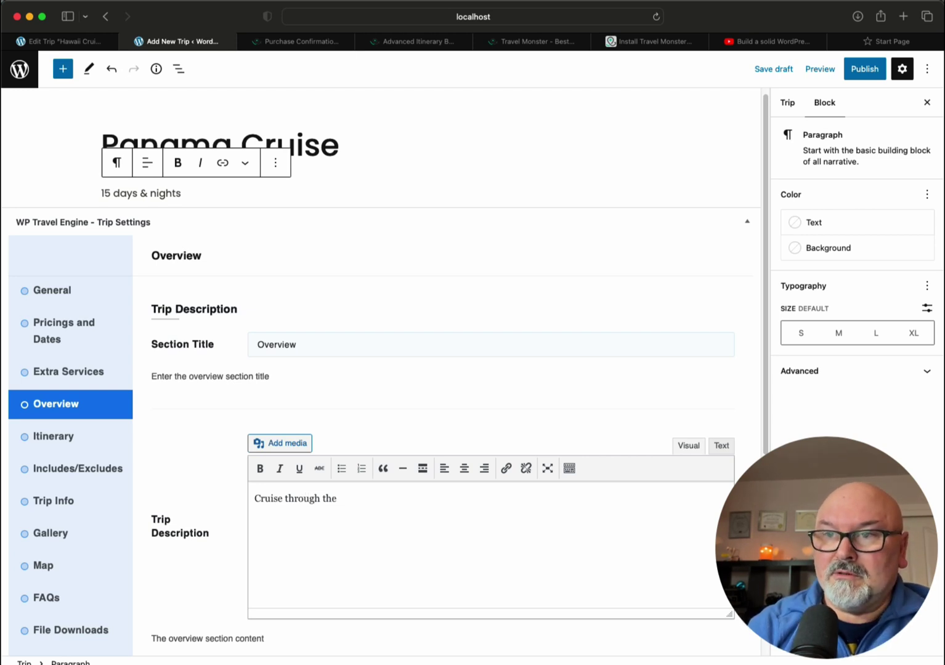
text(historis)
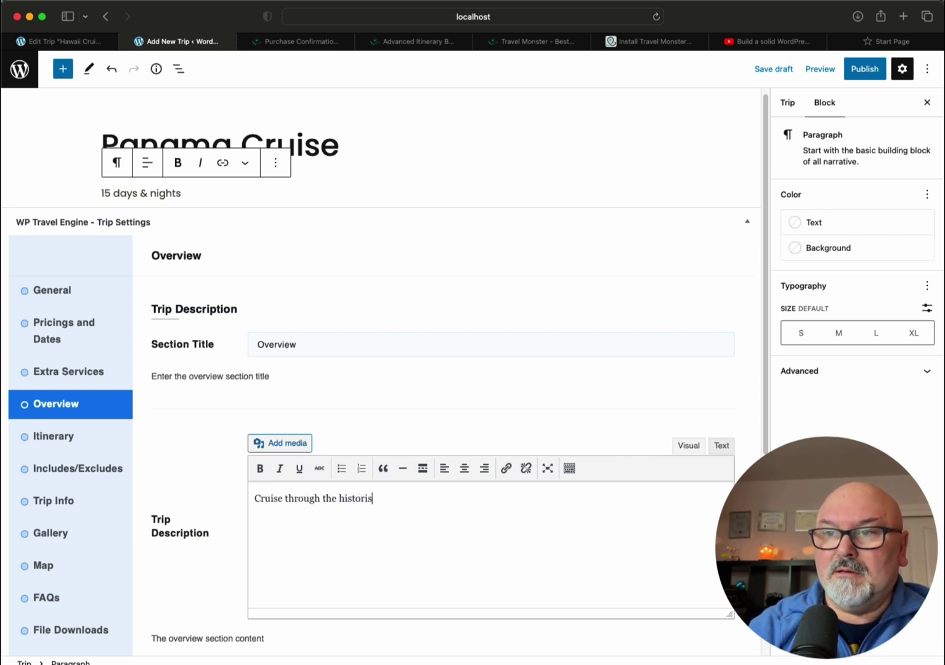
key(BackSpace)
text(c Pana)
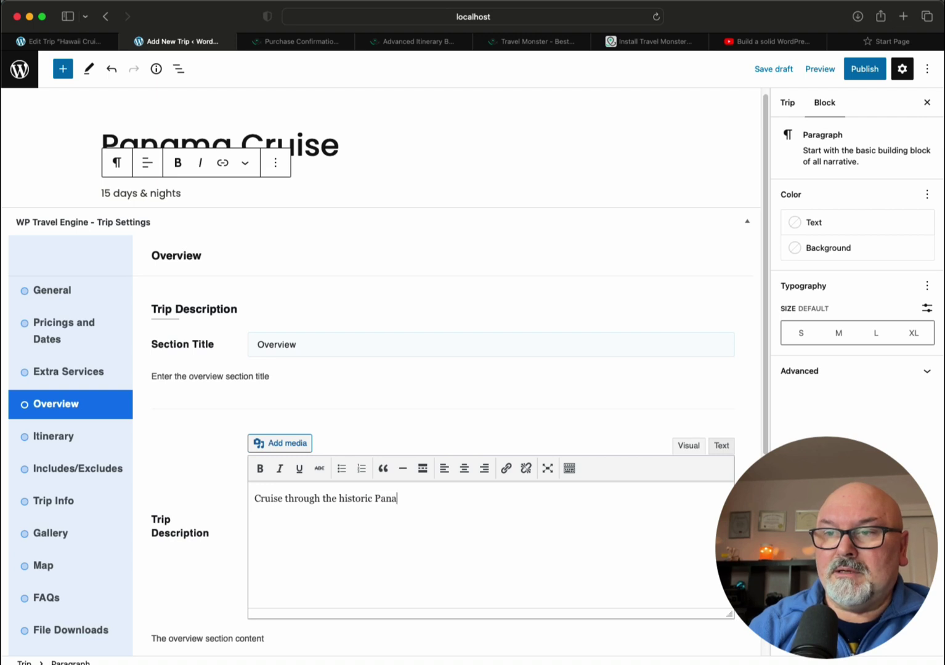
text(ma )
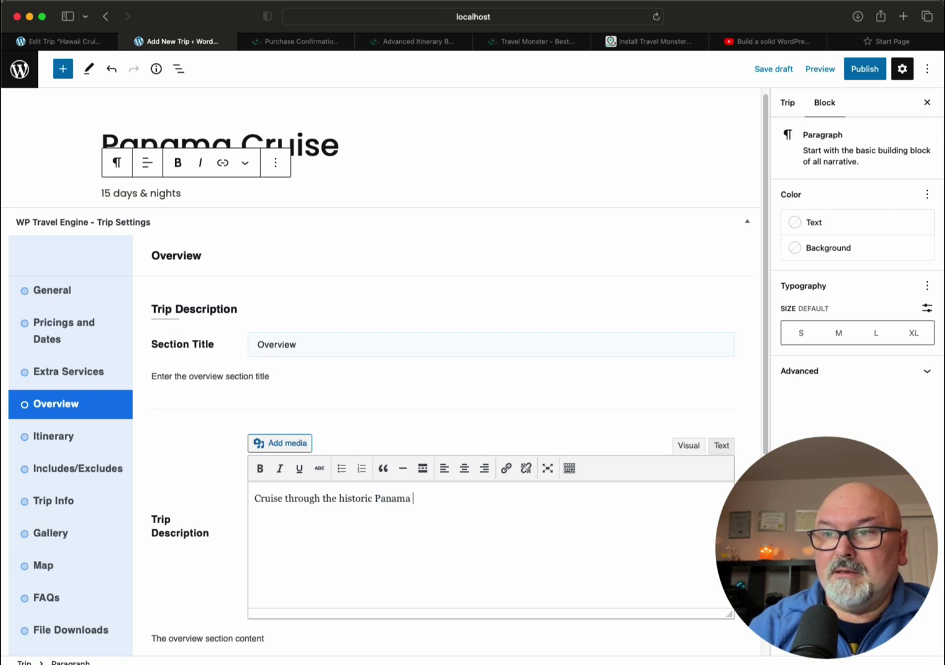
text(Cann)
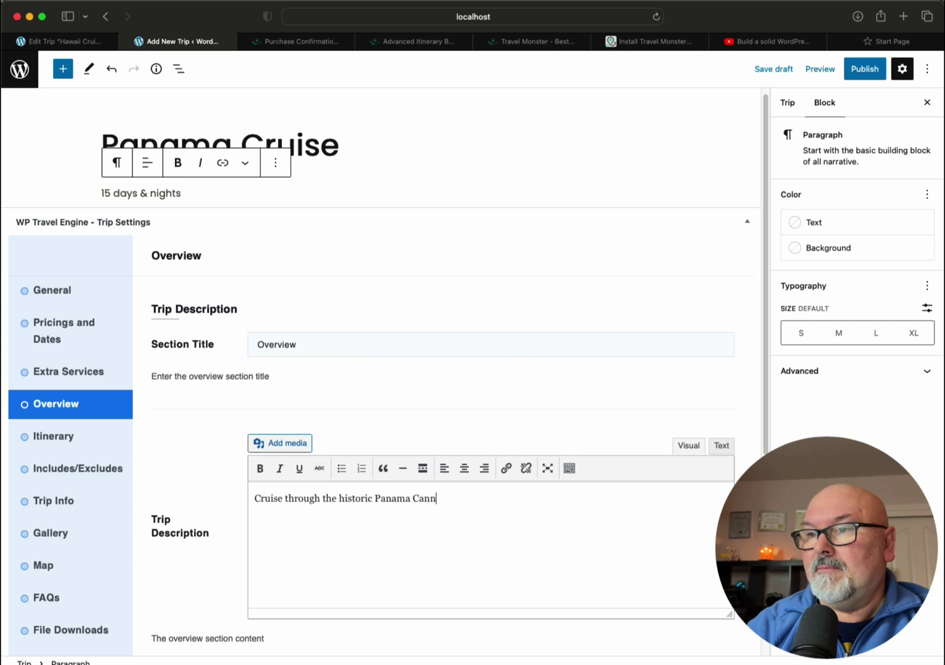
- Finish the Trip Description as 'Cruise through the historic Panama Canal!'
key(BackSpace)
text(al!)
scroll(251, 194, down, 5)
drag(258, 185, 333, 232)
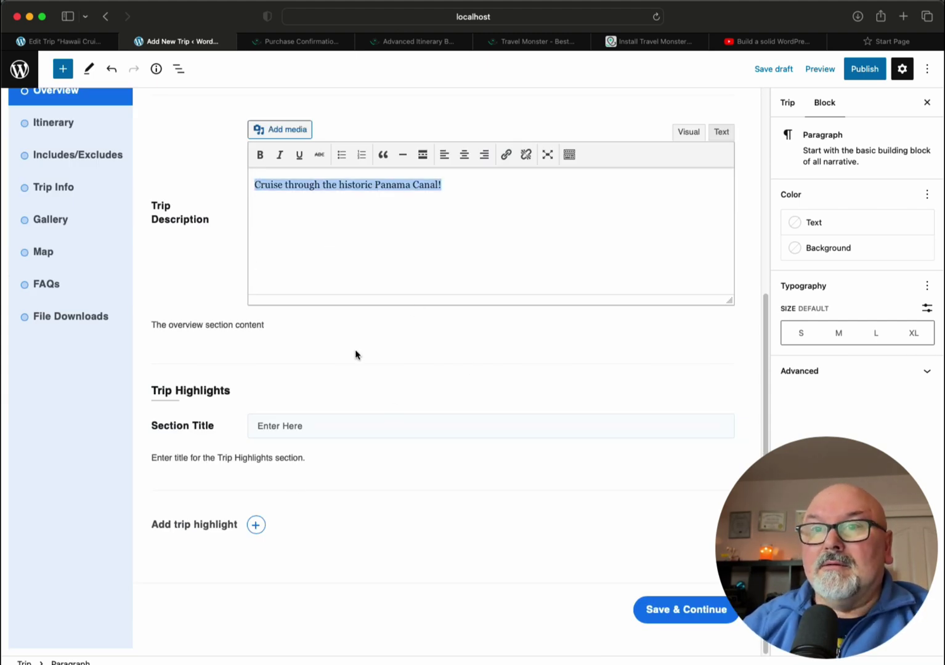
- Add a 'Scenery' highlights section listing Mayan Temples and Panama Canal
click(382, 425)
text(S)
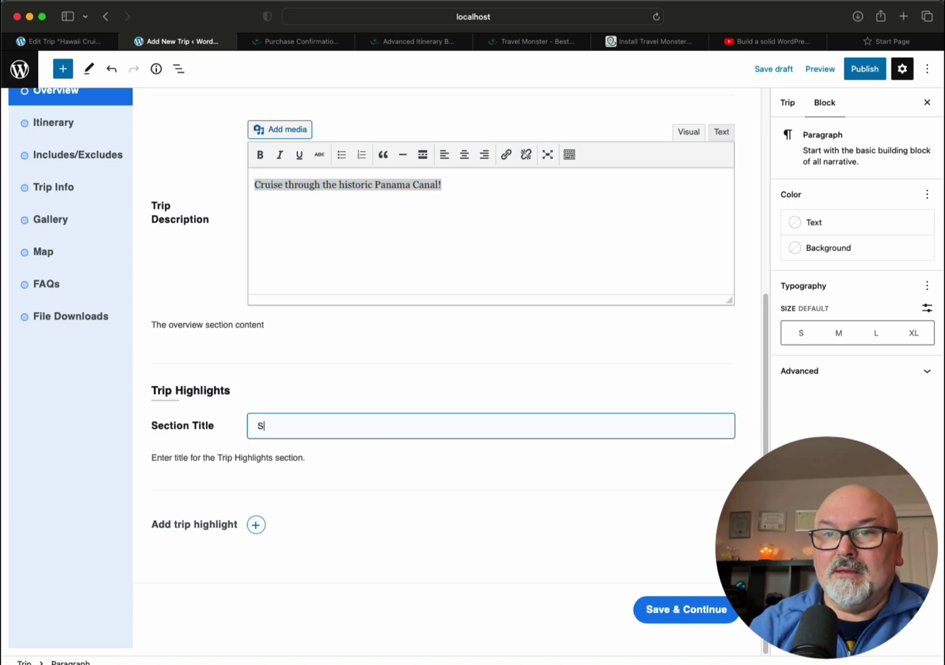
text(cenery)
click(256, 525)
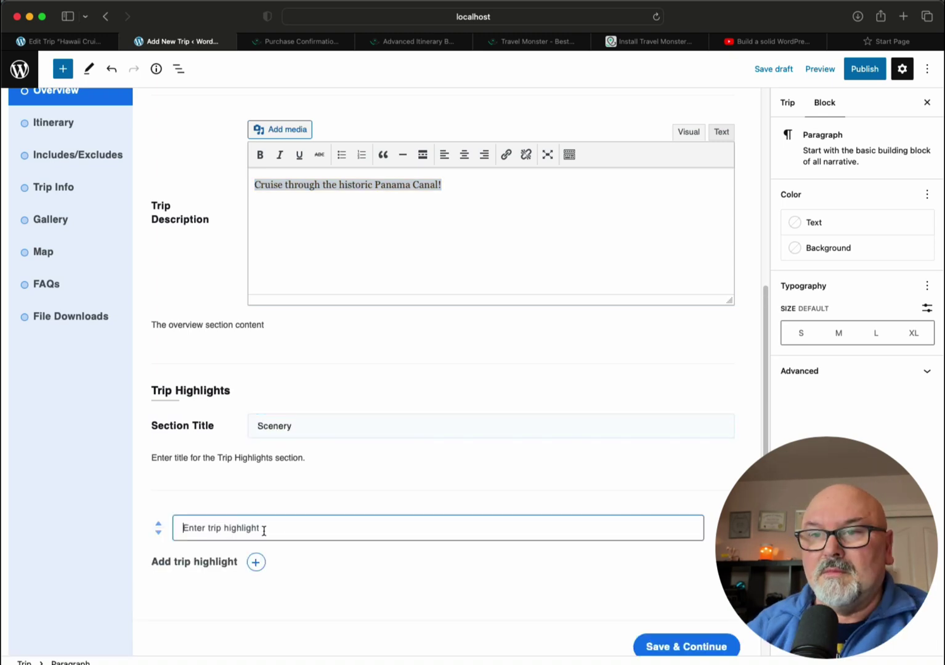
click(304, 531)
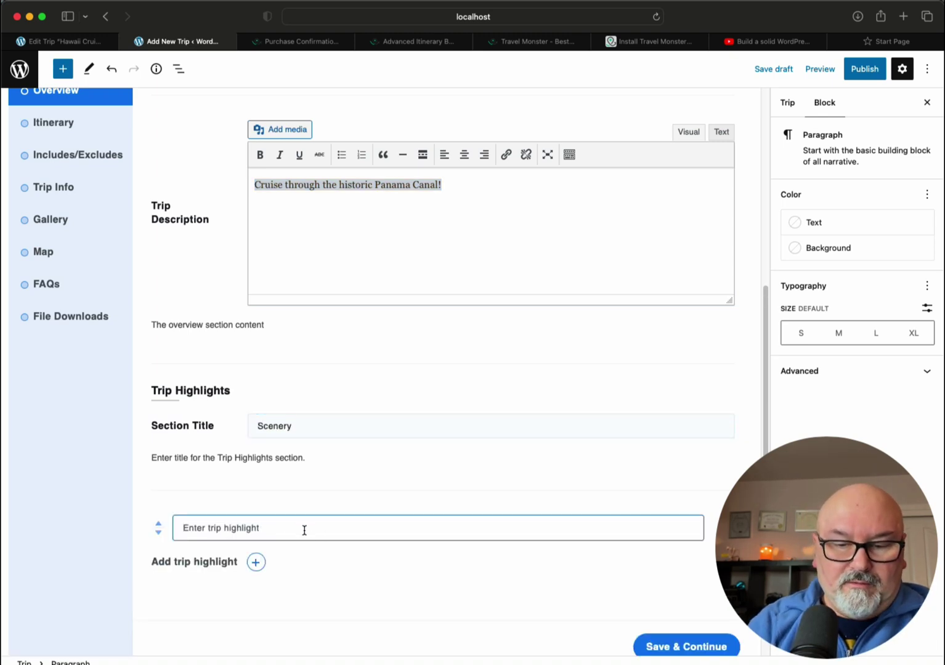
text(Mayan Temples)
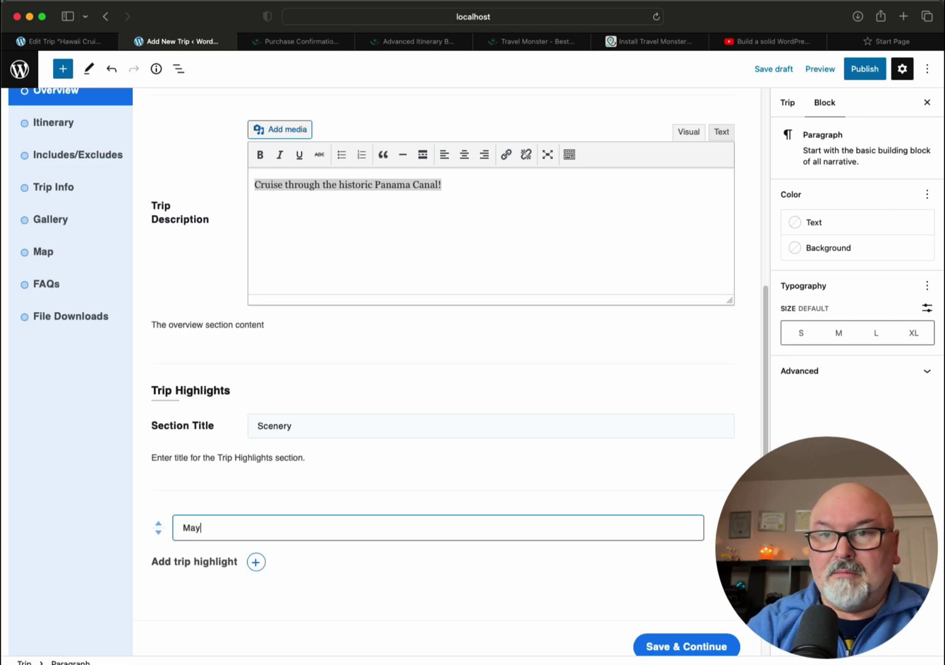
key(Return)
text(Panama Canal)
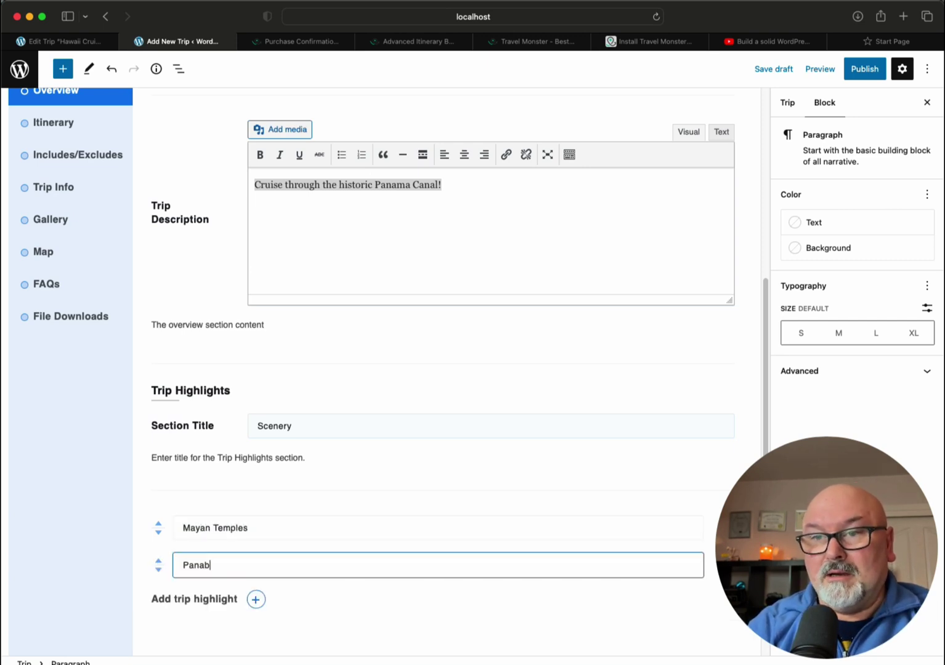
scroll(662, 617, down, 2)
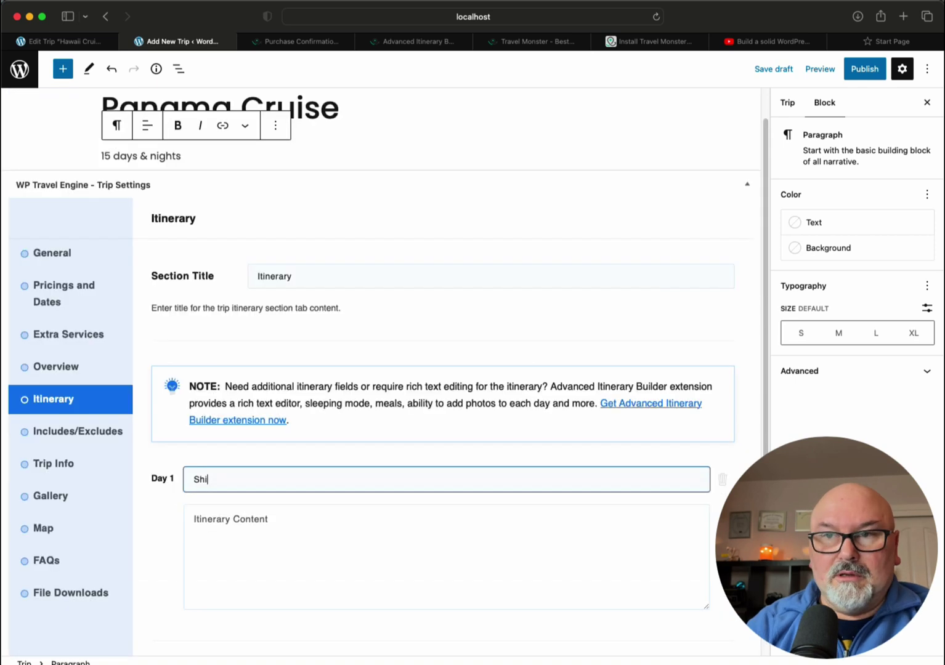
- Title Day 1 'Embarkation Day' and list the steps Check-in and Go to Pursors desk
key(BackSpace)
key(BackSpace)
key(BackSpace)
scroll(431, 308, down, 4)
text(Em)
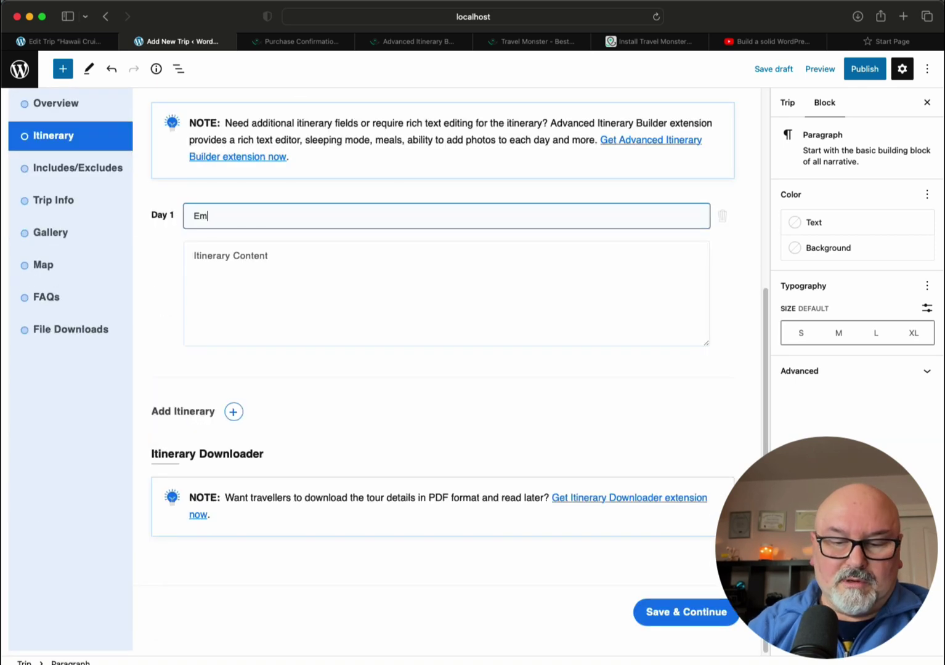
text(barkatio)
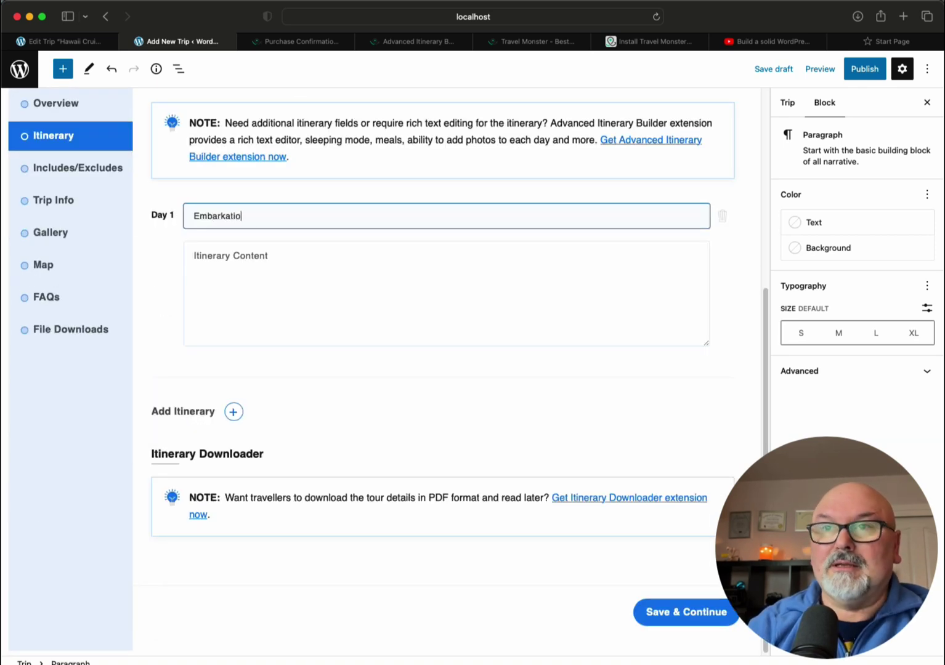
text(n Day)
click(203, 256)
text(Chec)
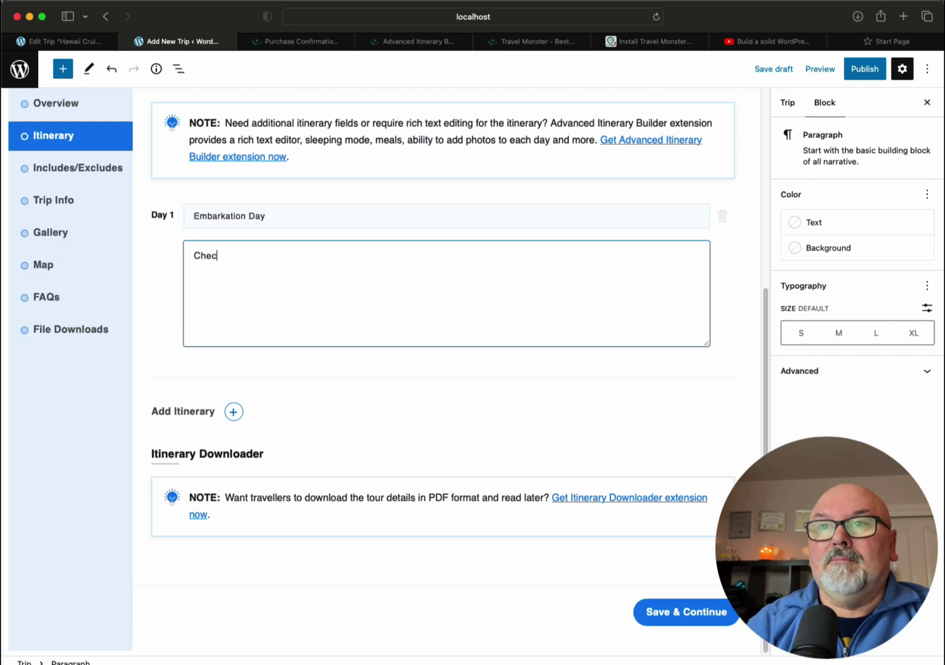
text(k-in)
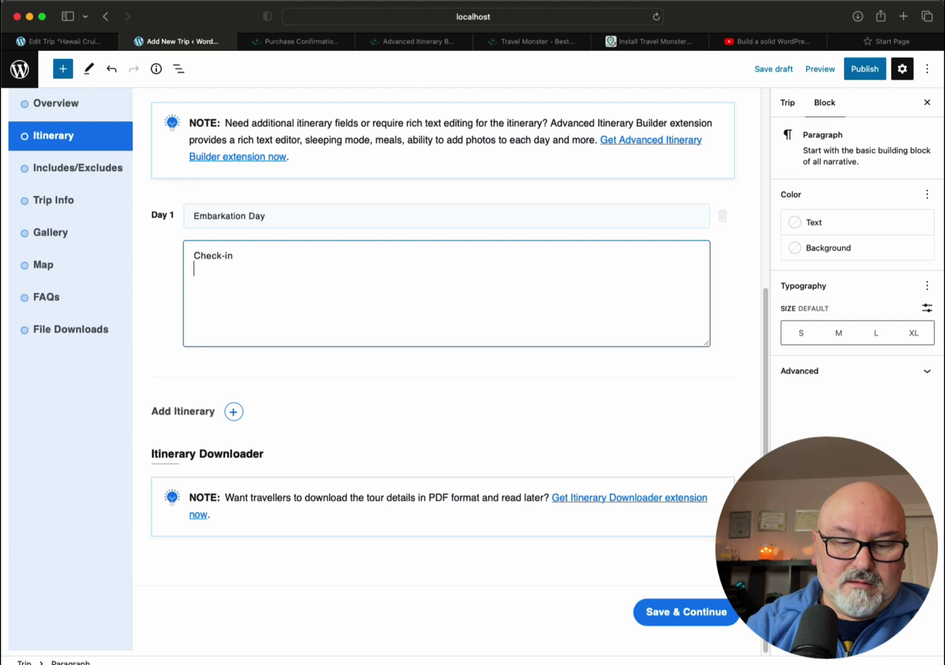
text(Go )
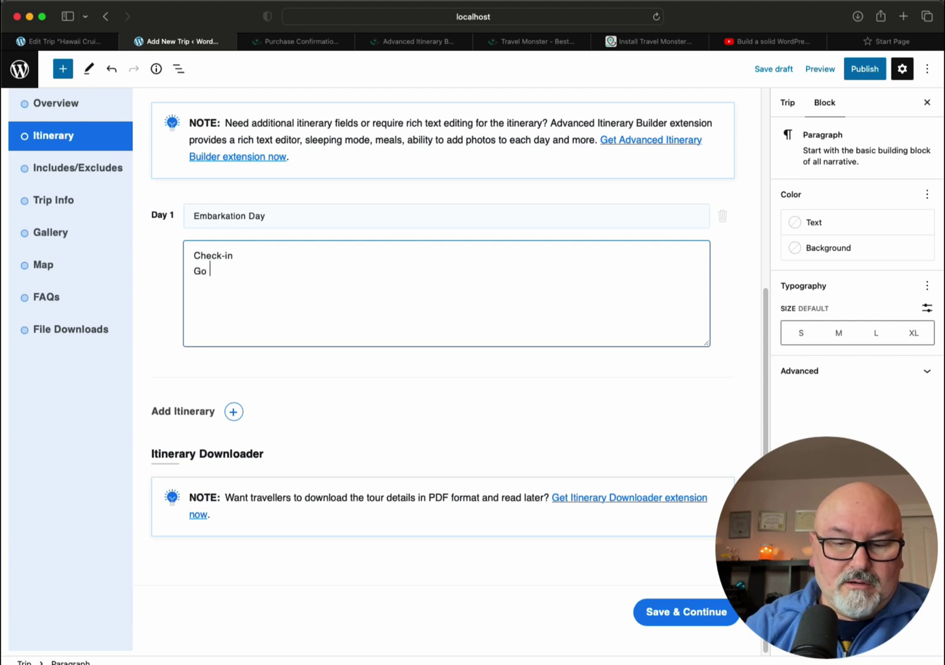
text(to Purs)
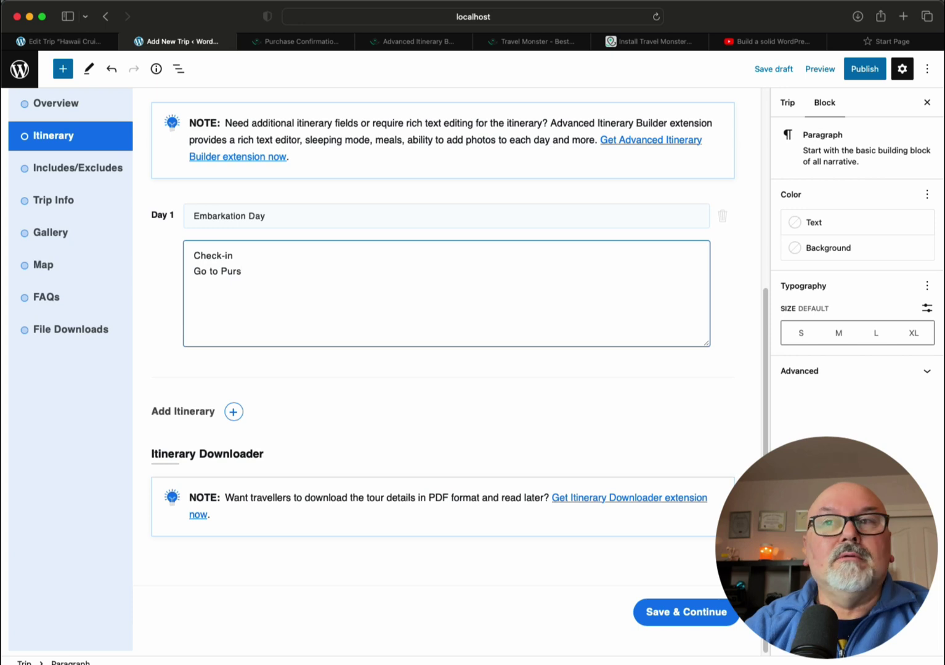
text(ors)
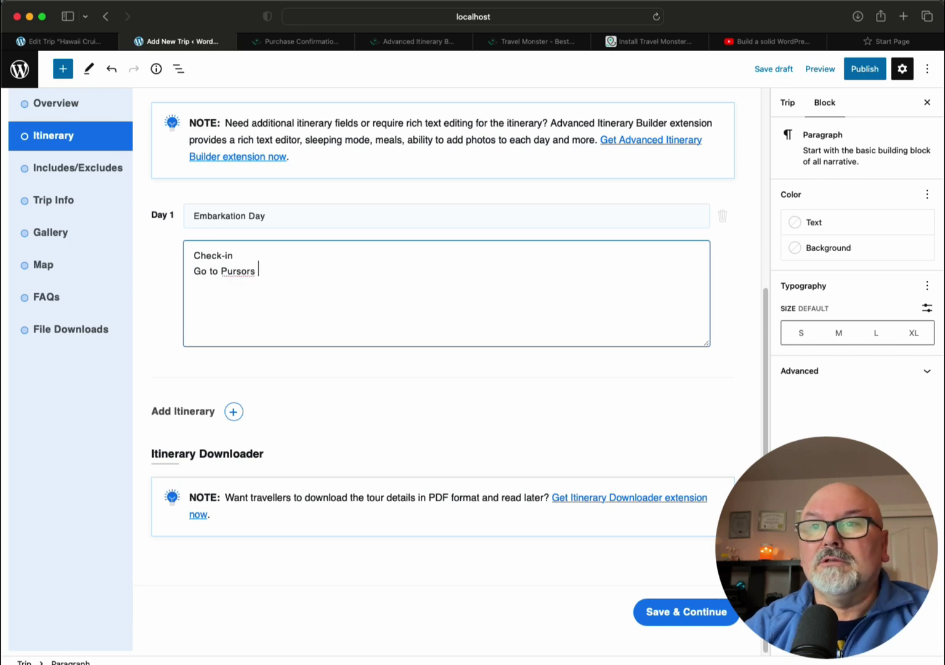
text( desk)
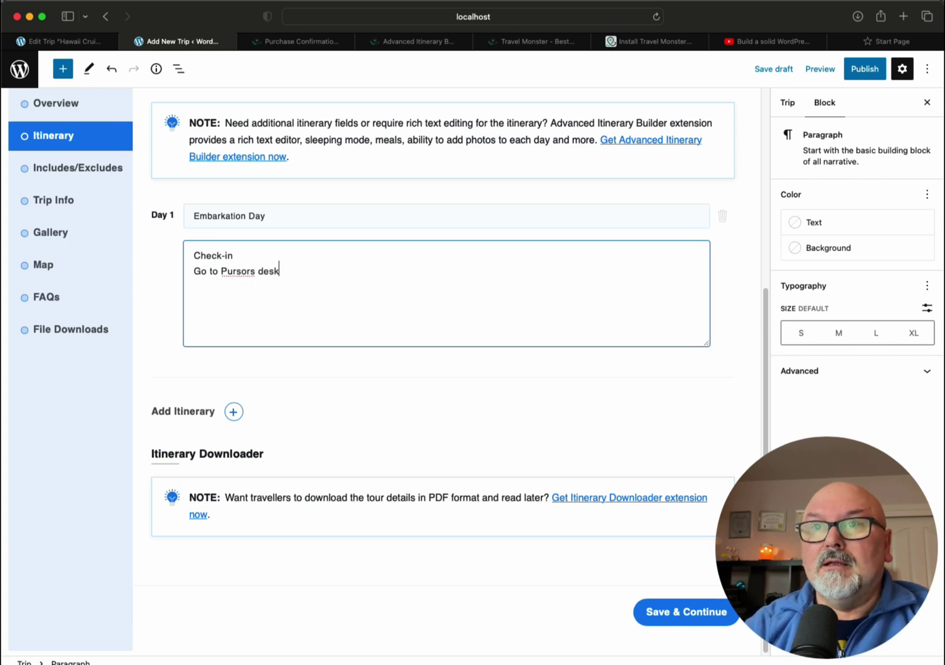
- Correct 'Pursors' to 'Pursers' and start a new line about the safety briefing
click(237, 271)
double_click(237, 271)
right_click(237, 271)
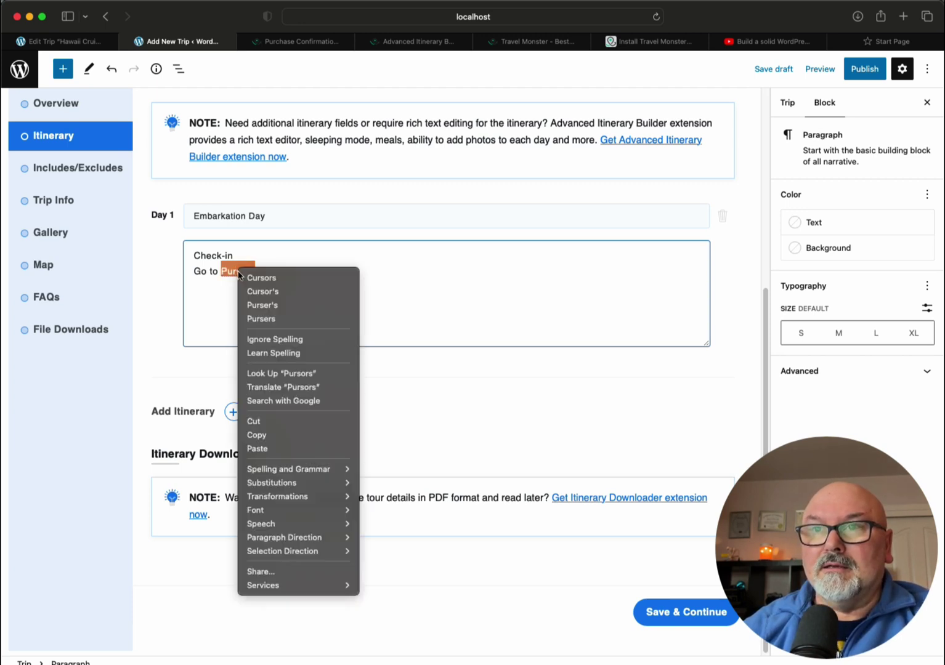
click(271, 305)
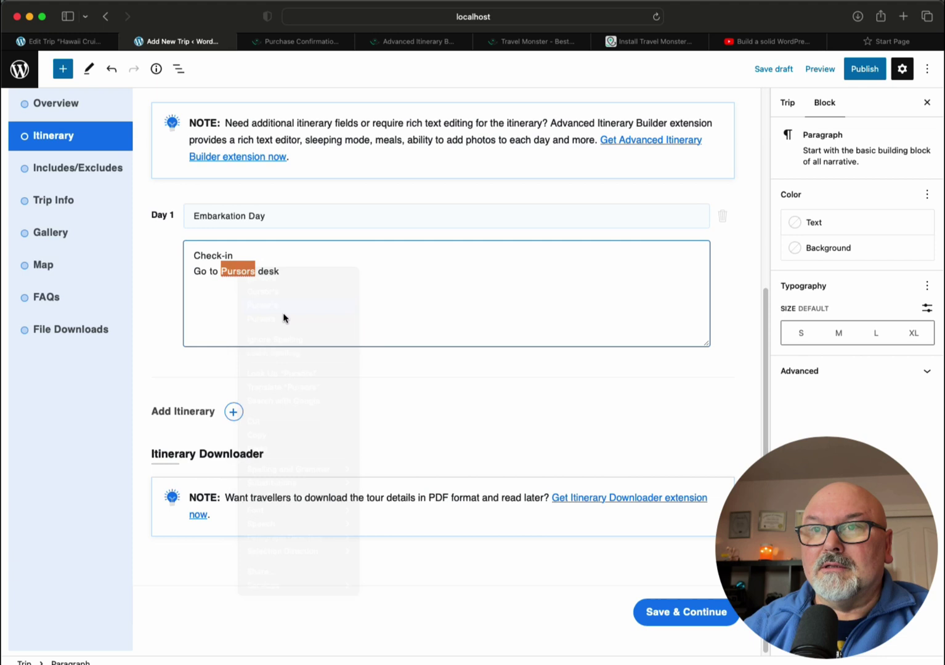
click(290, 271)
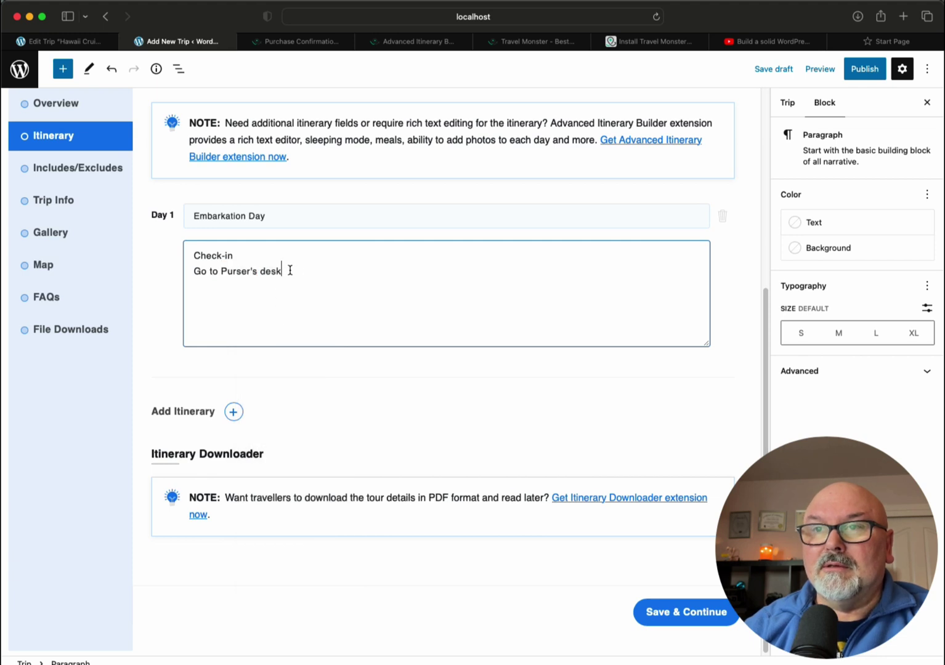
click(252, 271)
key(BackSpace)
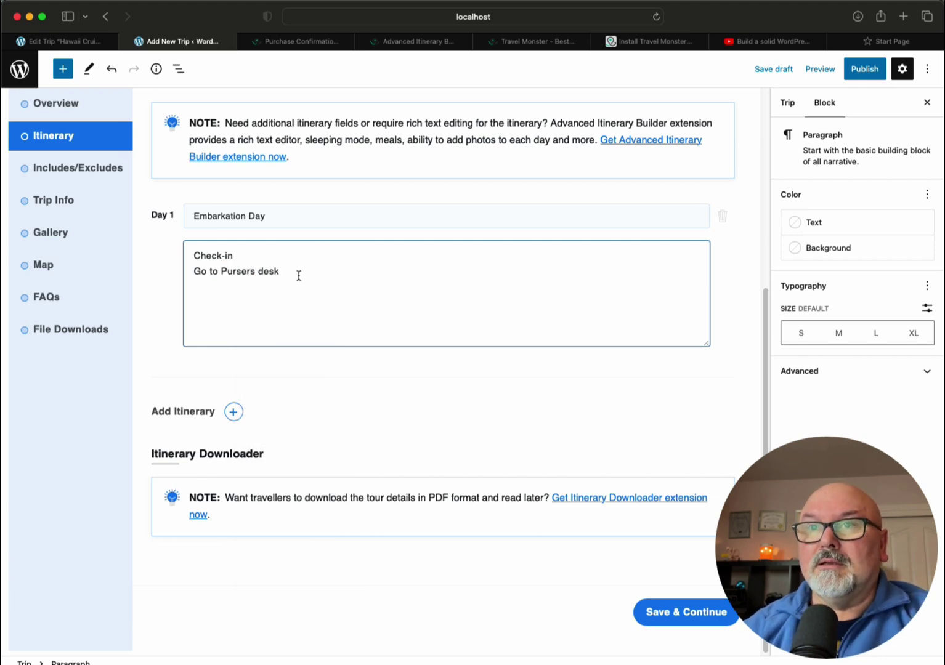
click(299, 270)
key(Return)
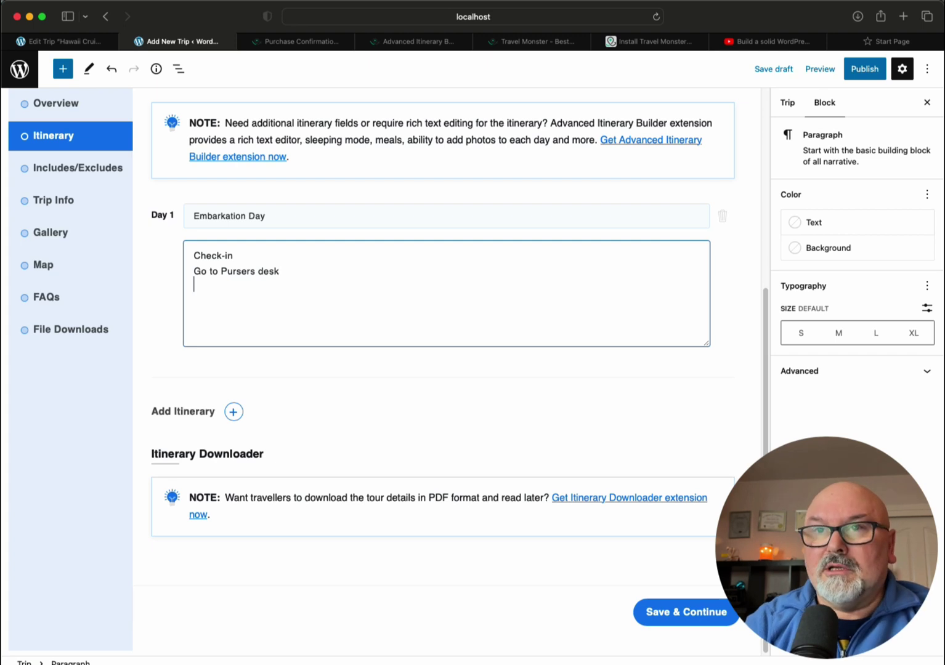
text(Go throu)
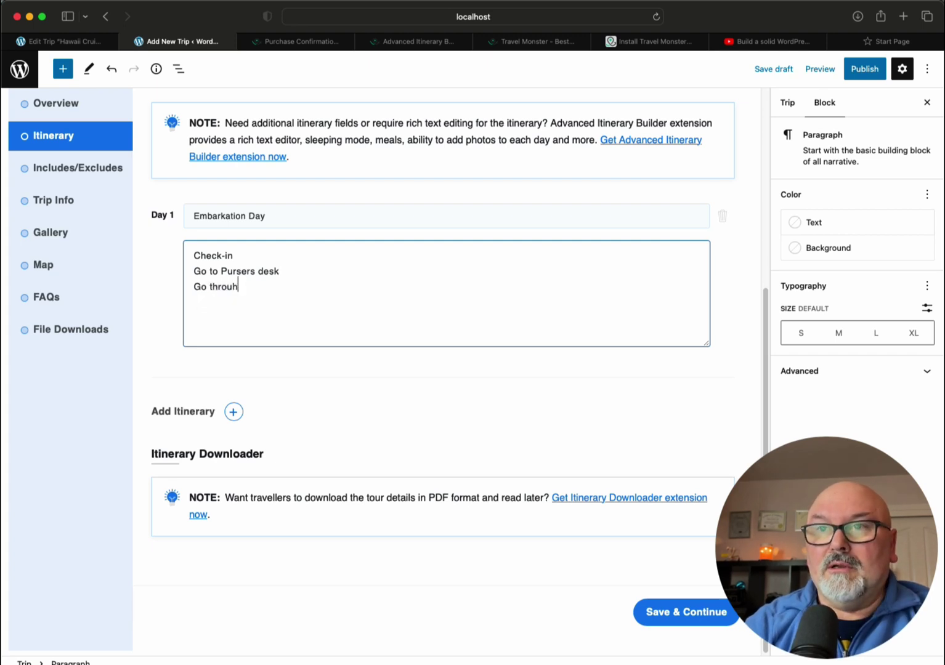
text(gh the)
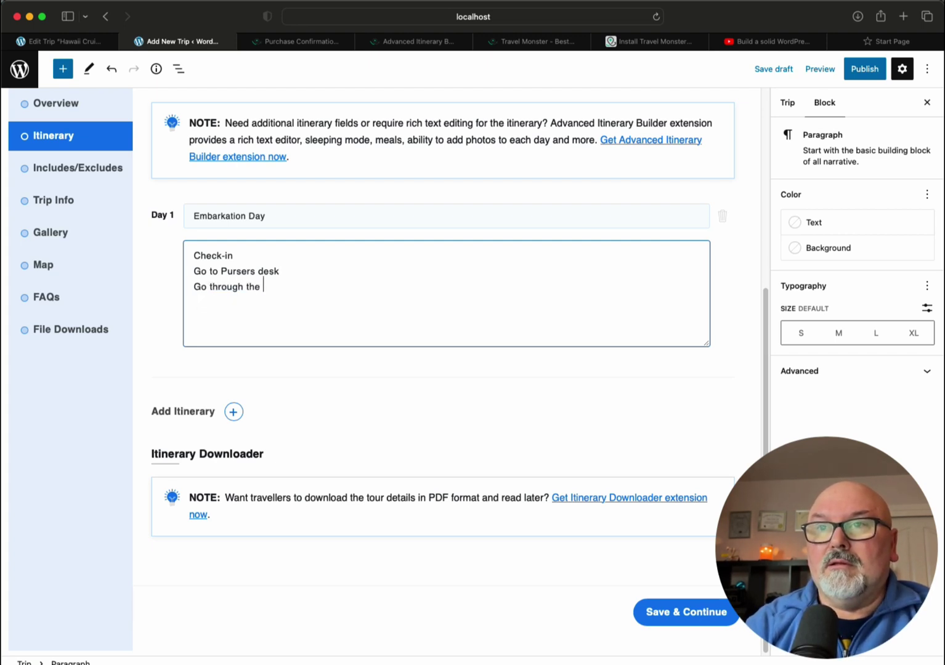
text( Safet)
- Add 'Sail Away' to Day 1 and give Day 2 'Take Tour of the Ship' plus a spa line
click(233, 412)
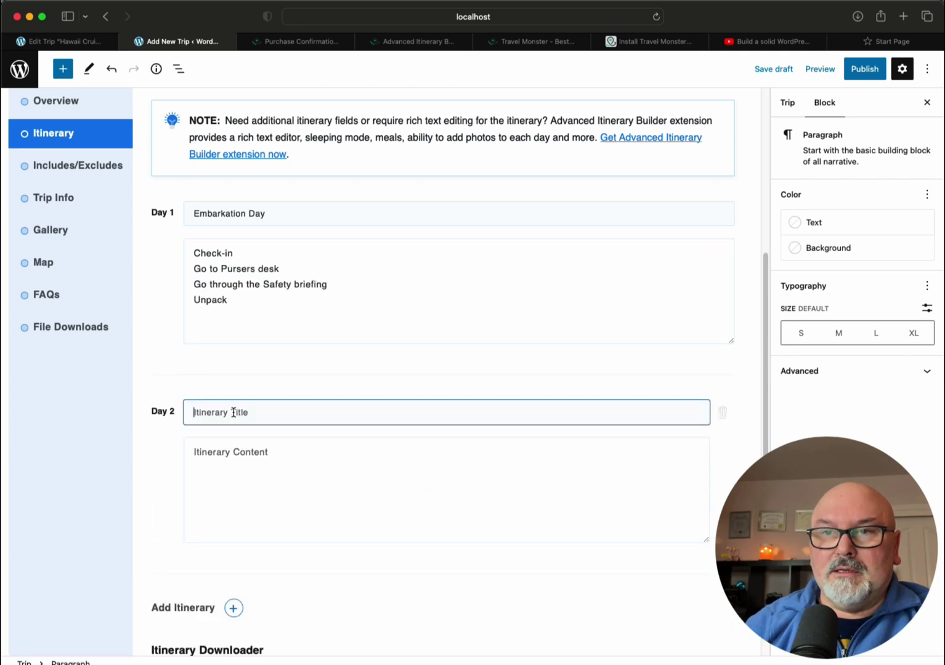
text(ail)
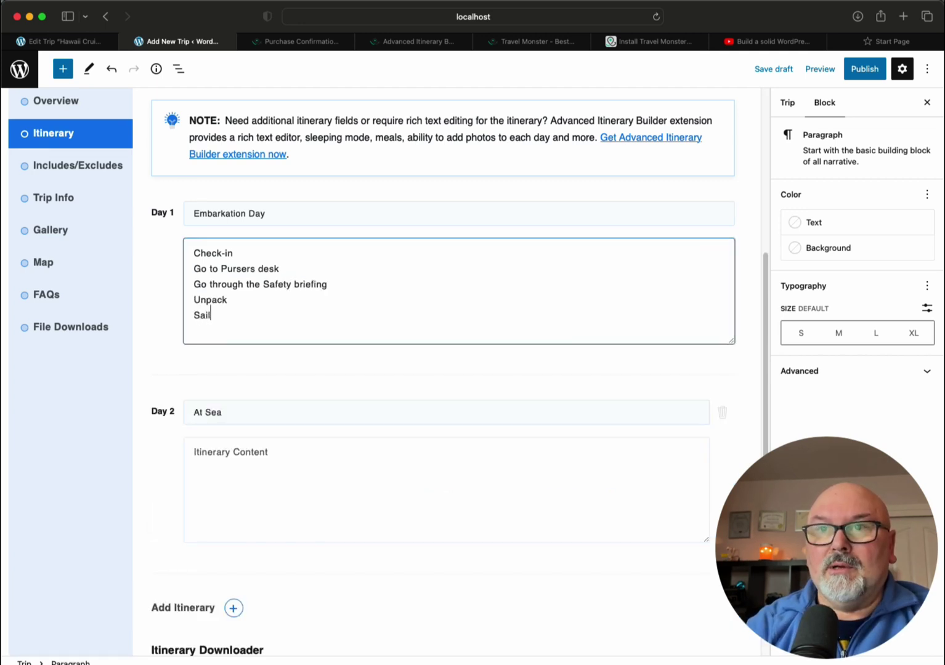
text( Away)
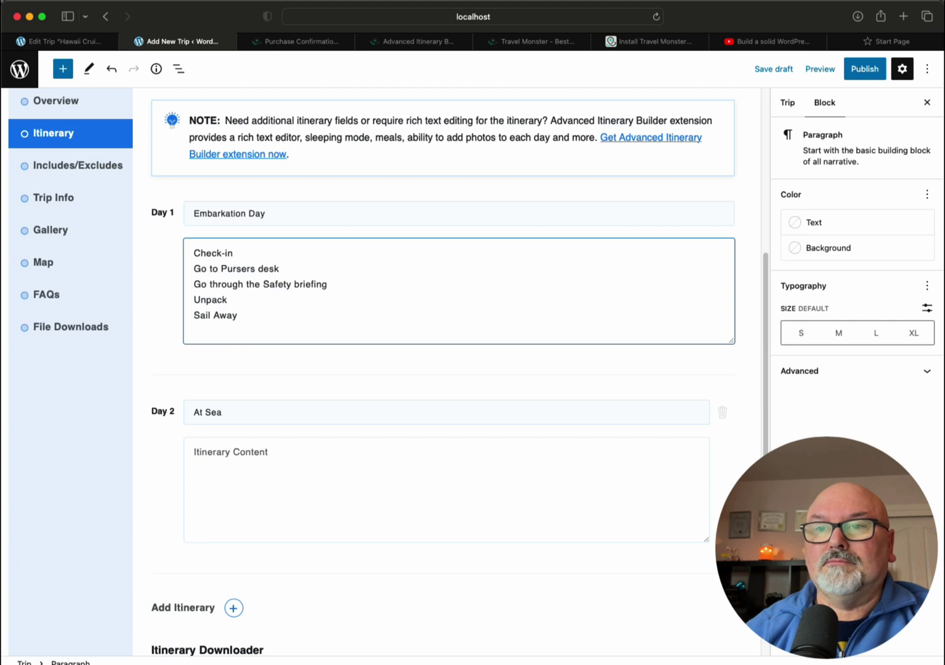
click(260, 461)
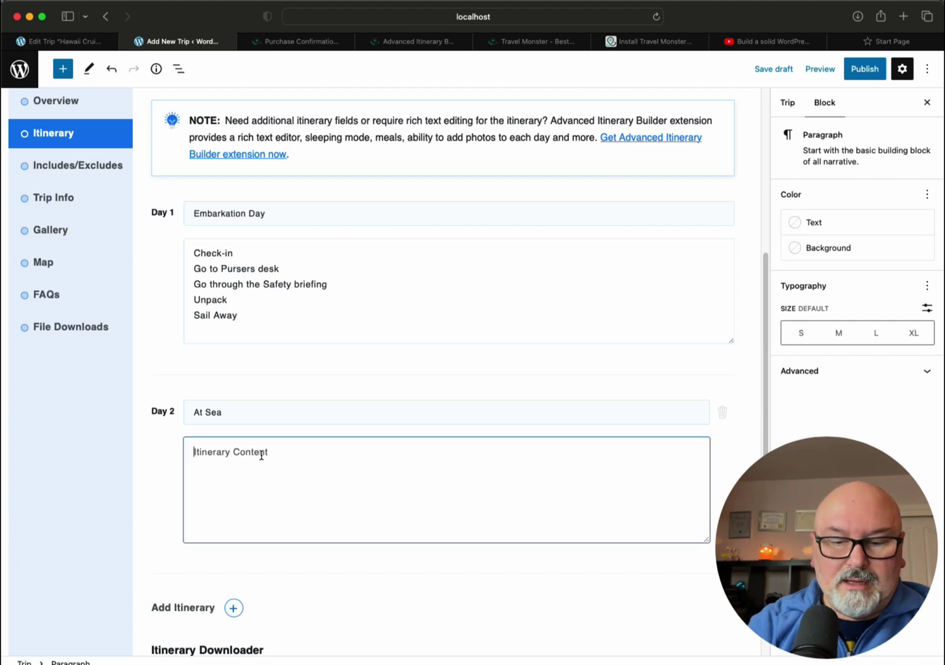
text(Take Tou)
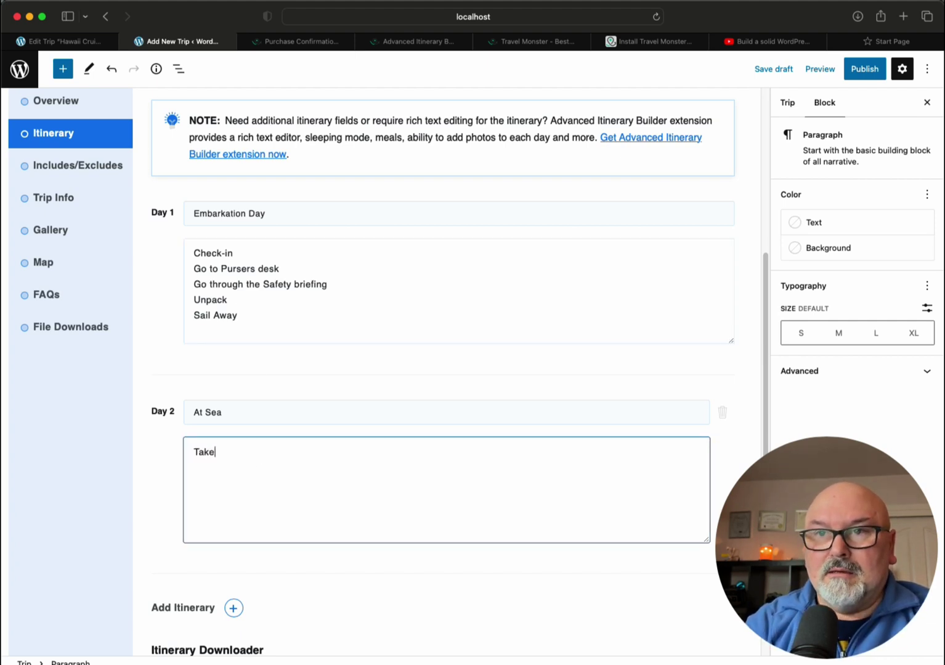
text(r of the Ship!)
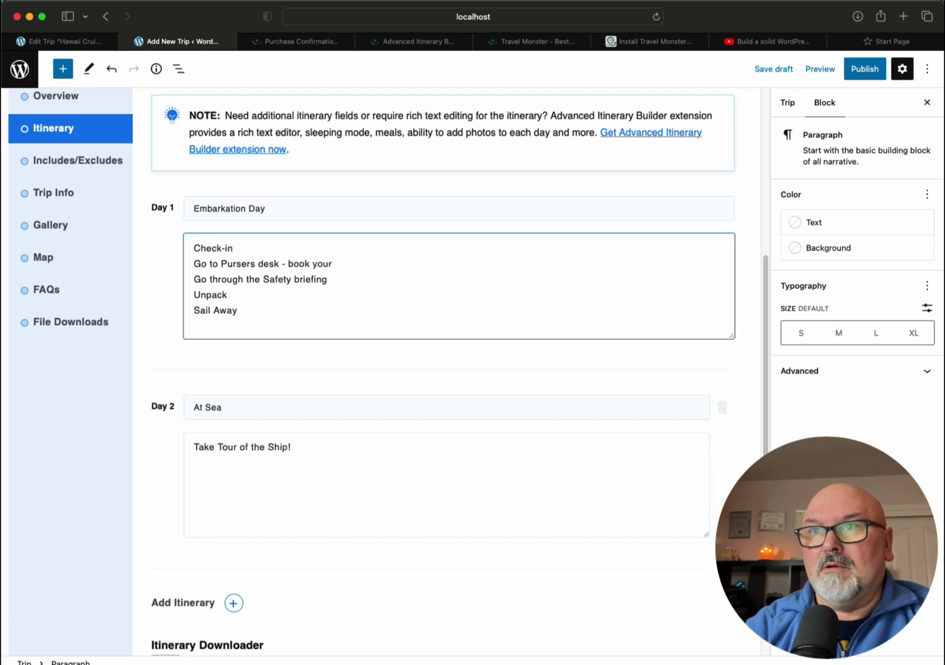
text(Spa)
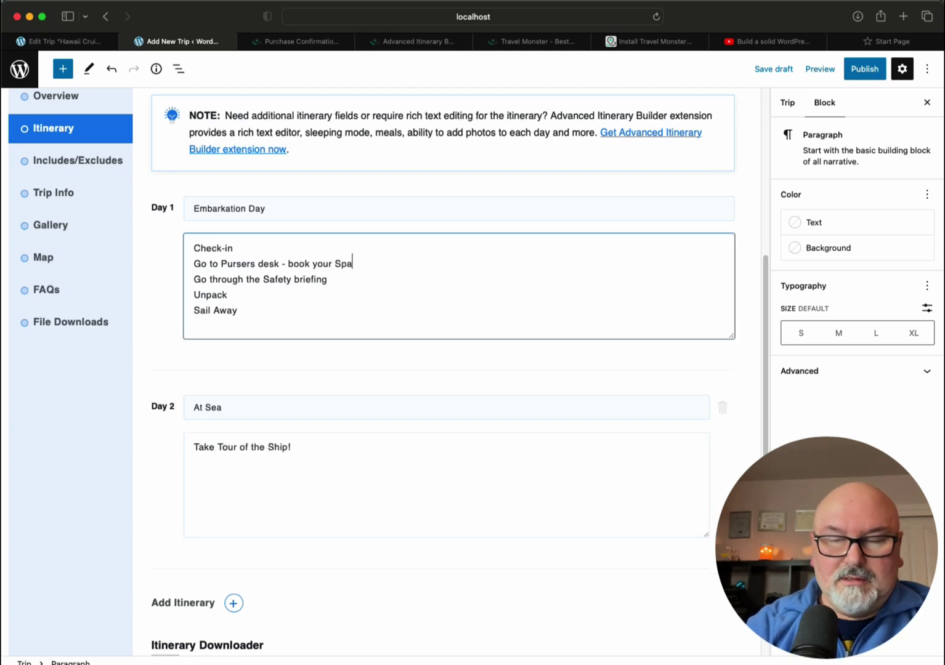
text(, massage, and other amenities)
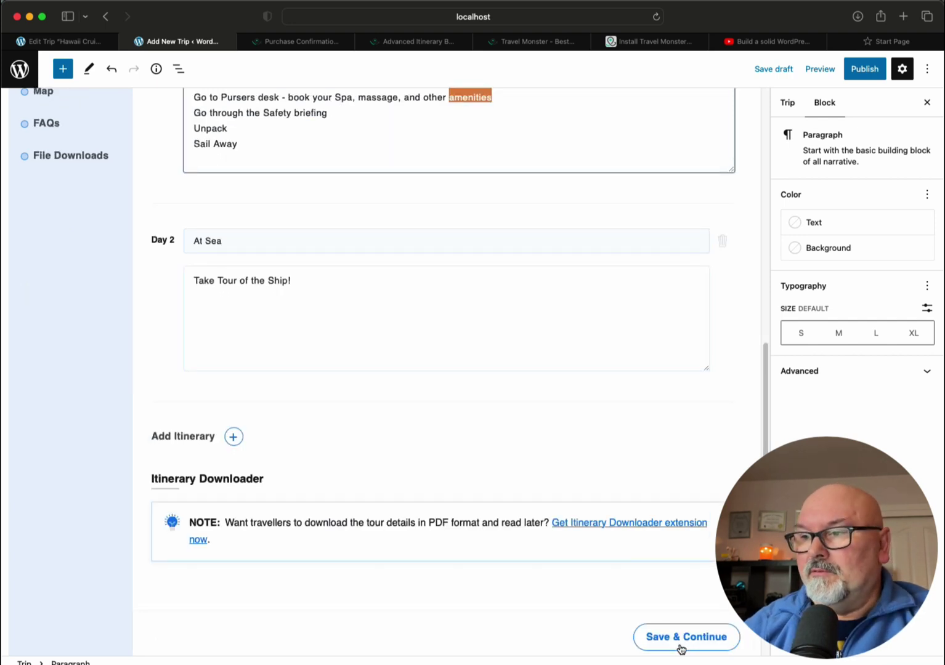
- Title the Cost Includes section 'Included' and list the package services: drinks, wi-fi, formal dining, club class, laundry
click(680, 644)
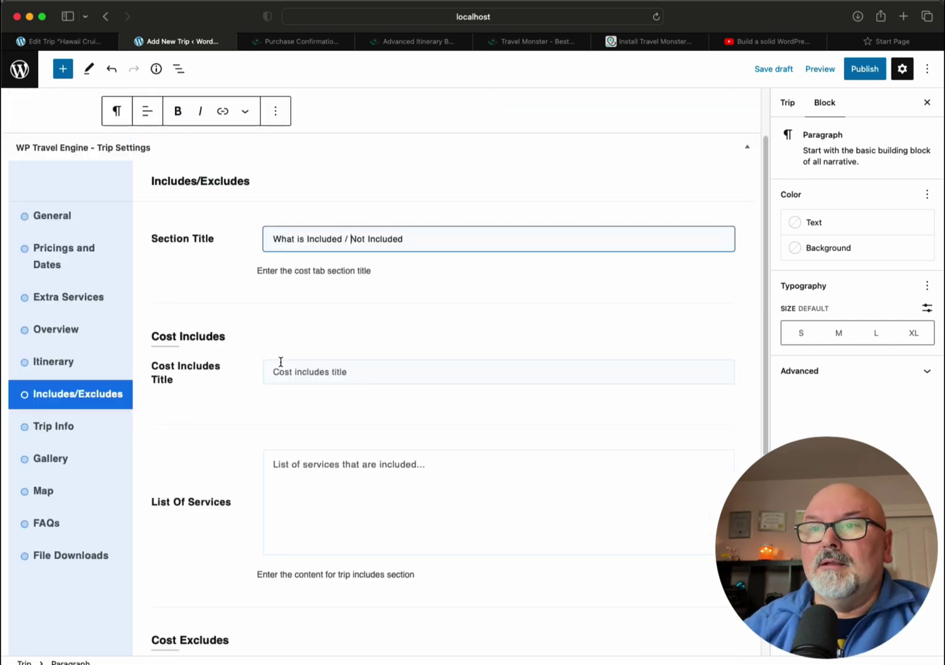
click(278, 364)
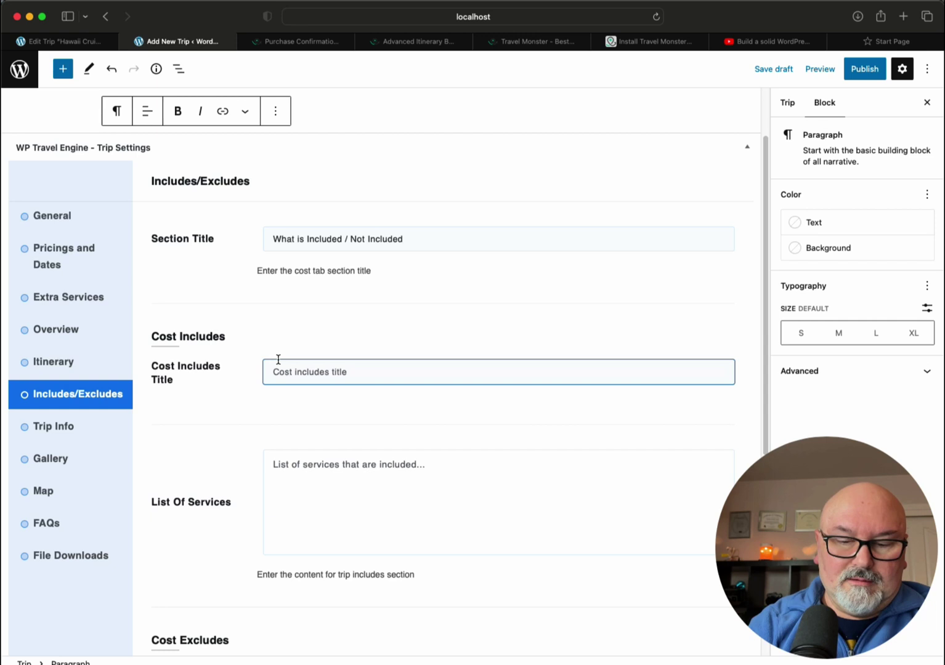
text(What i)
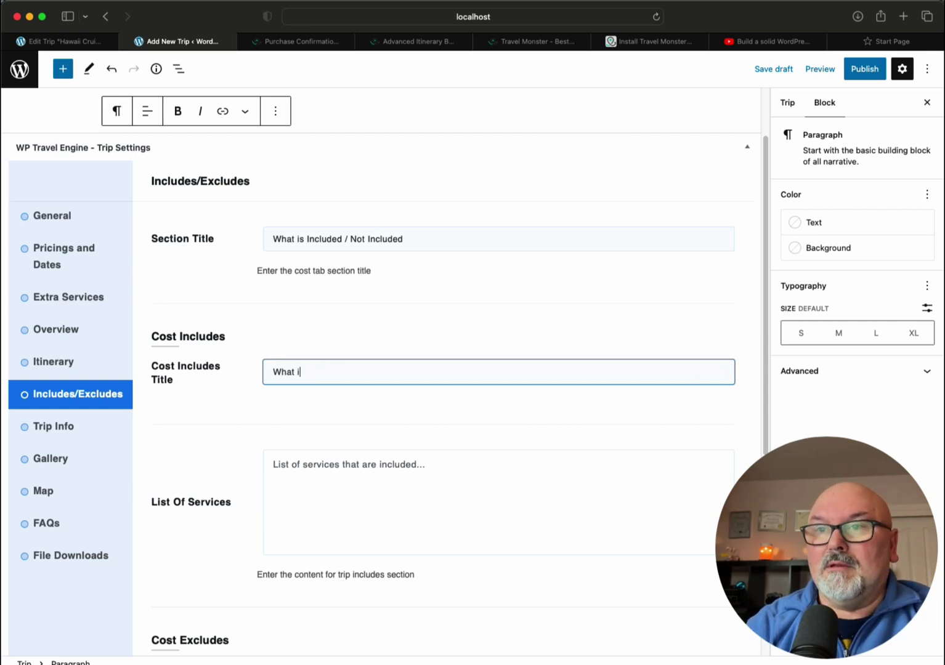
key(BackSpace)
key(BackSpace)
text(I)
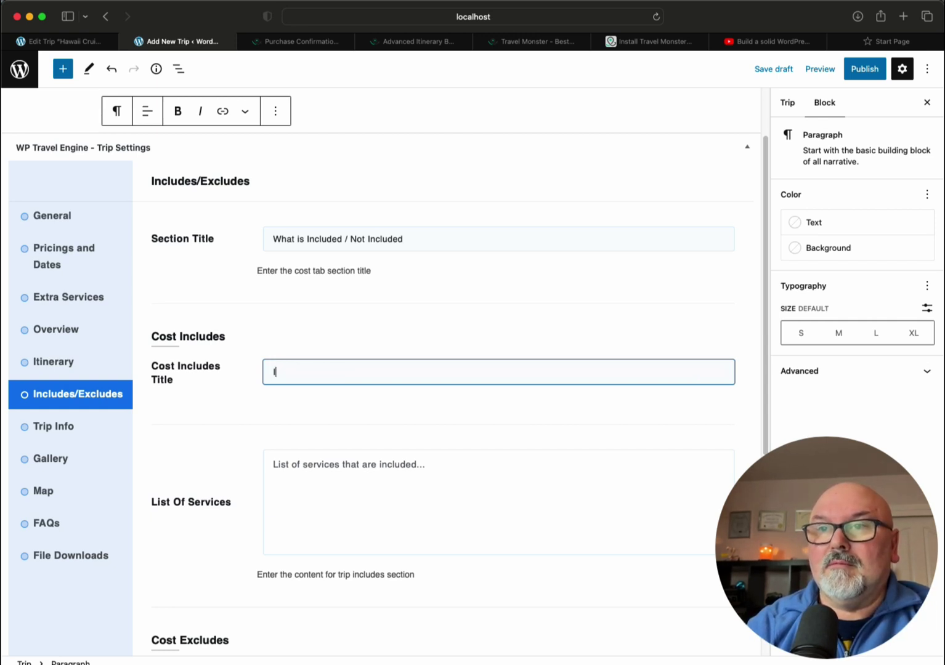
text(ncluded)
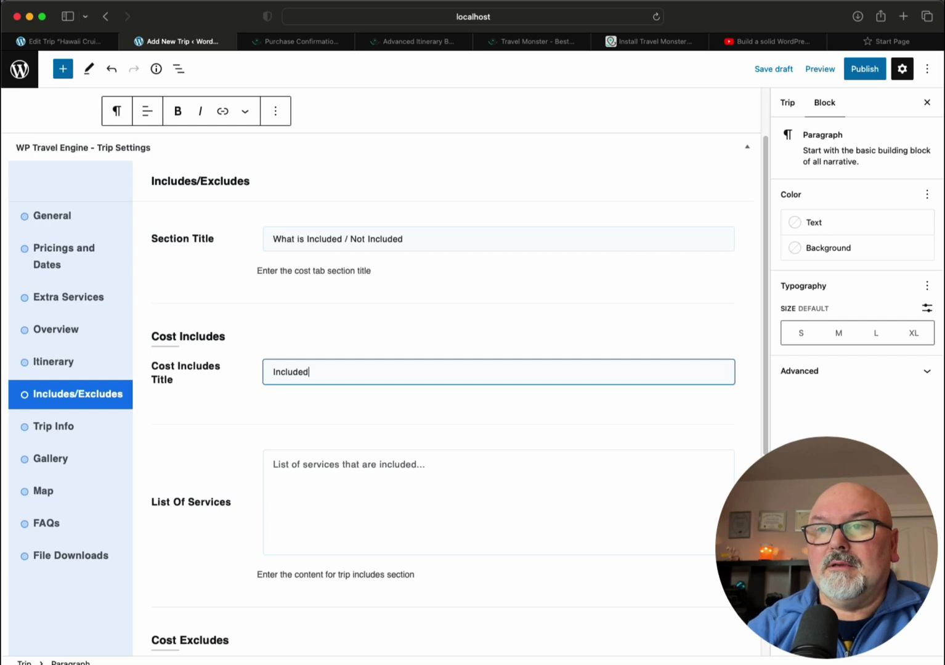
key(Tab)
text(Meals in the cafeterias Depending)
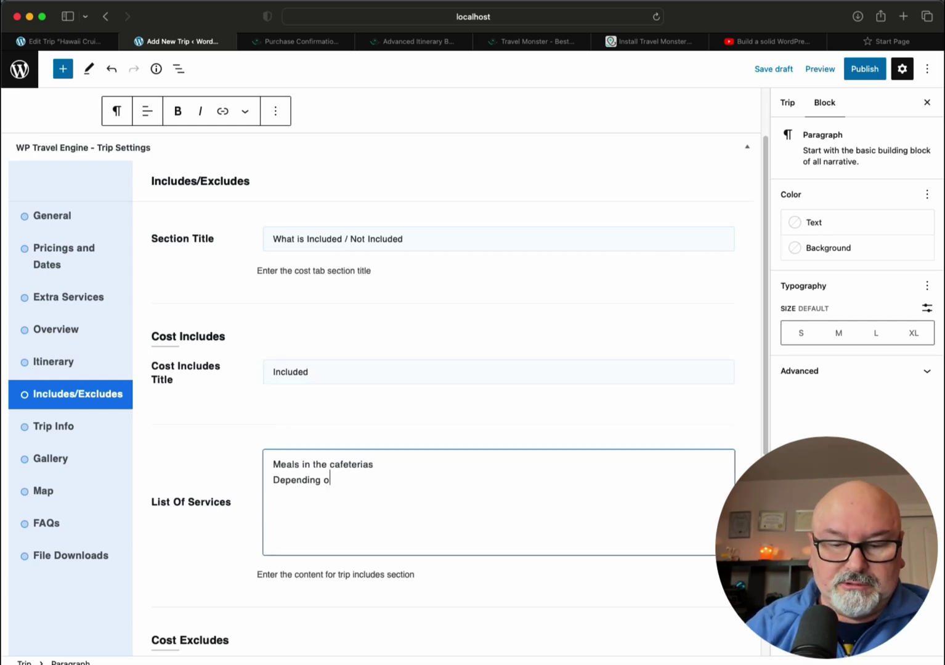
text(n your package - drinks, wi-fi, formal dining, club class, laundry services)
scroll(281, 467, down, 10)
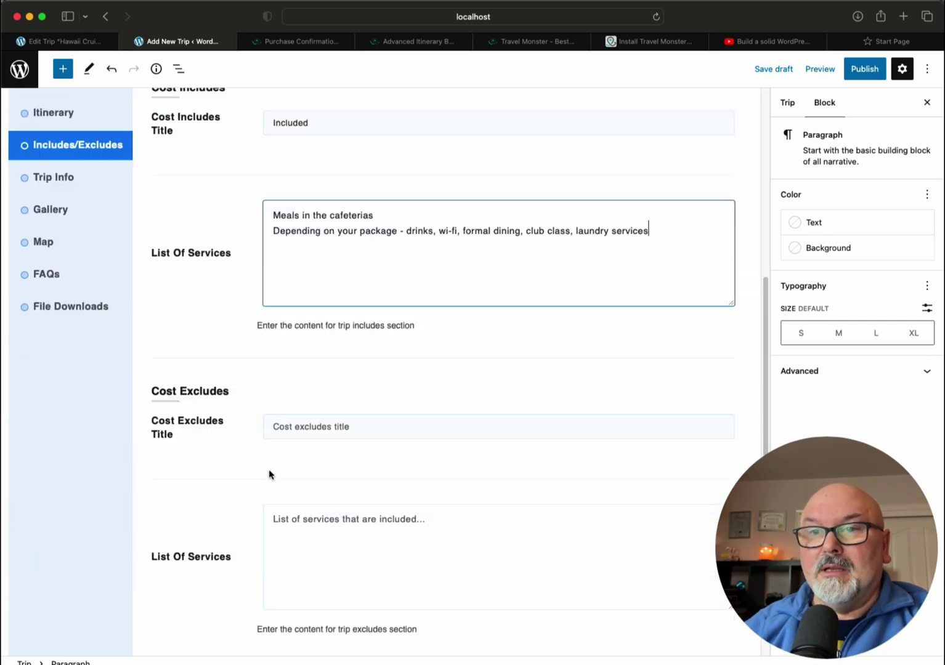
- Paste the package-extras line into the Cost Excludes title and list, then start retitling it 'Excludes'
click(284, 329)
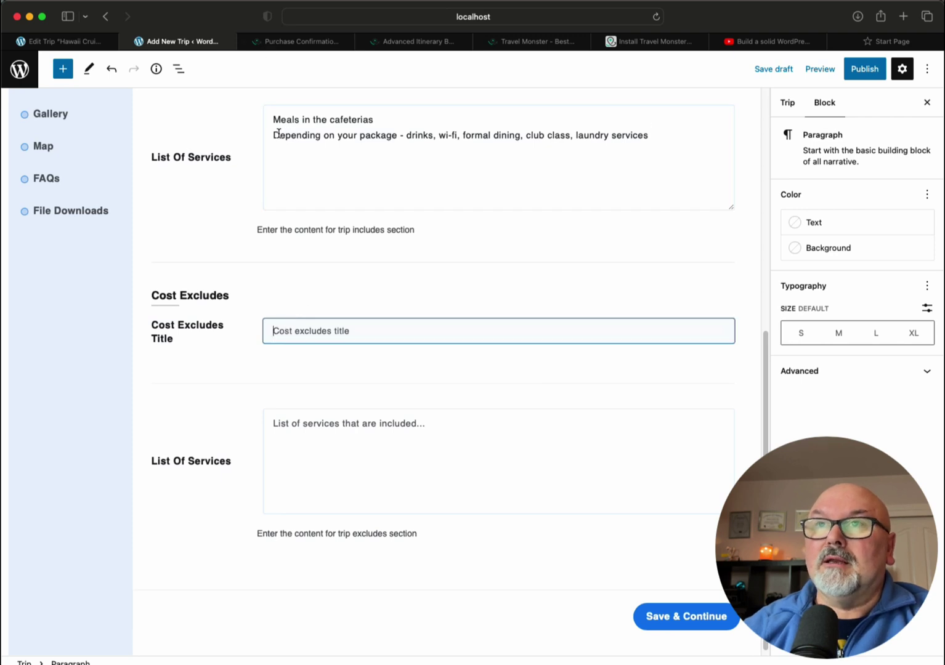
text(Depending on your package - drinks, wi-fi, formal dining, club class, laundry services)
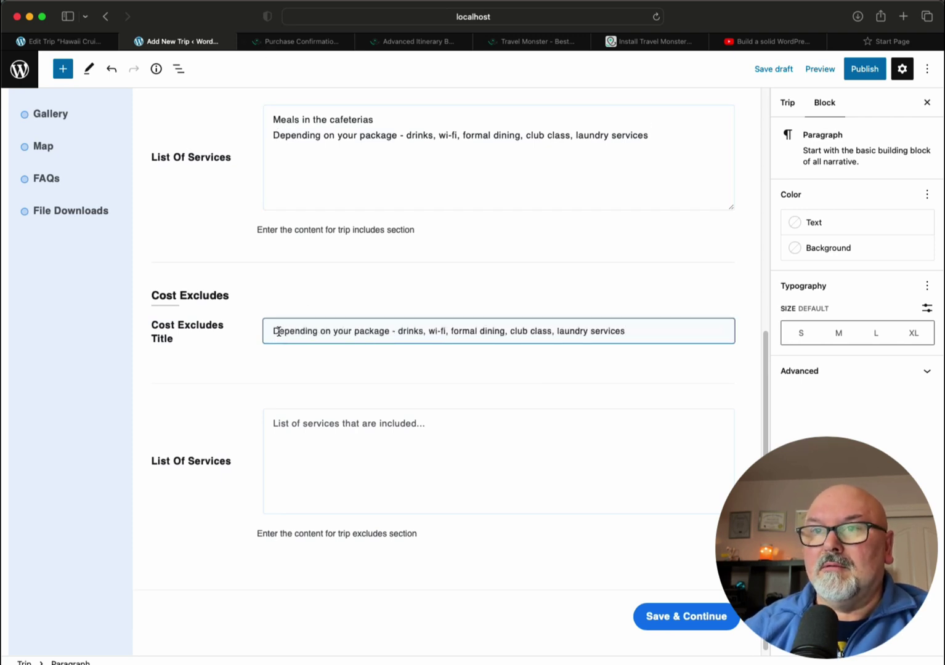
click(294, 434)
text(Depending on your package - drinks, wi-fi, formal dining, club class, laundry services)
click(272, 338)
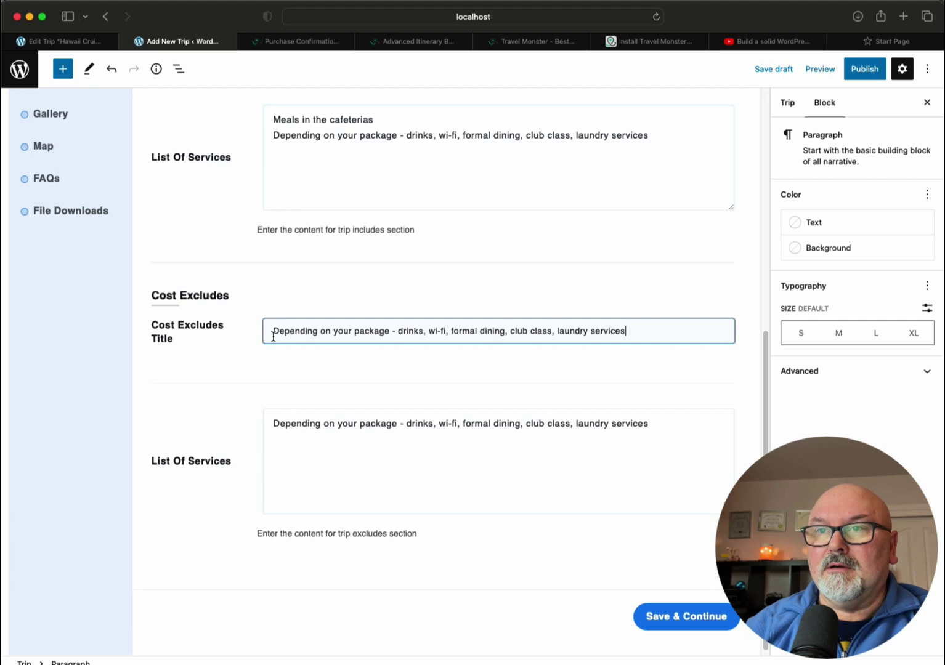
drag(272, 338, 641, 323)
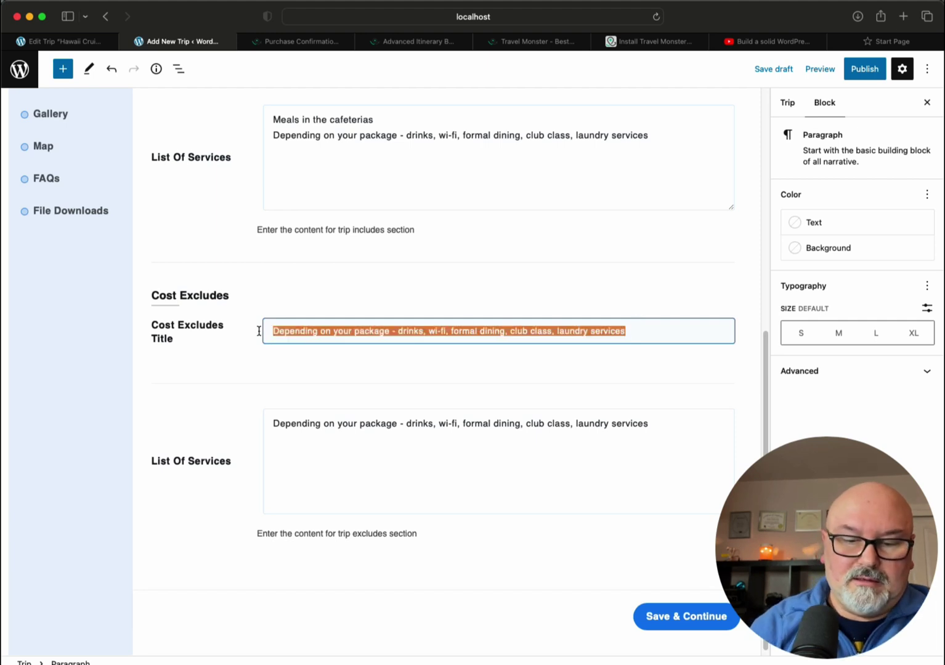
text(Ecx)
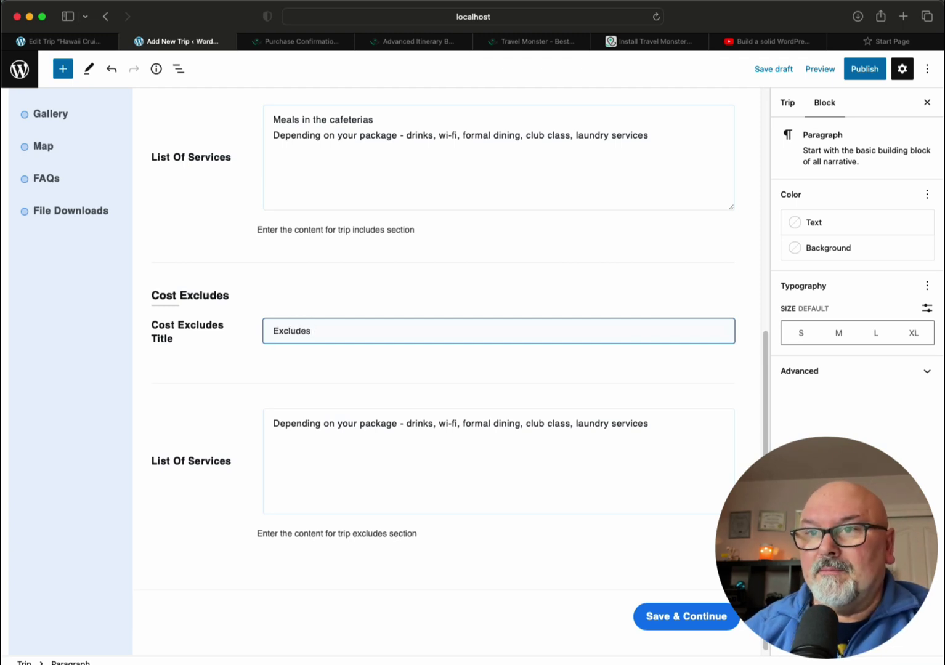
- Title the Trip Info section 'What to Expect!' and add a Departure City fact of Galveston Texas
click(661, 619)
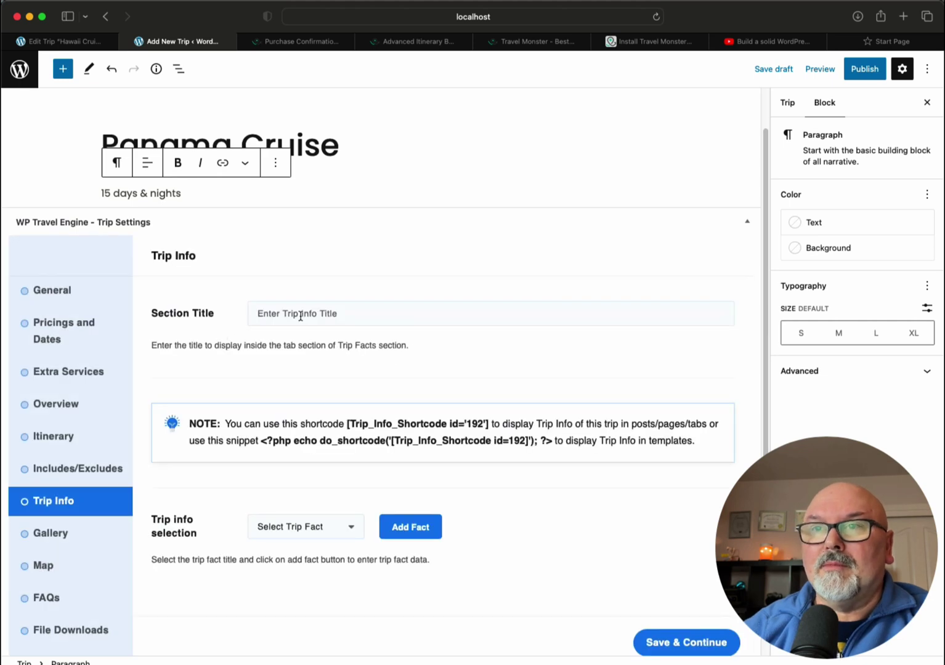
click(285, 316)
scroll(283, 313, down, 1)
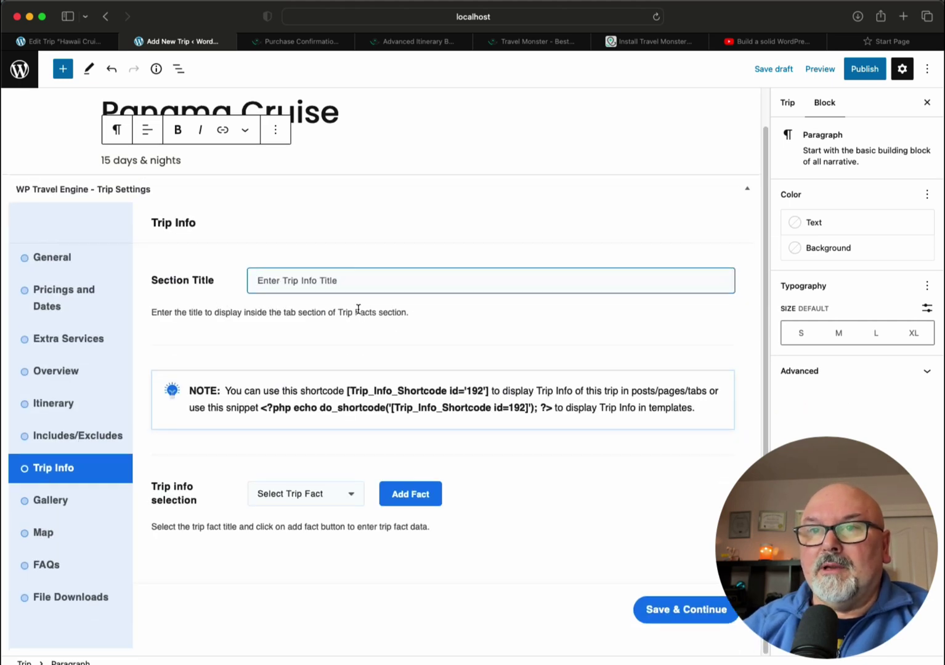
text(What to)
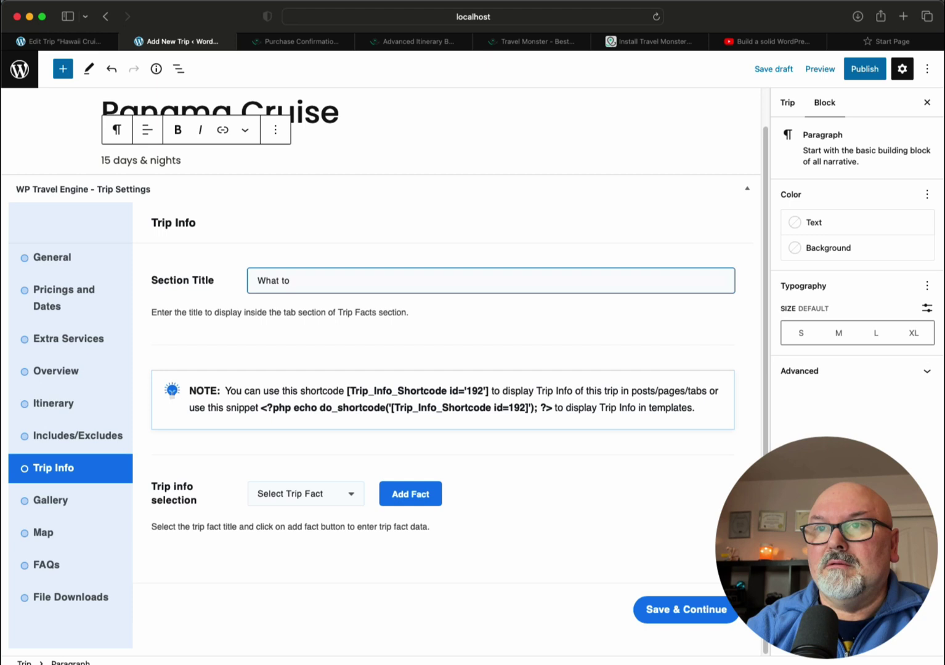
text( Ex)
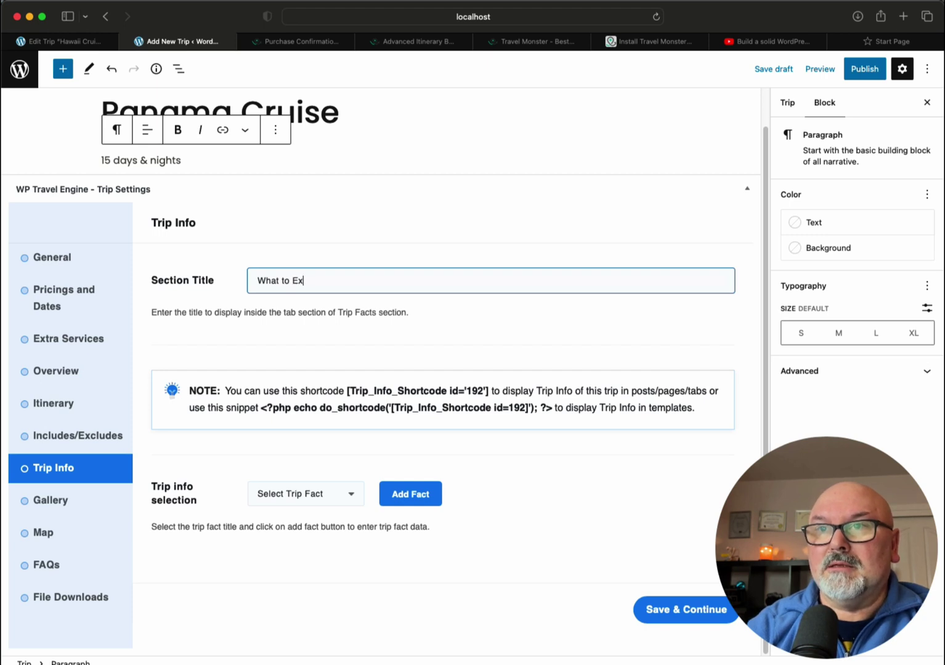
text(pect!)
click(306, 494)
click(295, 503)
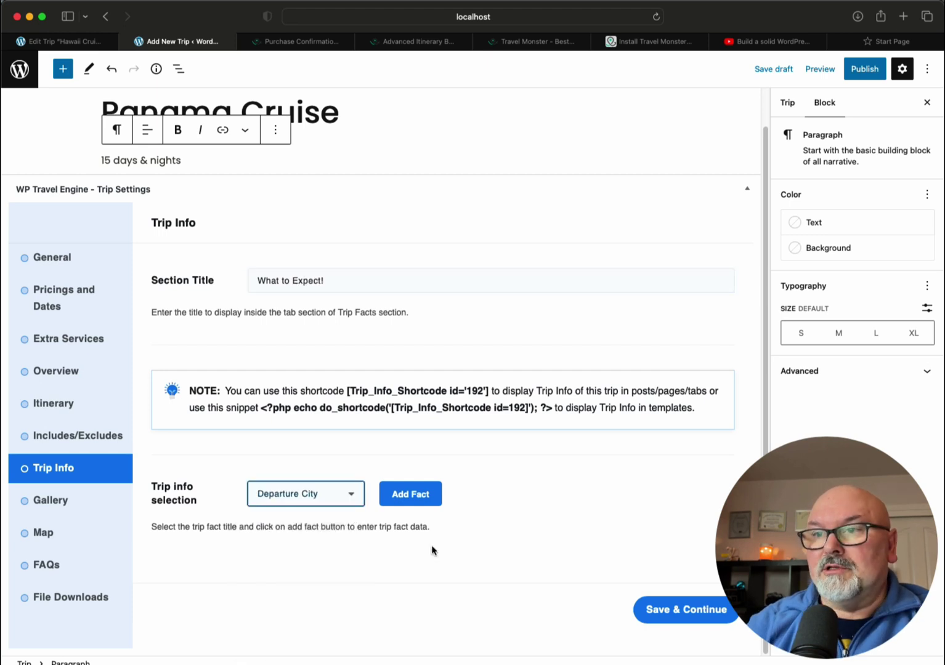
click(412, 496)
click(309, 569)
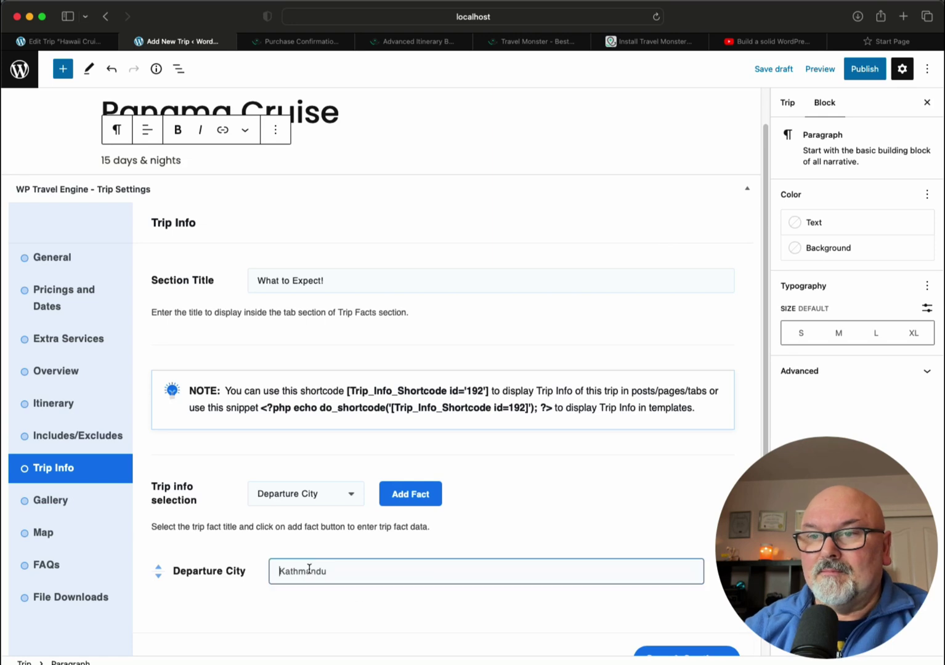
text(Gal)
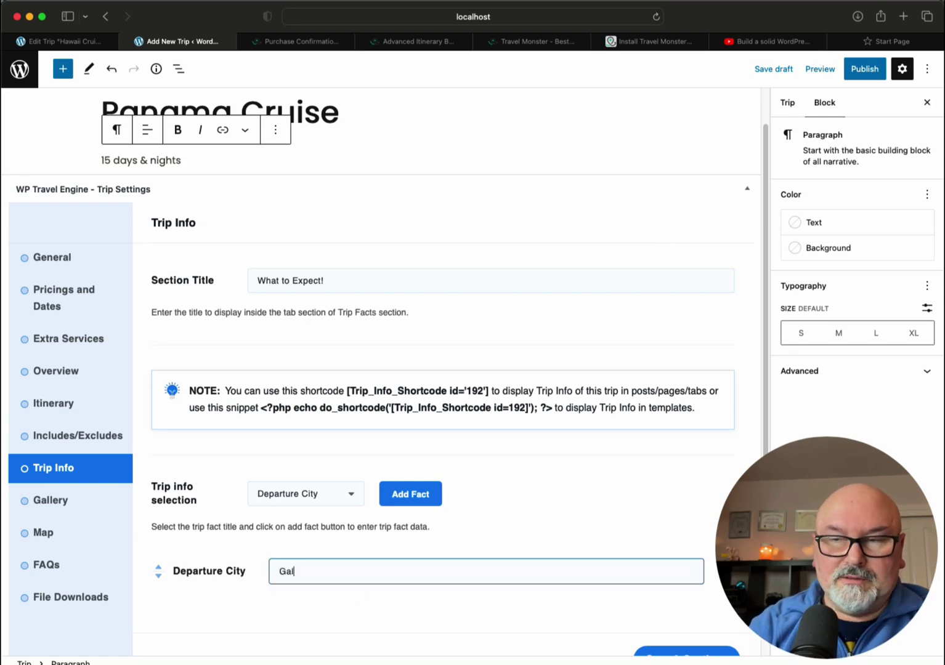
text(a)
- Add an Arrival City fact of San Francisco California, delete the extra Pokhara row, and save
scroll(290, 443, down, 1)
click(289, 440)
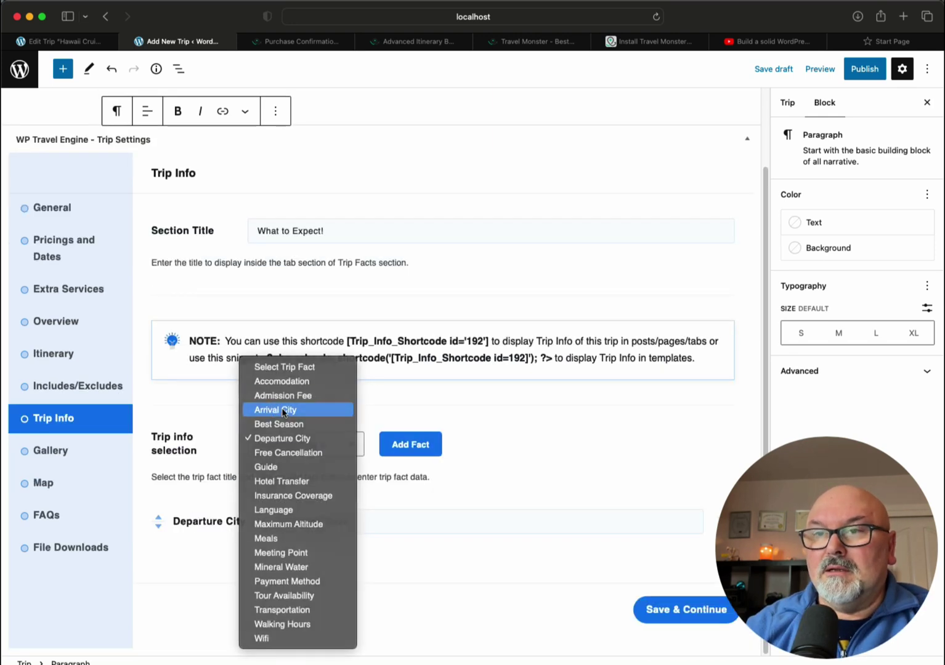
click(282, 410)
click(411, 444)
click(318, 562)
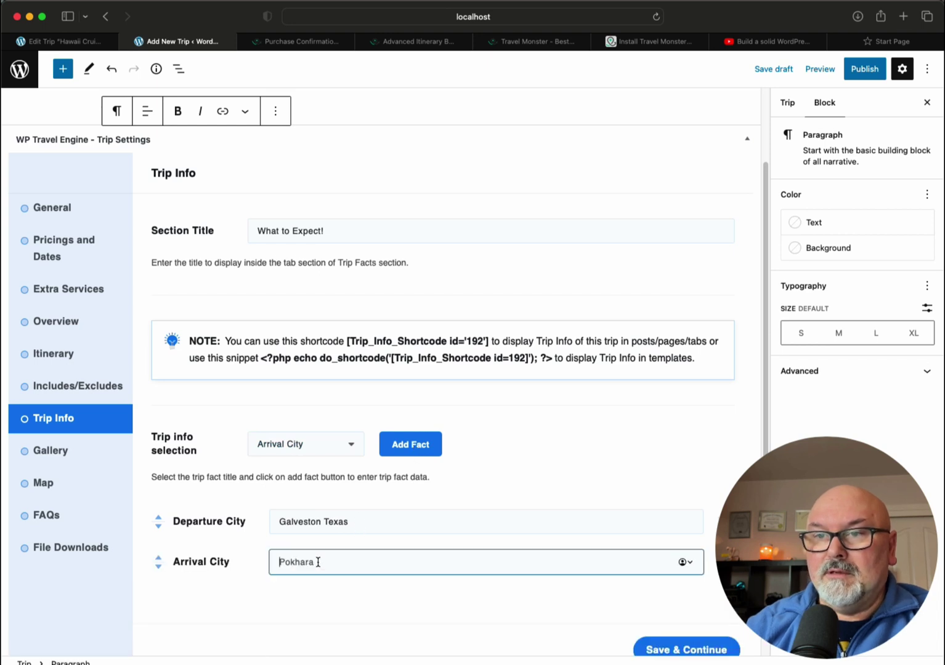
text(San Francisco California)
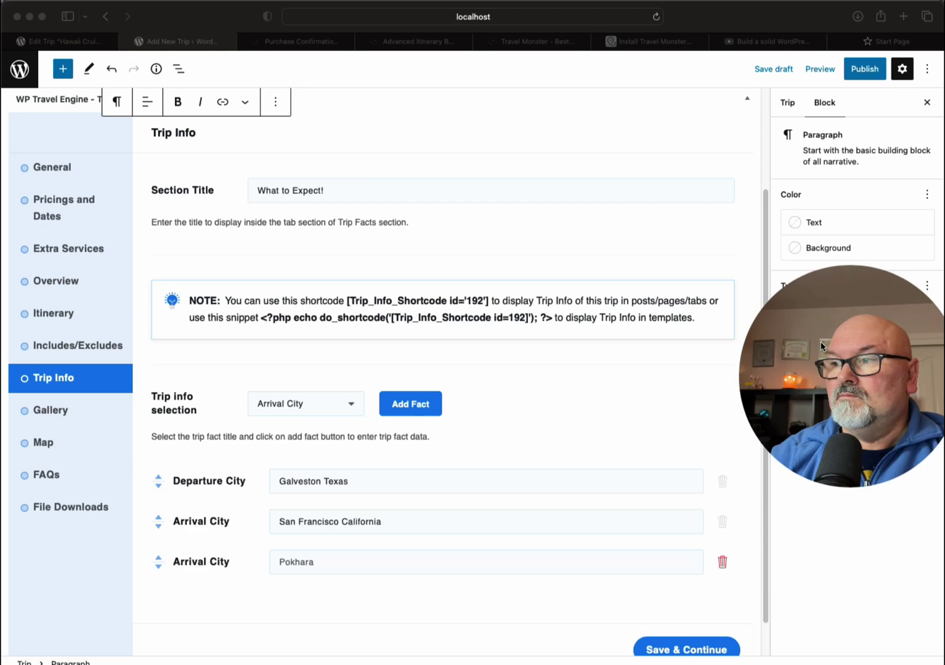
click(722, 562)
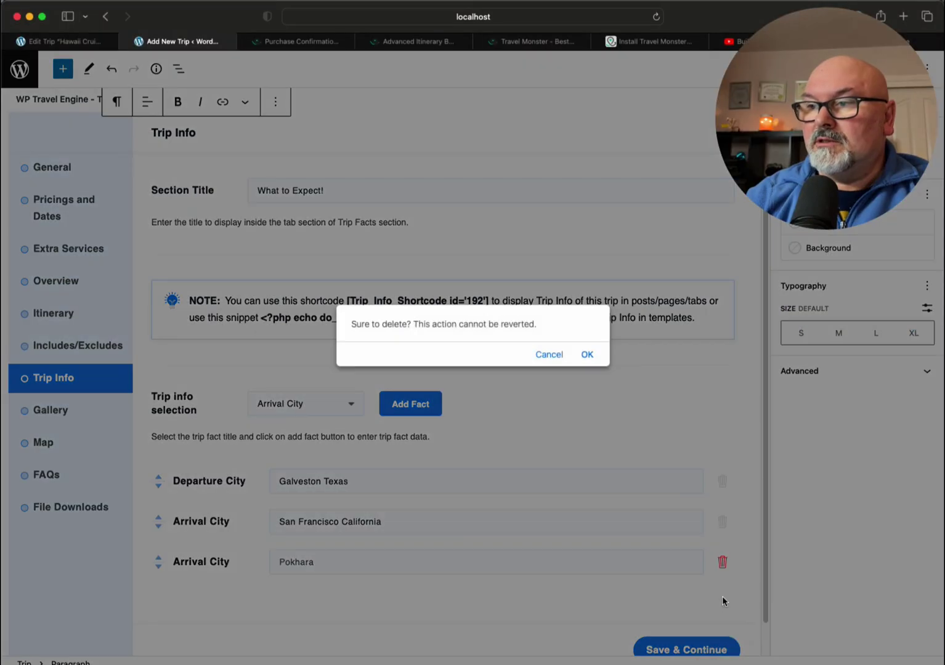
click(586, 355)
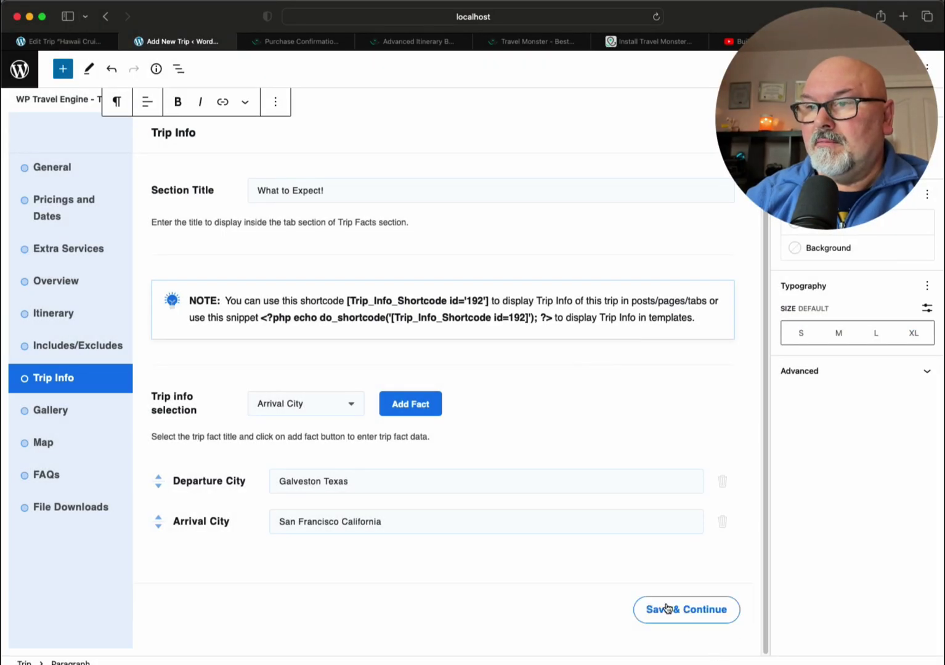
click(688, 621)
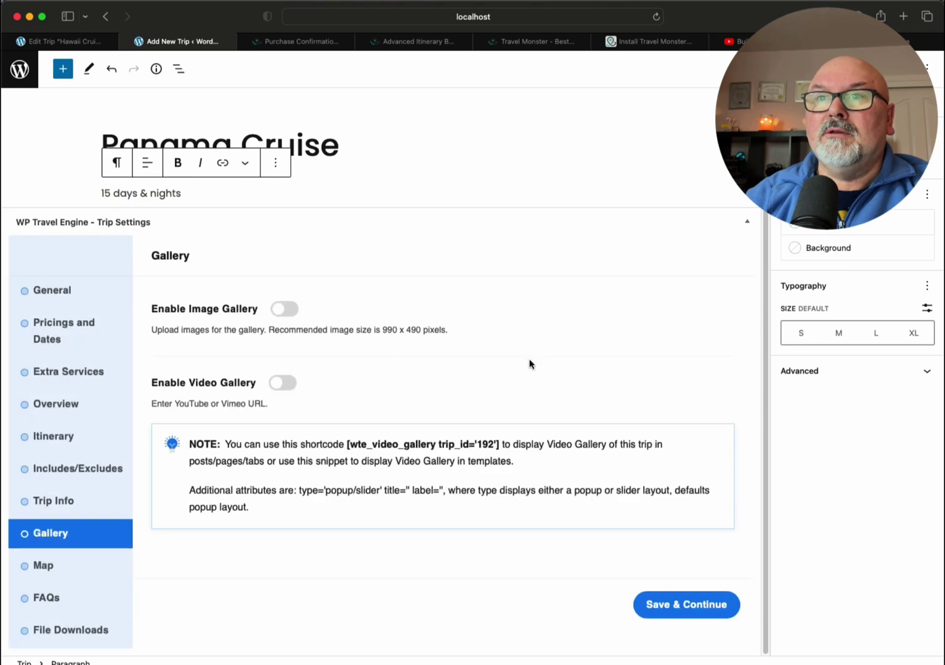
- Turn on the image gallery, add the Pacific Sunset photo from the Media Library, and save
click(284, 309)
click(233, 414)
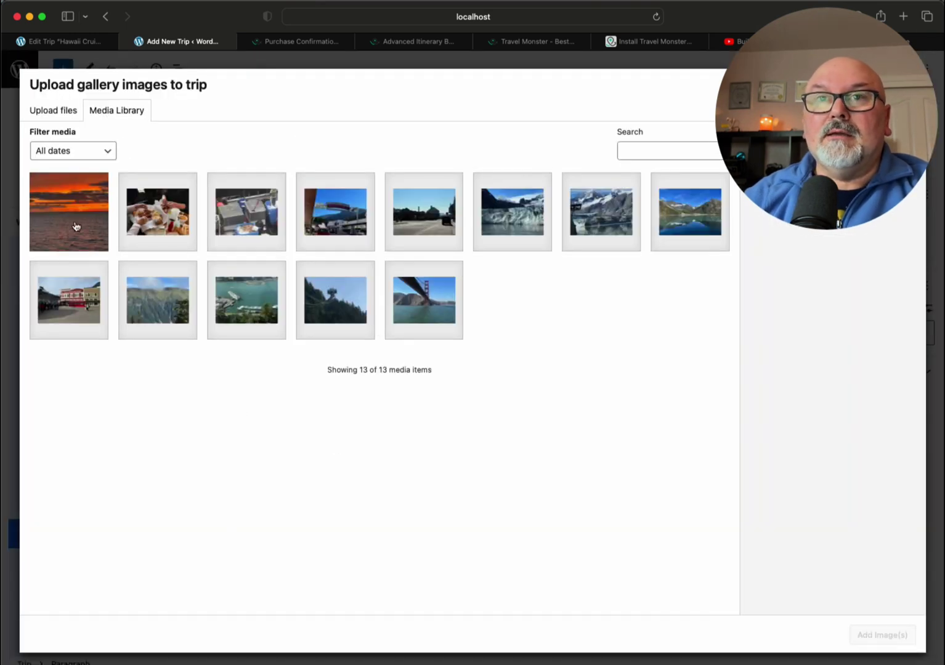
click(77, 226)
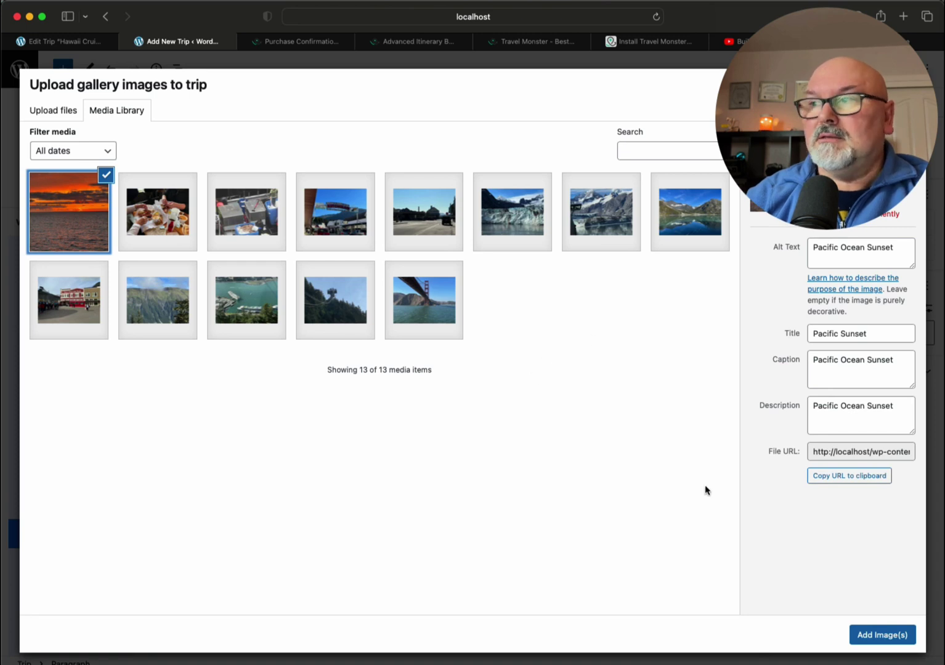
click(890, 637)
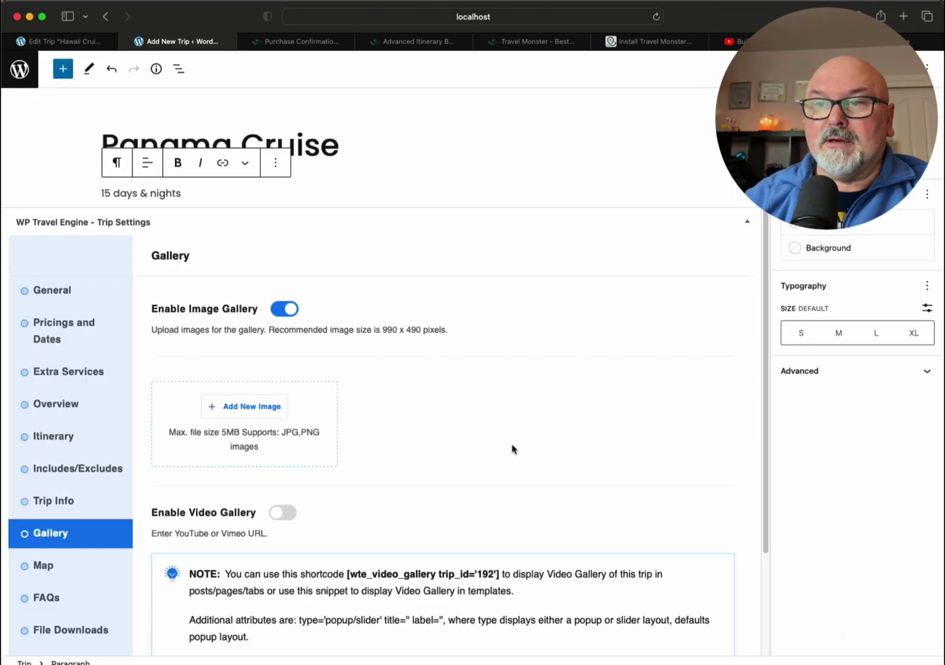
scroll(513, 448, down, 4)
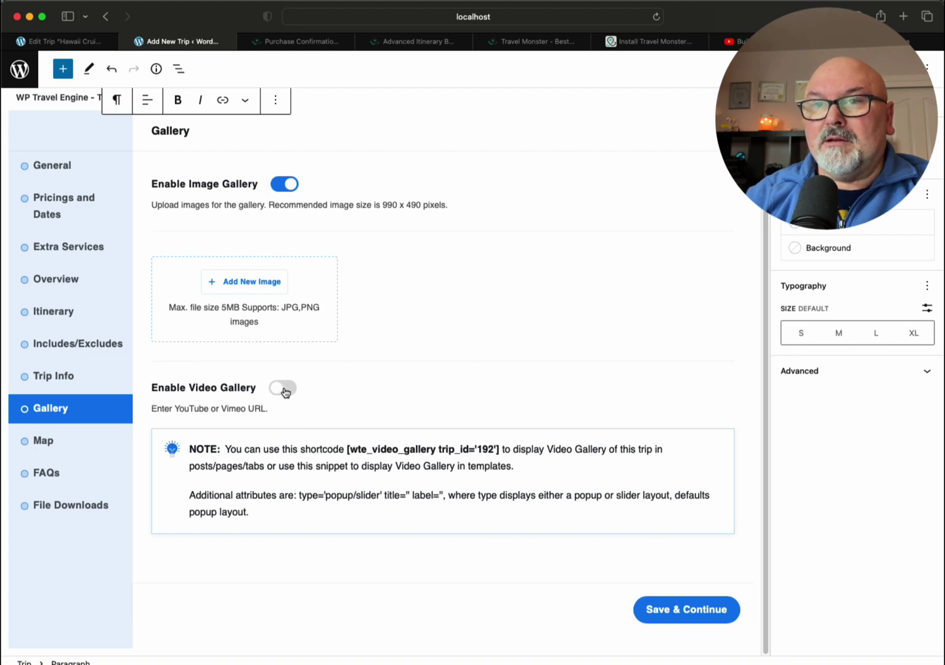
click(673, 619)
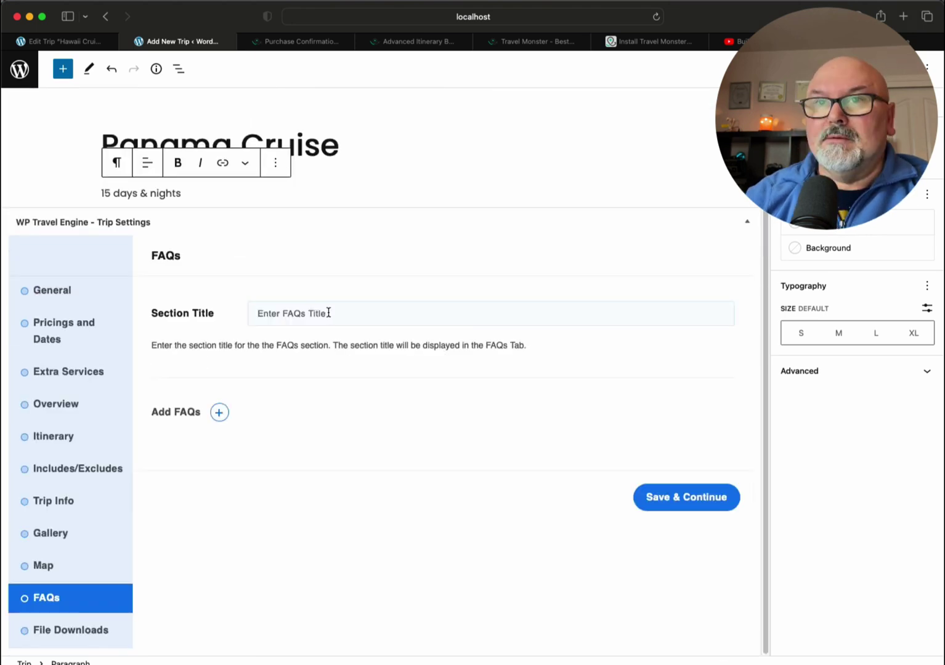
- Title the FAQs section "FAQ's" and add a first FAQ asking when Panama Canal construction started
click(333, 313)
text(FAQ's)
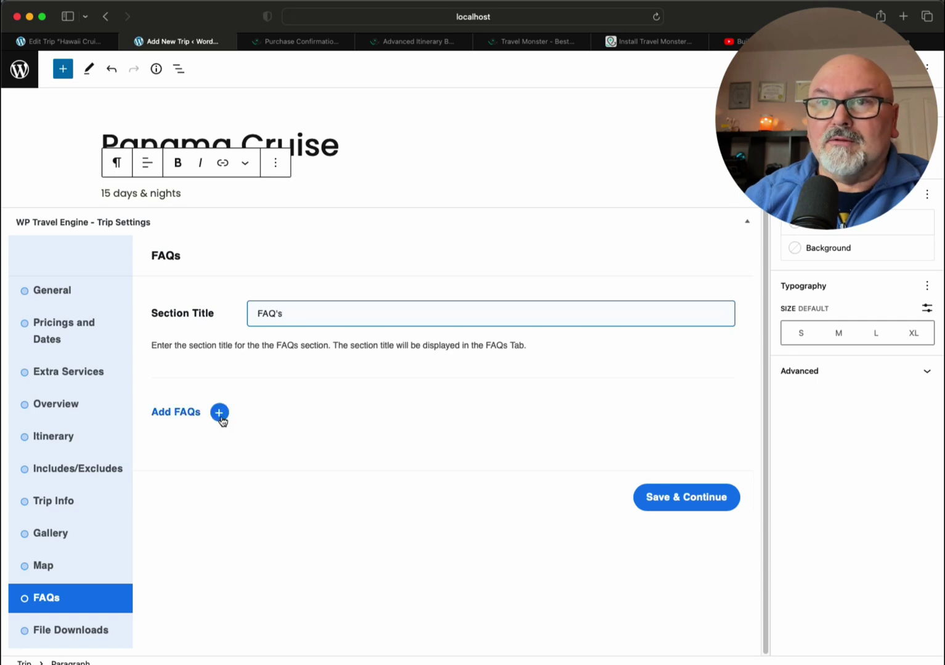
click(219, 413)
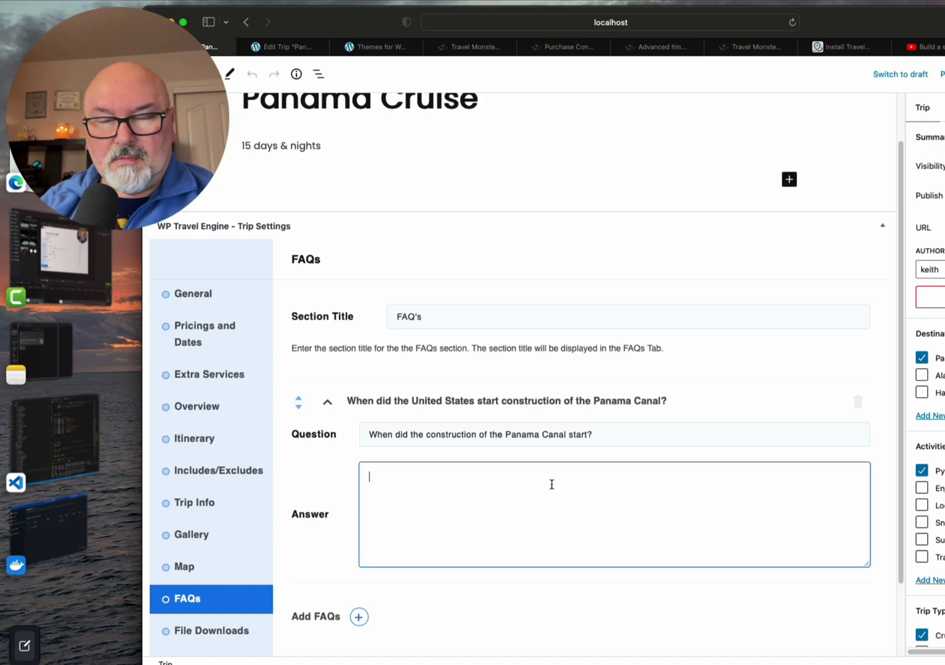
key(super+Tab)
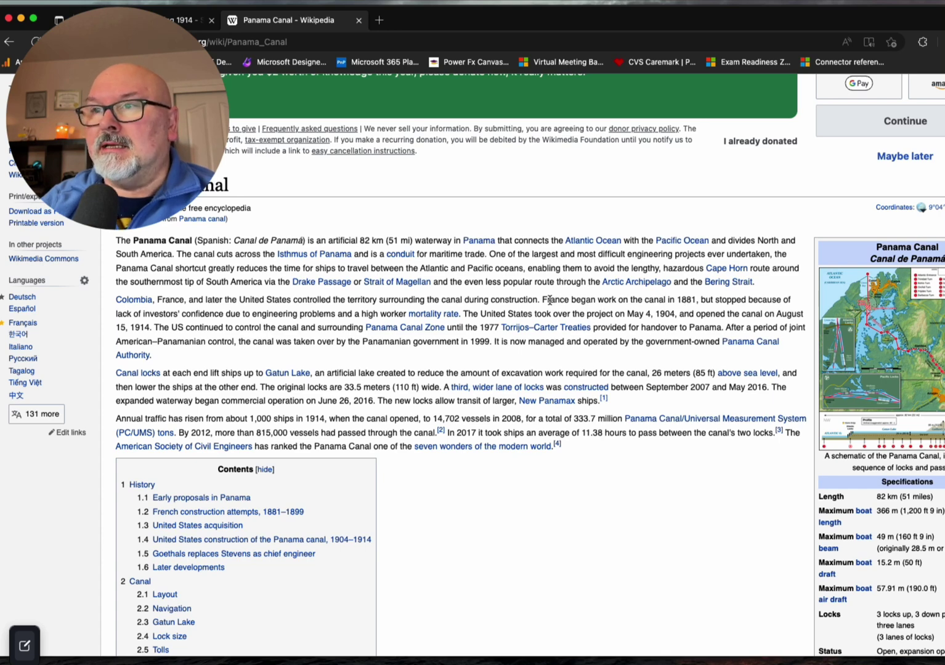
- Select the sentence saying France began work on the canal in 1881 in the Wikipedia article
drag(545, 301, 695, 301)
key(super+c)
key(super+Tab)
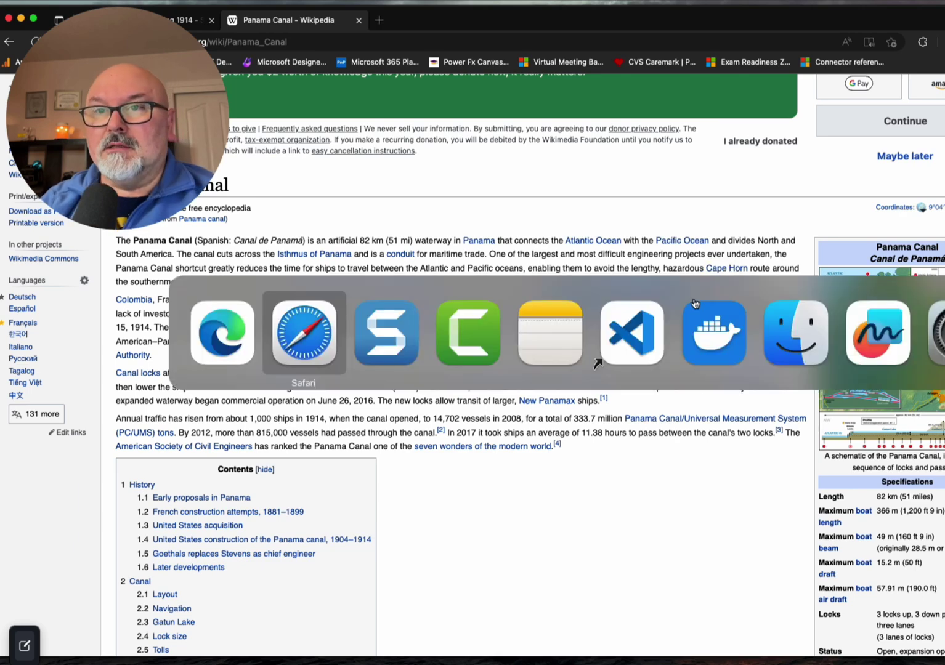
click(637, 370)
key(super+Tab)
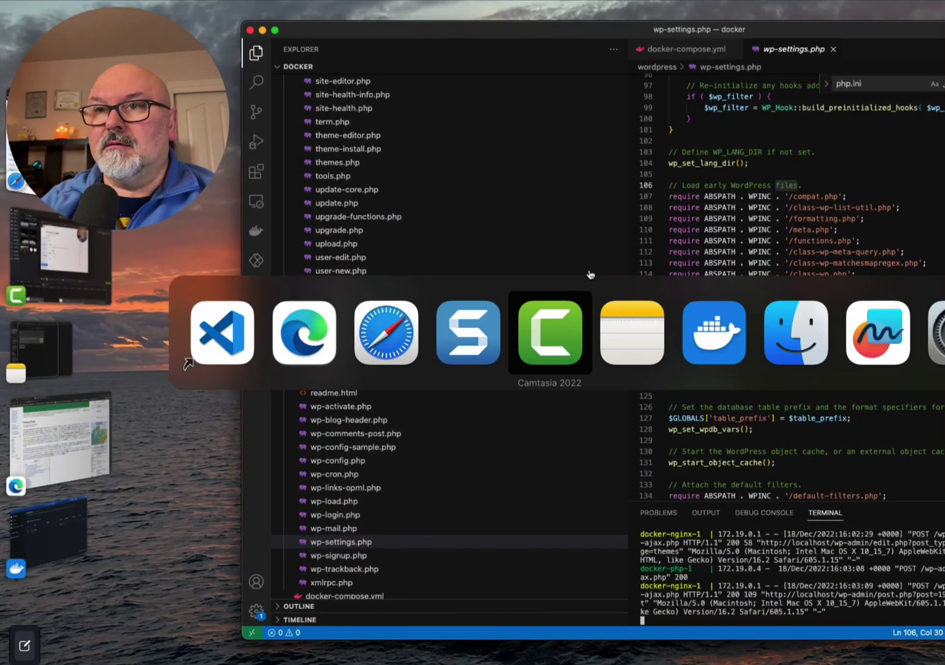
- Paste the France 1881 sentence into the FAQ answer and add that the US took over construction May 4, 1904
click(384, 332)
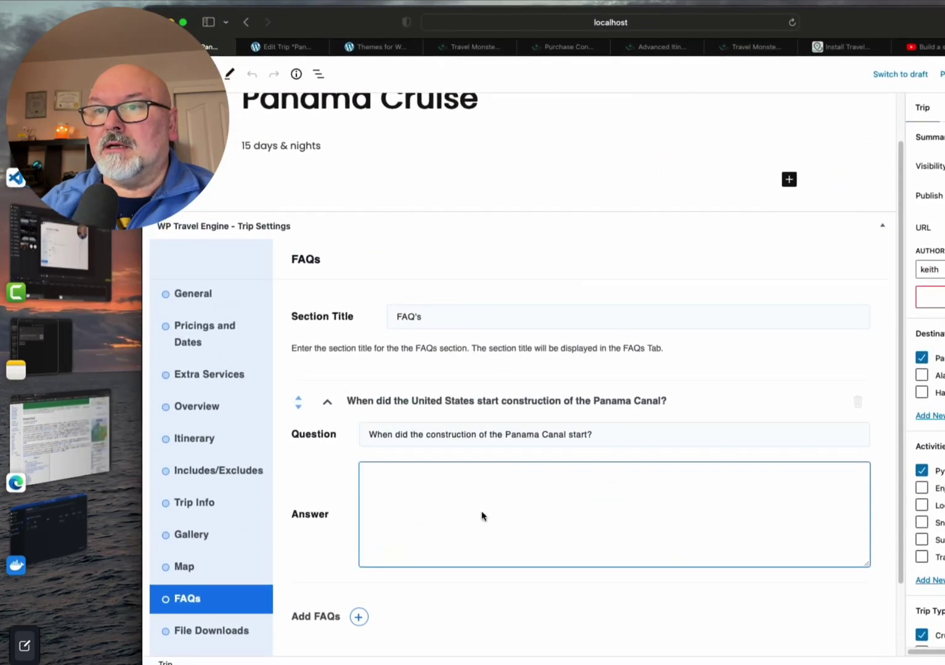
key(super+v)
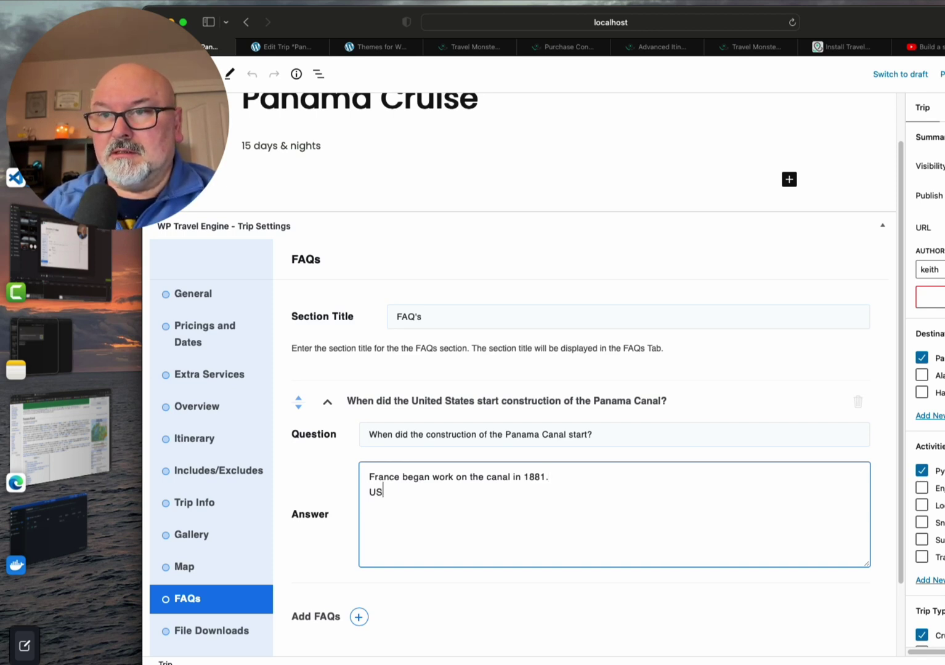
text(US to)
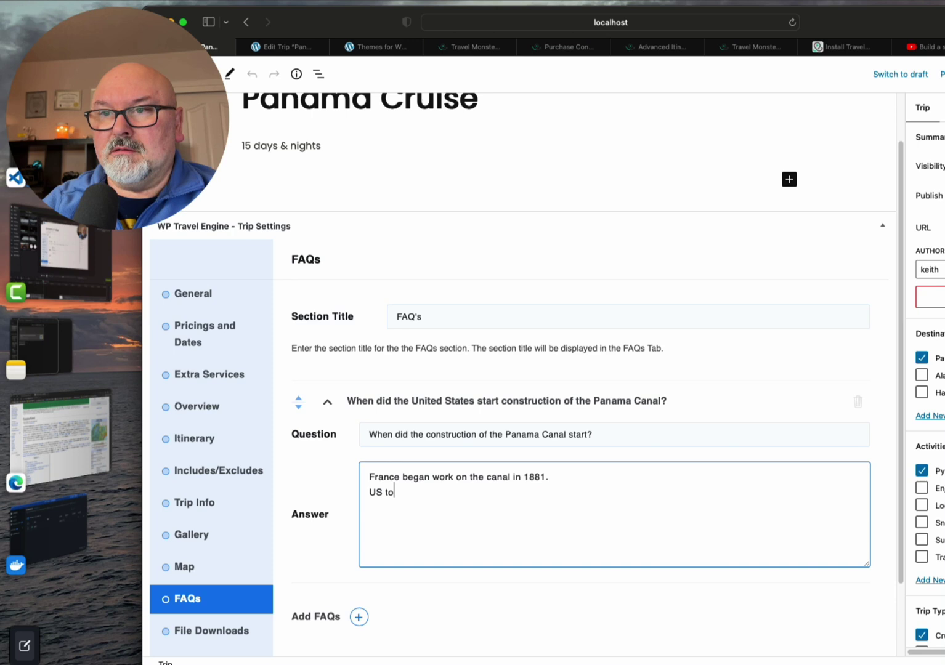
text(ok over )
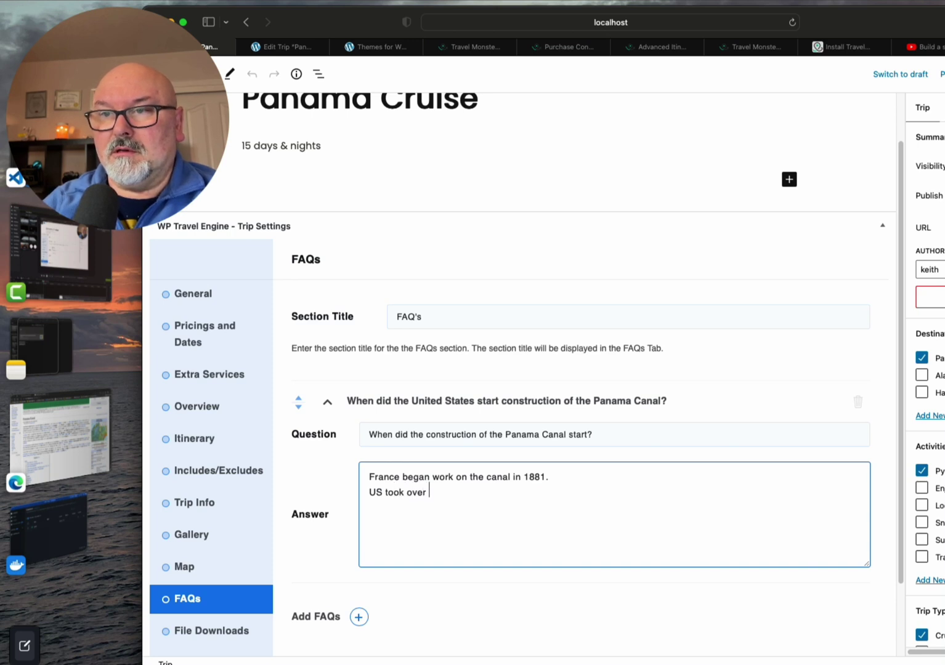
text(construction in)
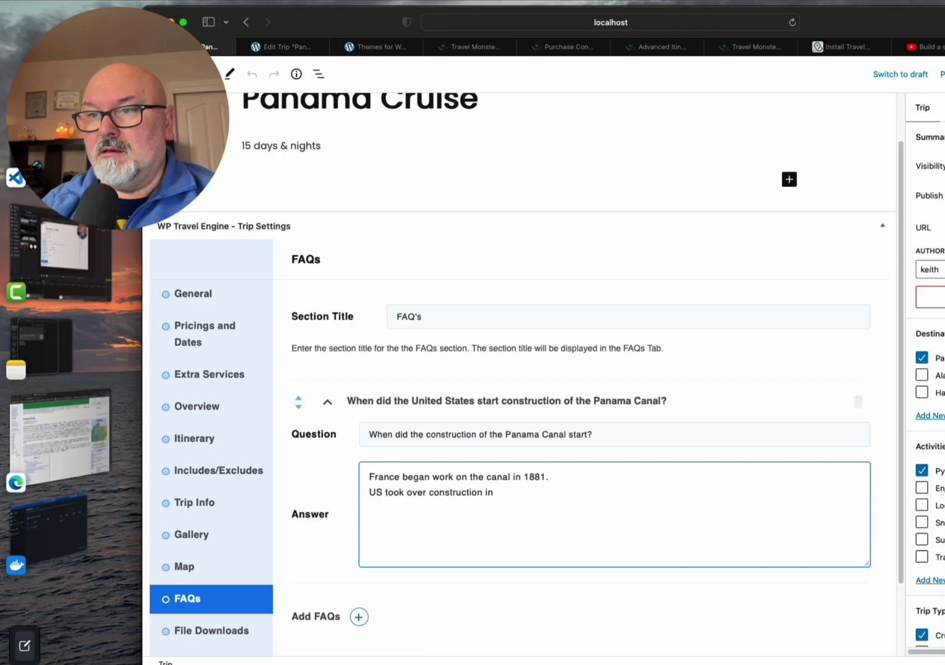
key(super+Tab)
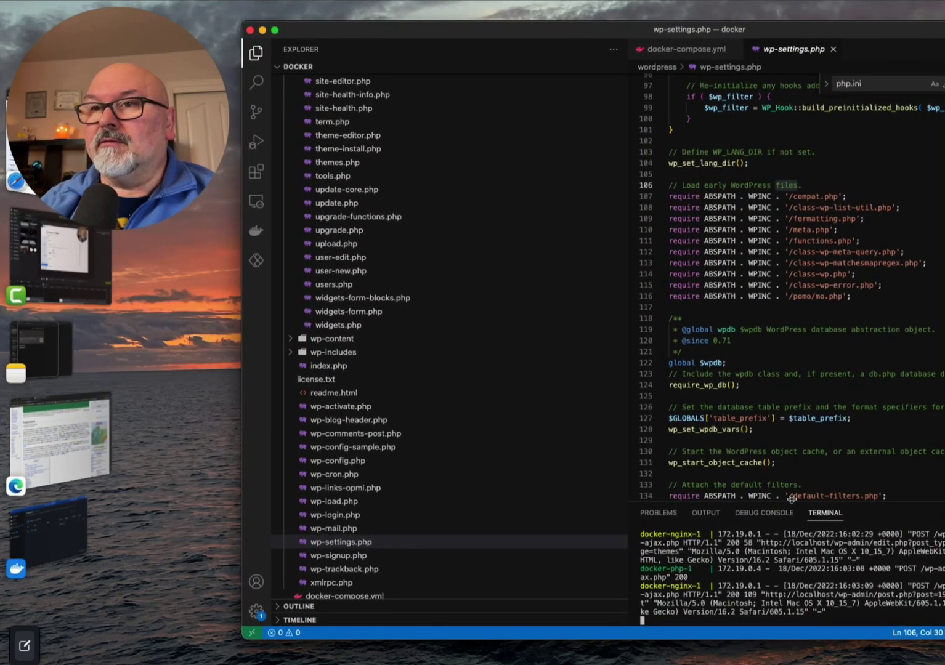
key(super+Tab)
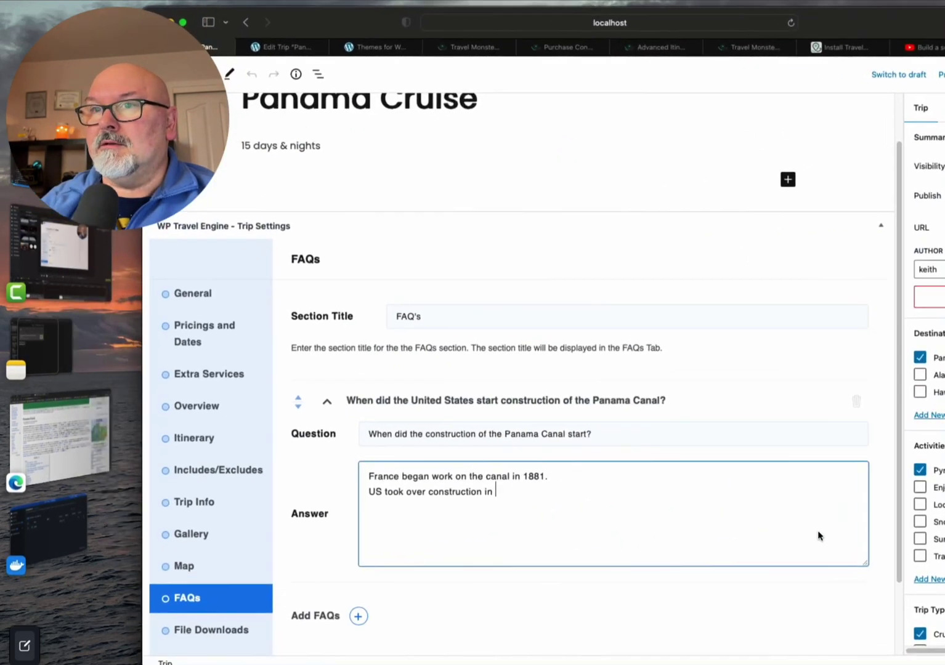
key(super+Tab)
key(super+Tab)
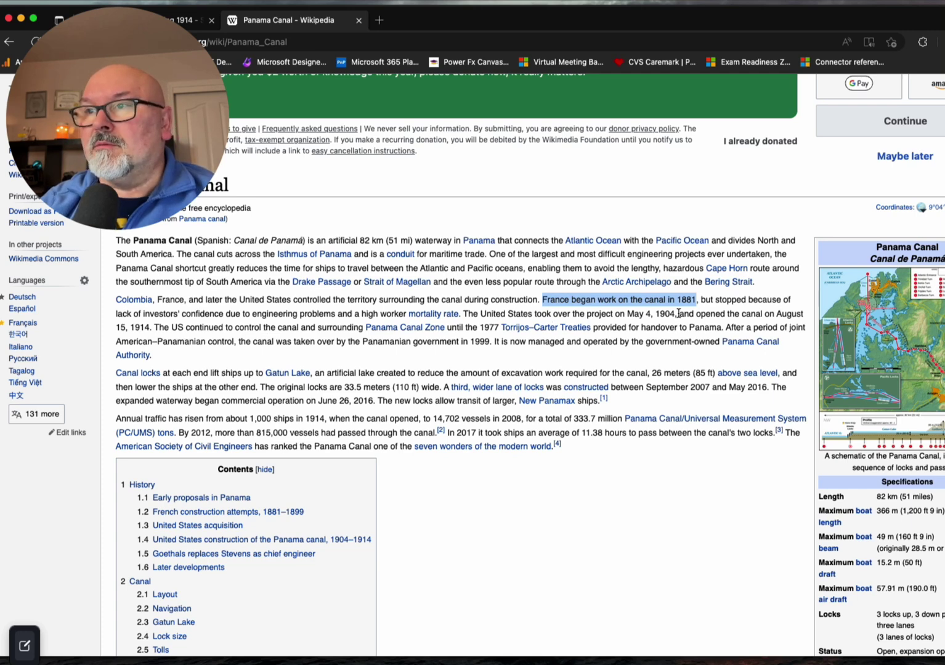
drag(627, 316, 677, 315)
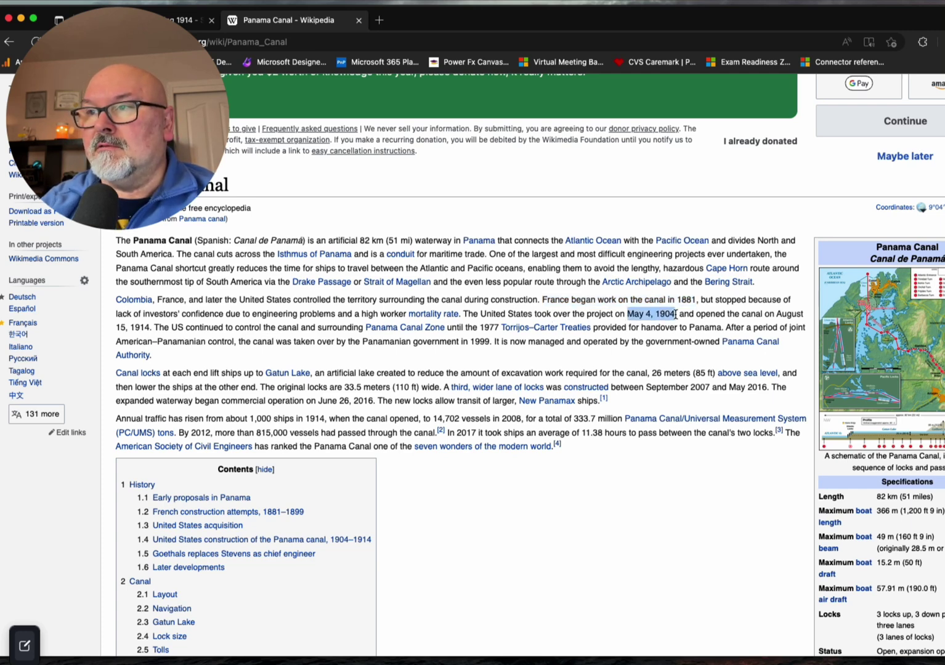
key(super+c)
key(super+Tab)
key(super+v)
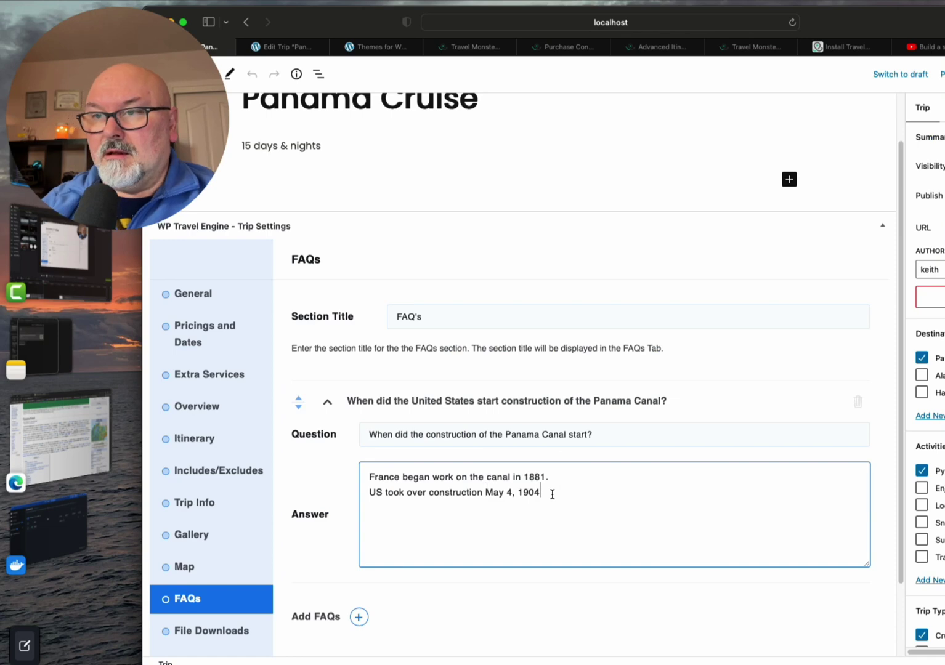
text(Cons)
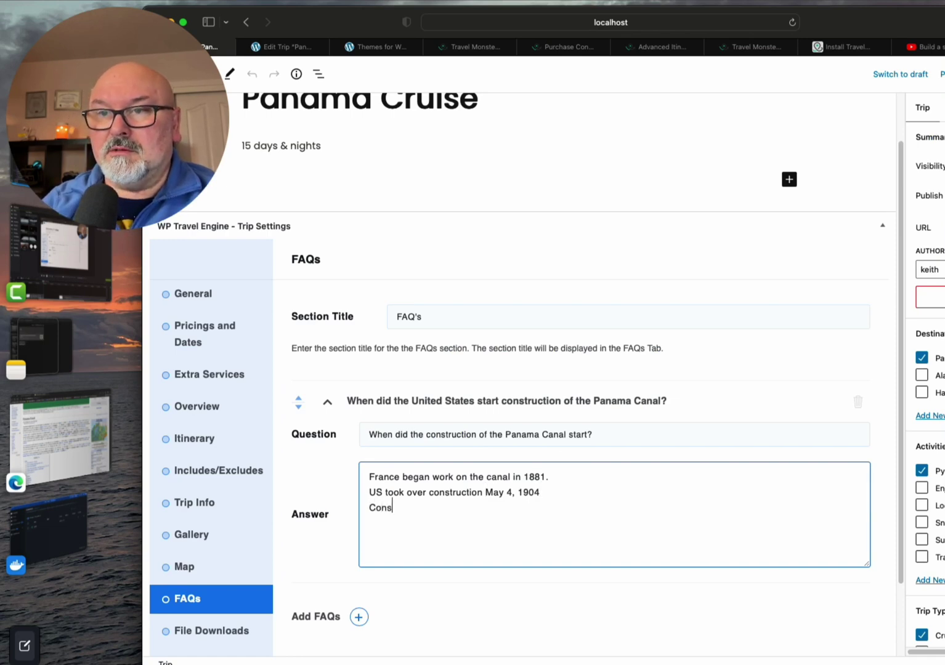
text(truction was in)
- Finish the answer's last line as 'Panama Canal was opened August 15, 1914'
key(super+Tab)
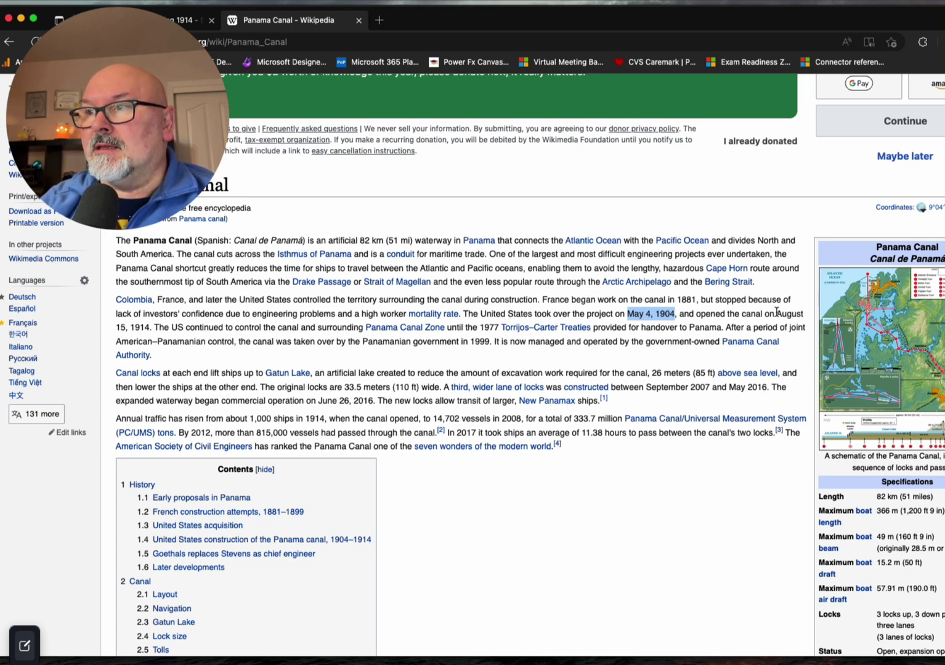
drag(777, 313, 151, 329)
key(super+Tab)
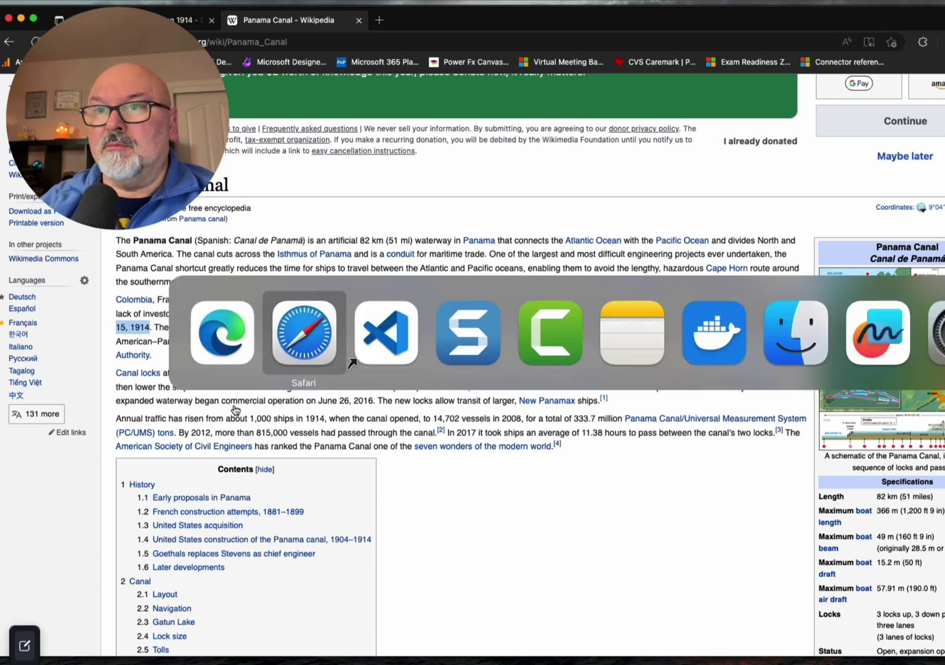
text(compAugust 15, 1914)
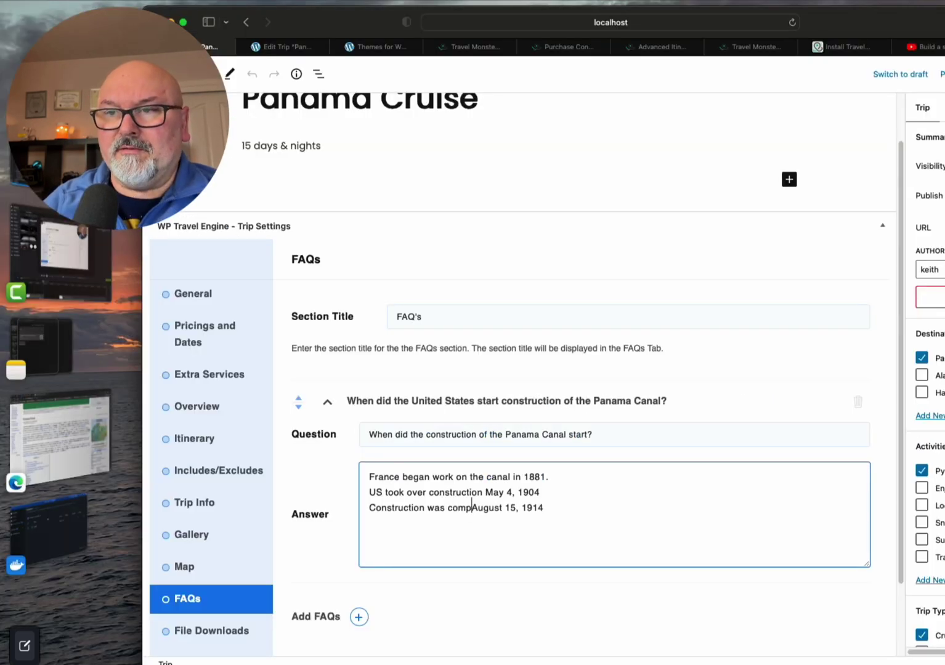
key(BackSpace)
key(BackSpace)
key(BackSpace)
key(BackSpace)
key(BackSpace)
key(BackSpace)
key(BackSpace)
key(BackSpace)
key(BackSpace)
key(BackSpace)
key(BackSpace)
key(BackSpace)
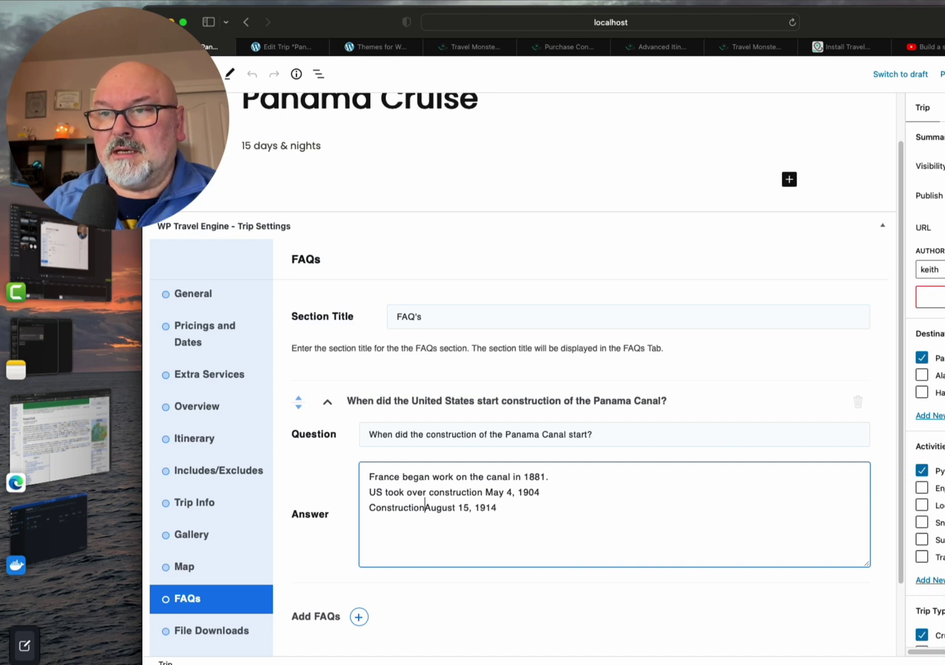
key(BackSpace)
key(BackSpace)
key(BackSpace)
key(BackSpace)
key(BackSpace)
key(BackSpace)
key(BackSpace)
key(BackSpace)
key(BackSpace)
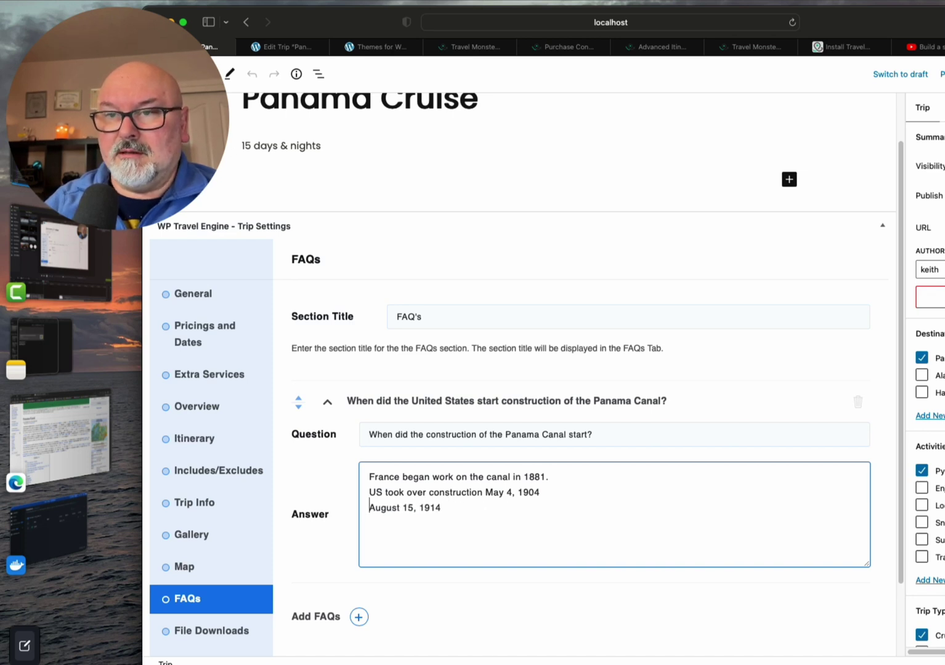
text(P)
text(anama )
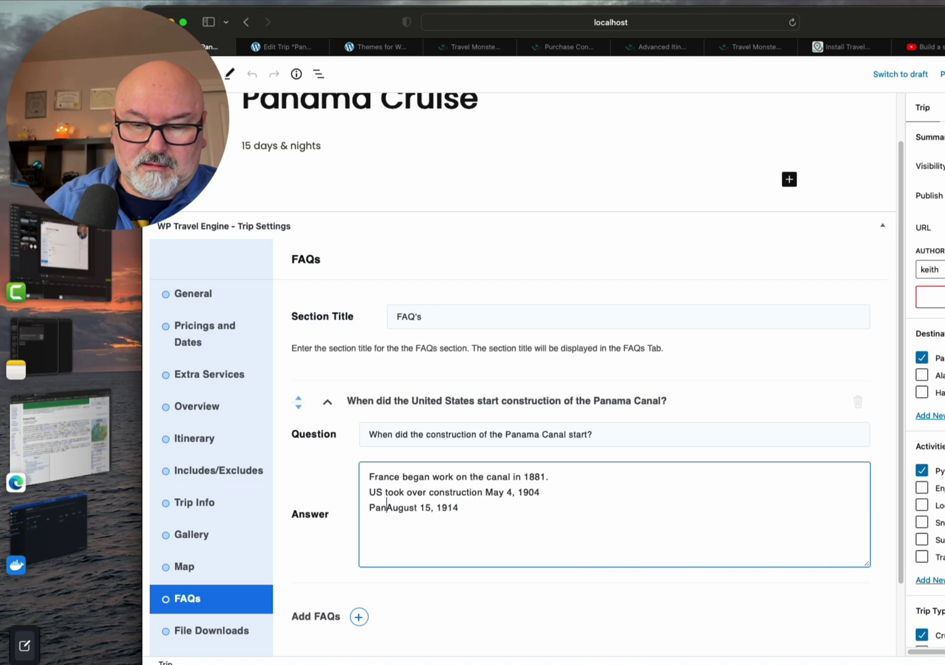
text(Can)
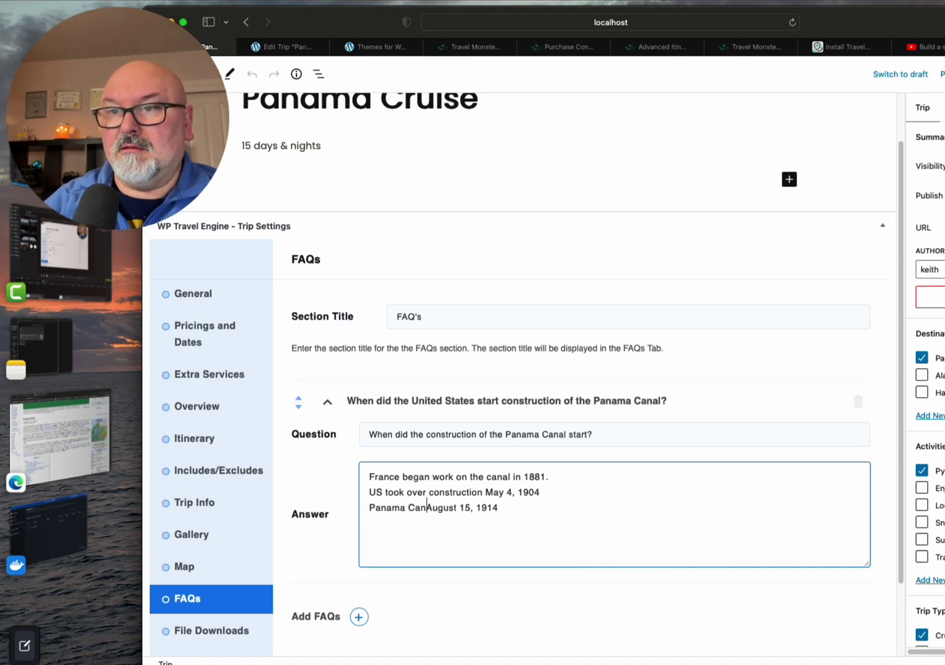
text(al was of)
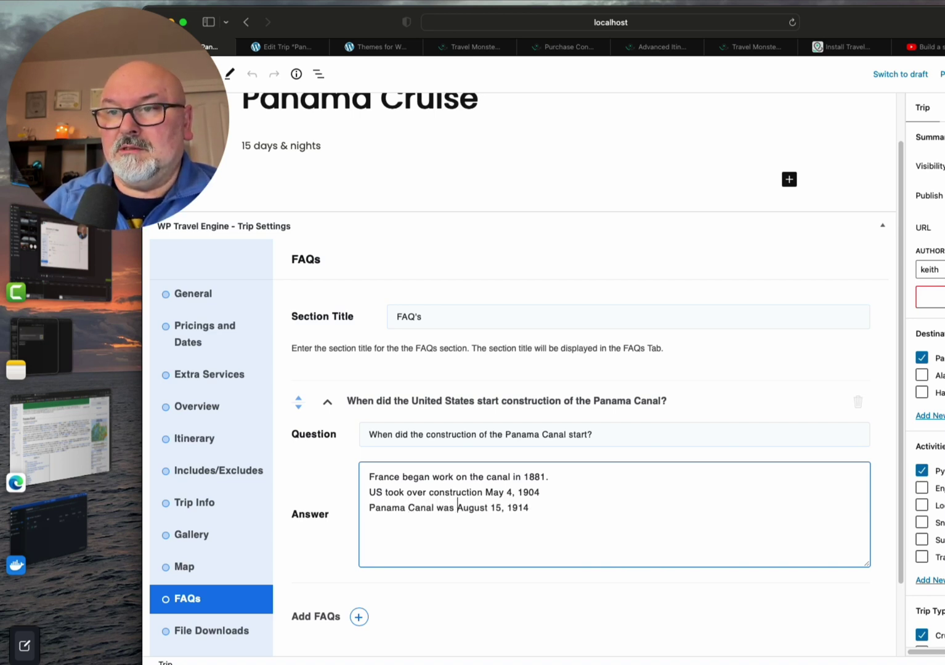
key(BackSpace)
text(o)
key(BackSpace)
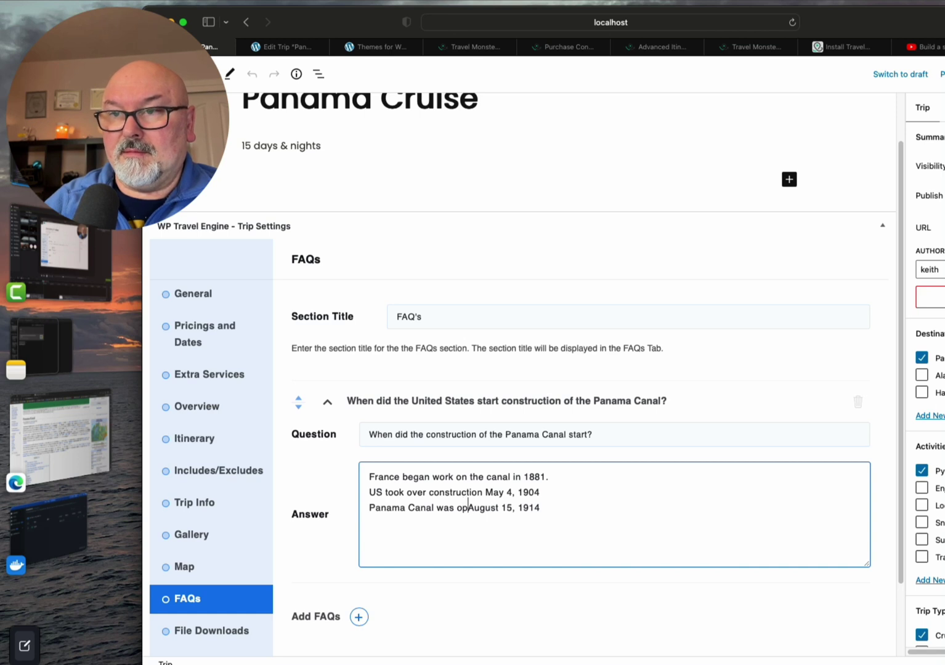
text(pened)
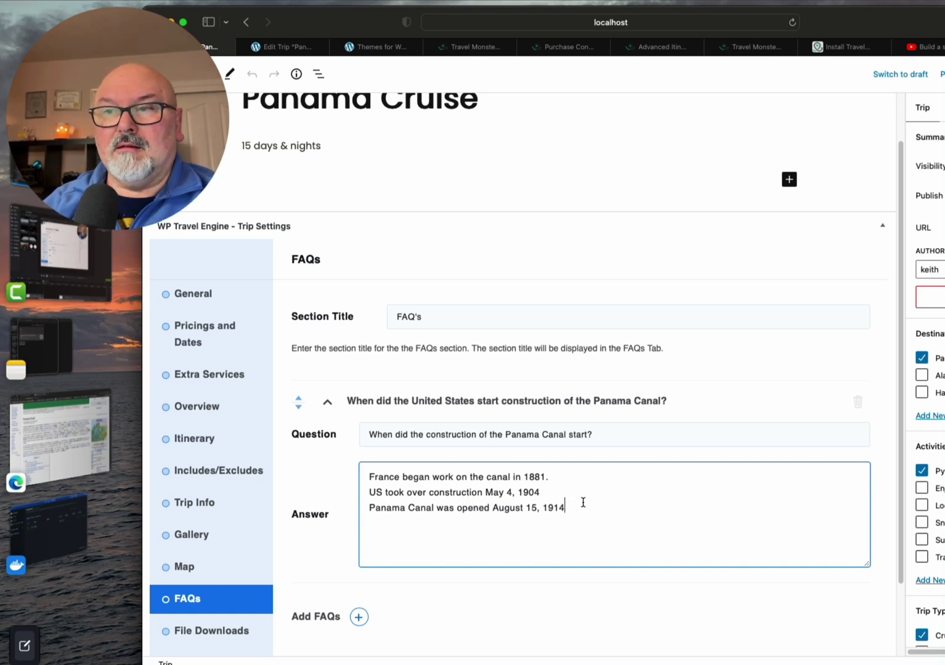
scroll(611, 513, down, 3)
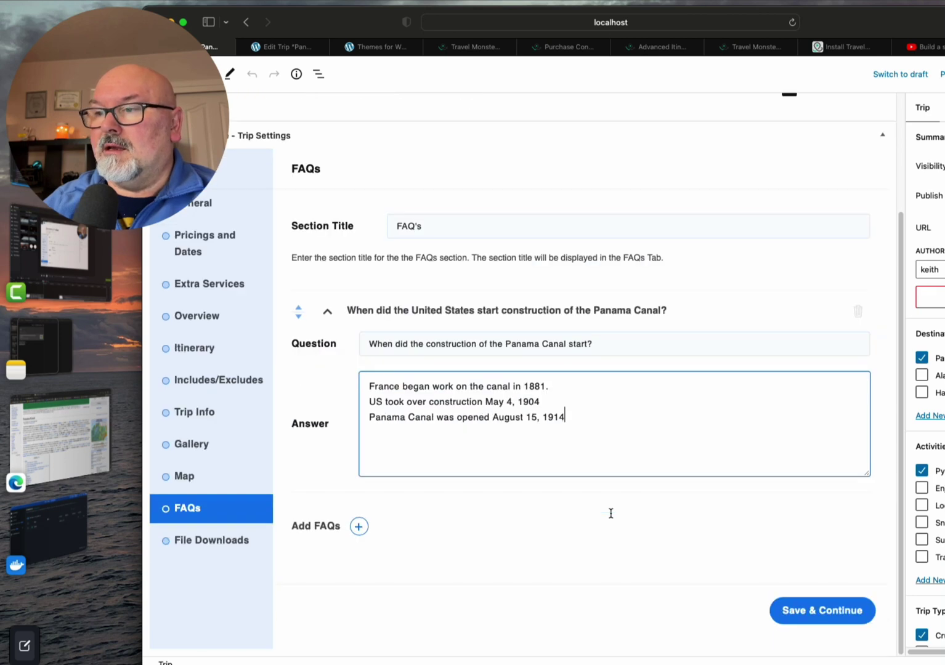
- Save the FAQs and continue past the File Downloads tab
click(794, 611)
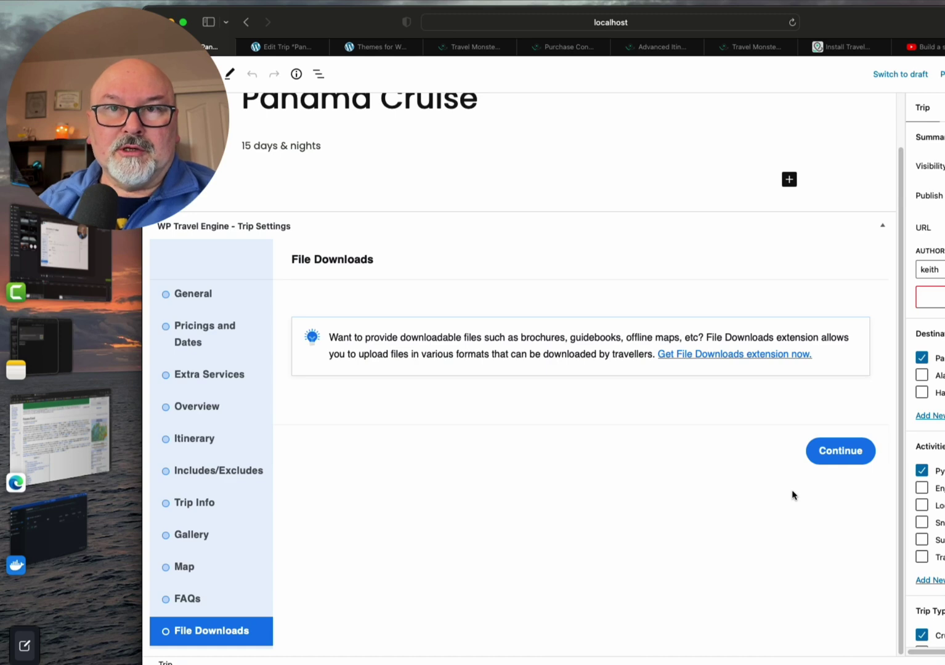
click(864, 463)
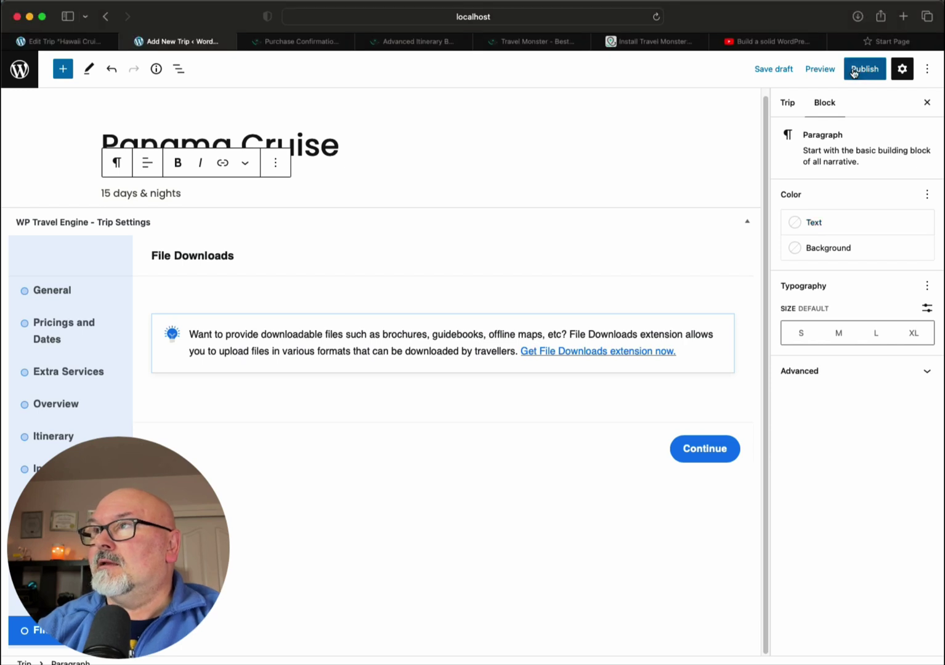
- Publish Panama Cruise and review its live page: 15 days, $2,500/$2,000/$1,500 prices, enquiry form
click(863, 70)
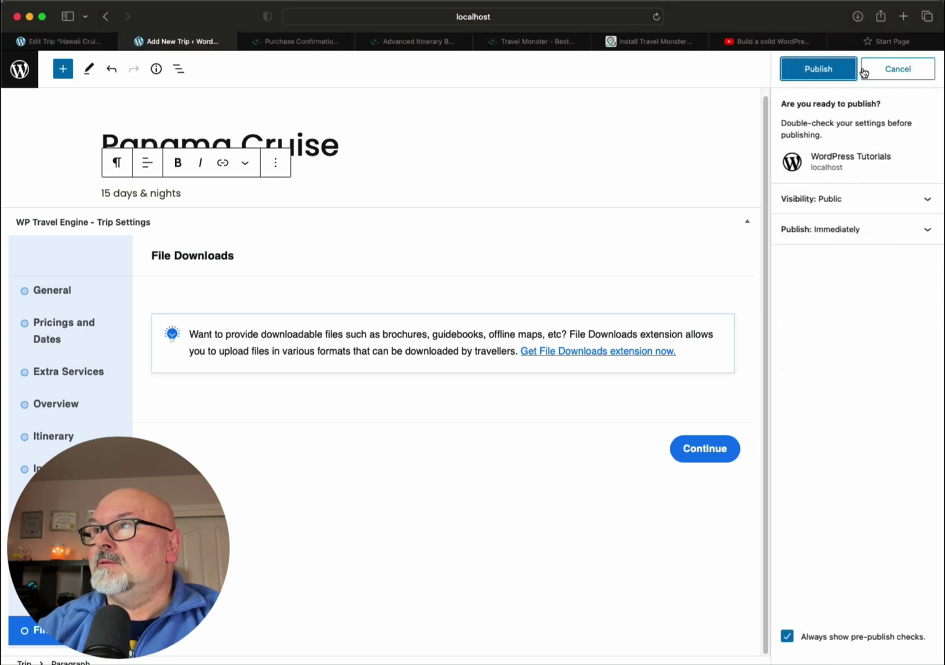
click(851, 70)
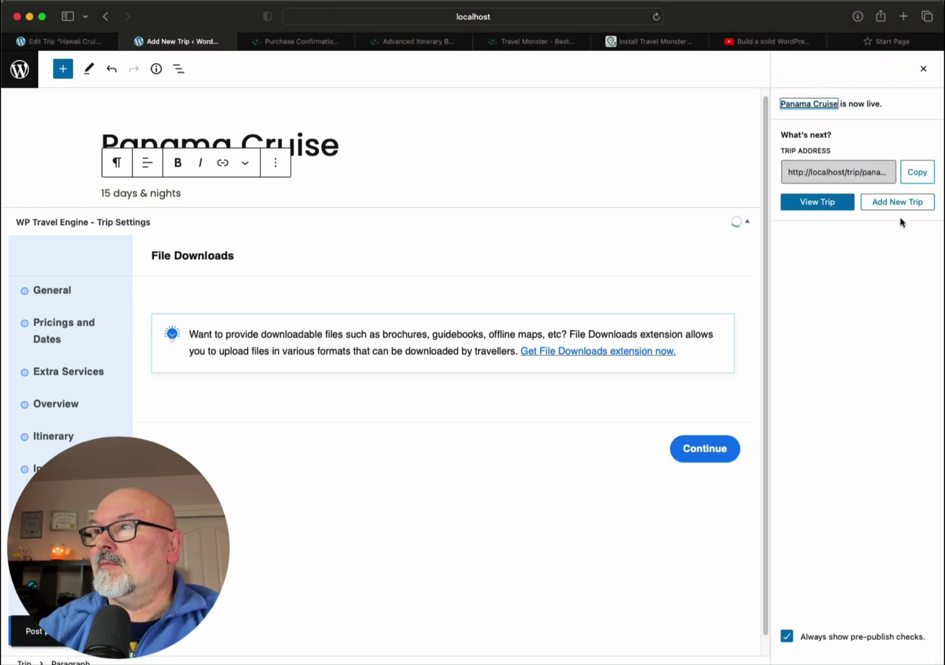
click(818, 204)
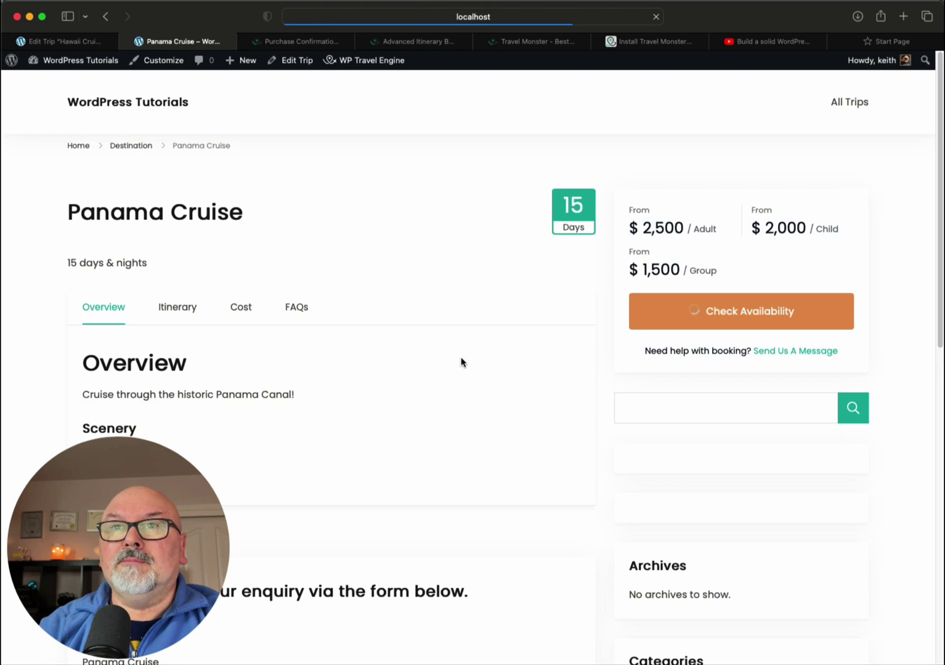
drag(156, 550, 481, 156)
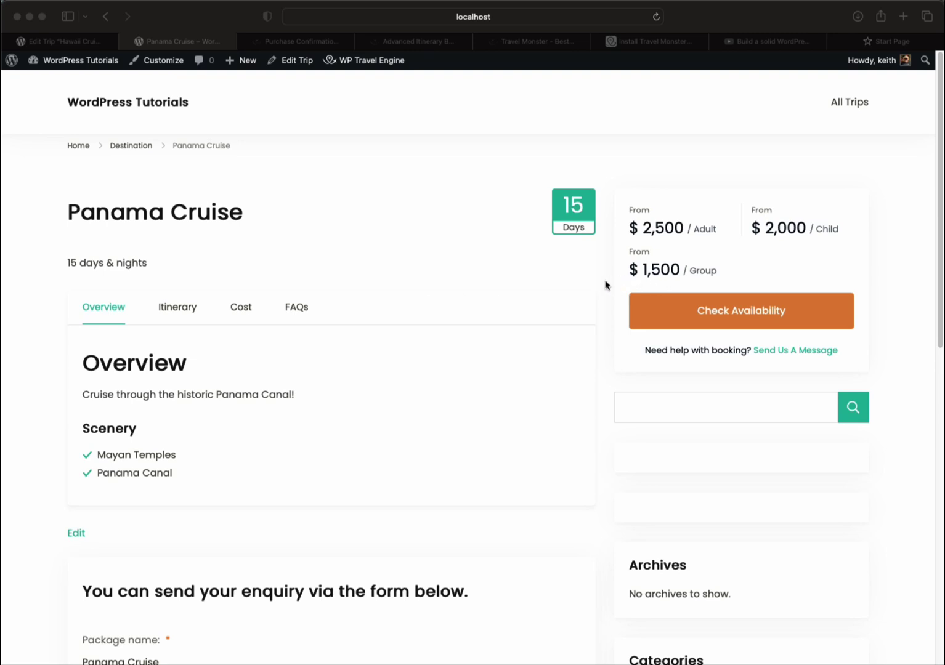
scroll(542, 297, down, 3)
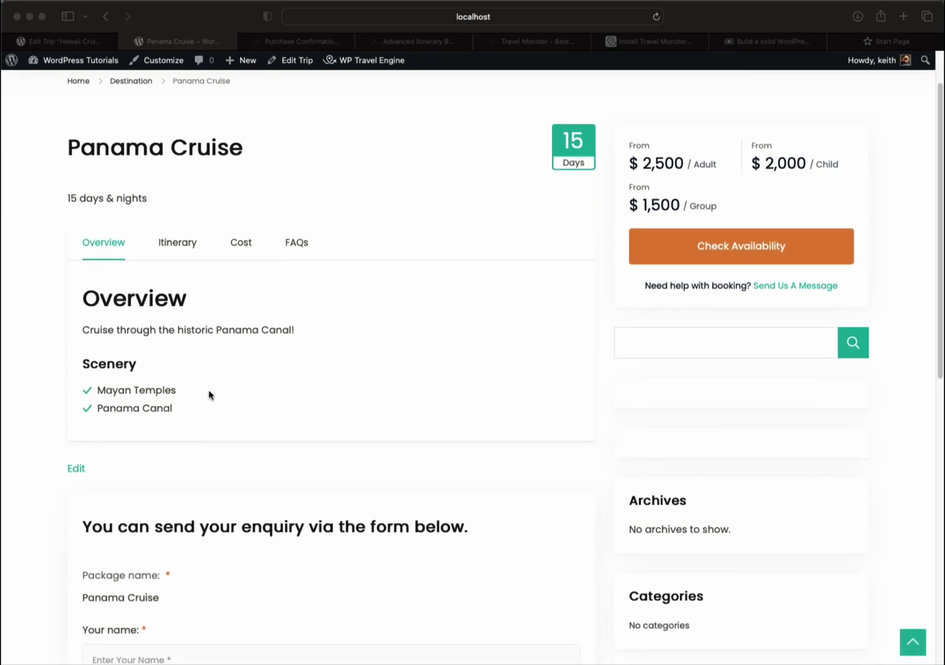
scroll(245, 412, down, 10)
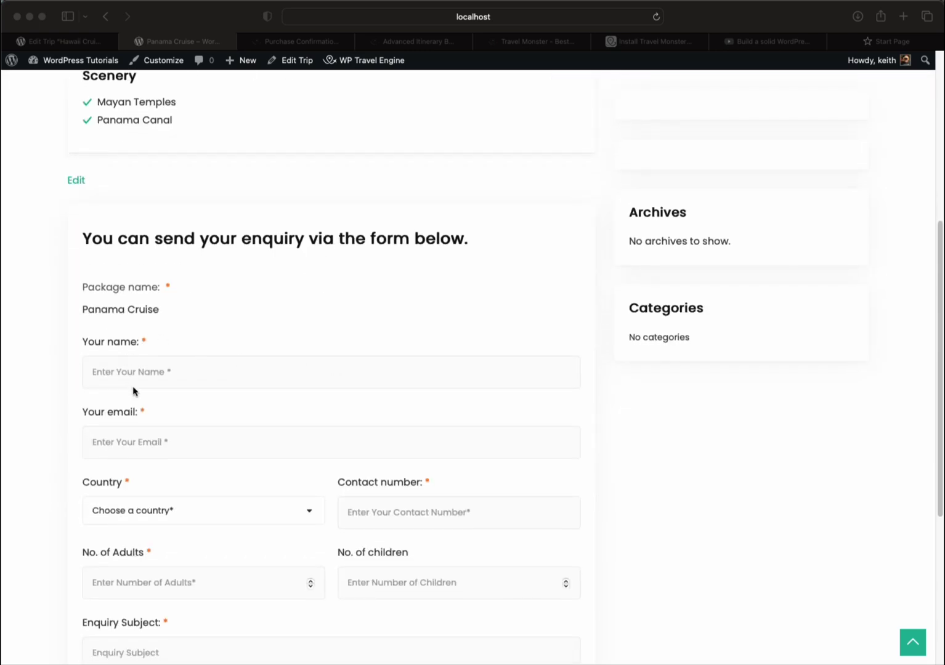
scroll(456, 416, down, 7)
scroll(459, 417, down, 5)
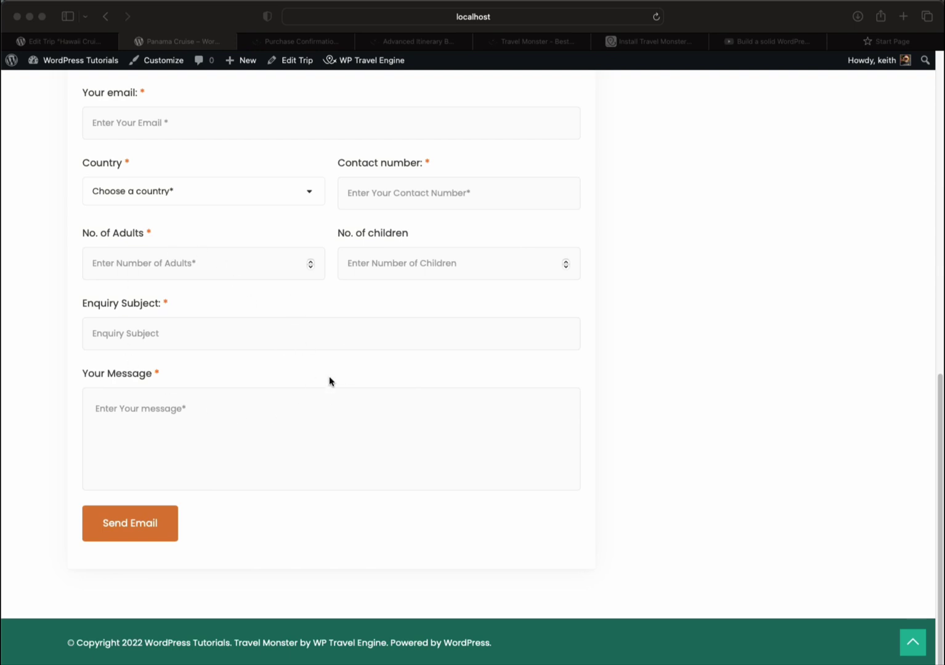
scroll(340, 390, up, 9)
scroll(342, 393, up, 14)
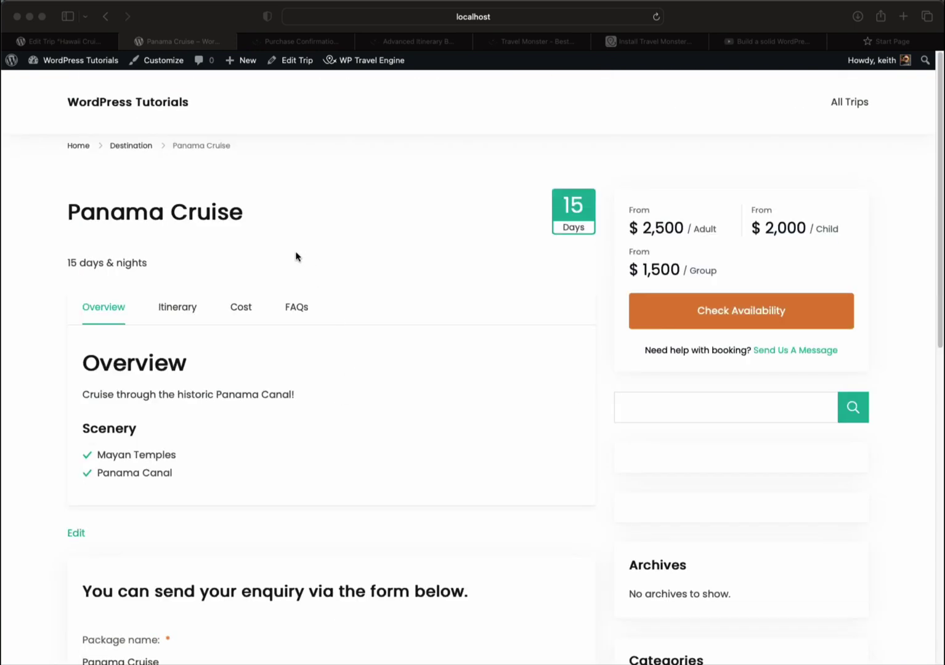
- Browse the Trips archive showing Panama Cruise at 15 Days and $2,500 above Alaska Cruise
click(842, 103)
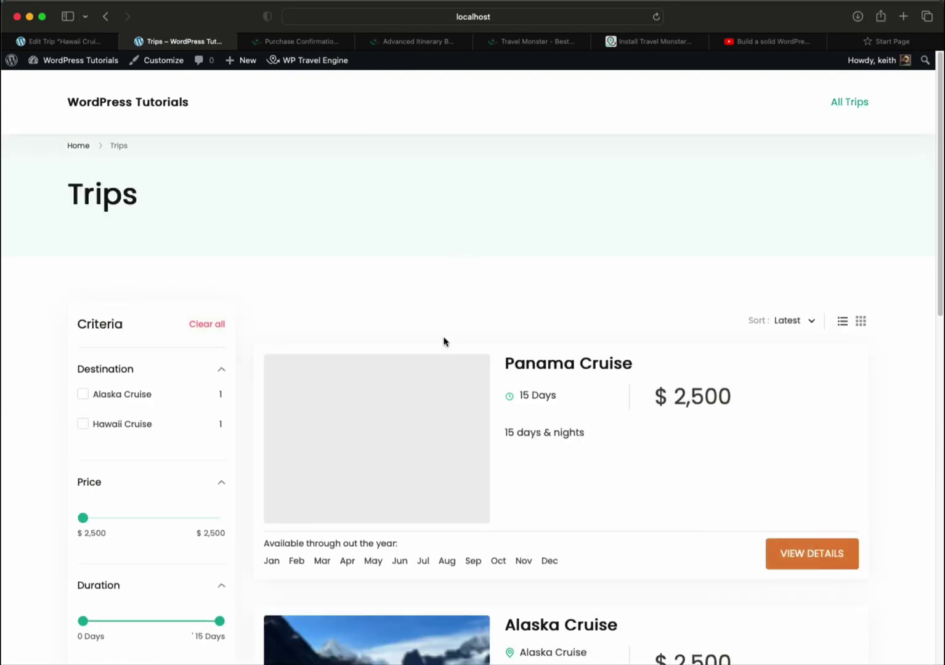
scroll(729, 454, down, 5)
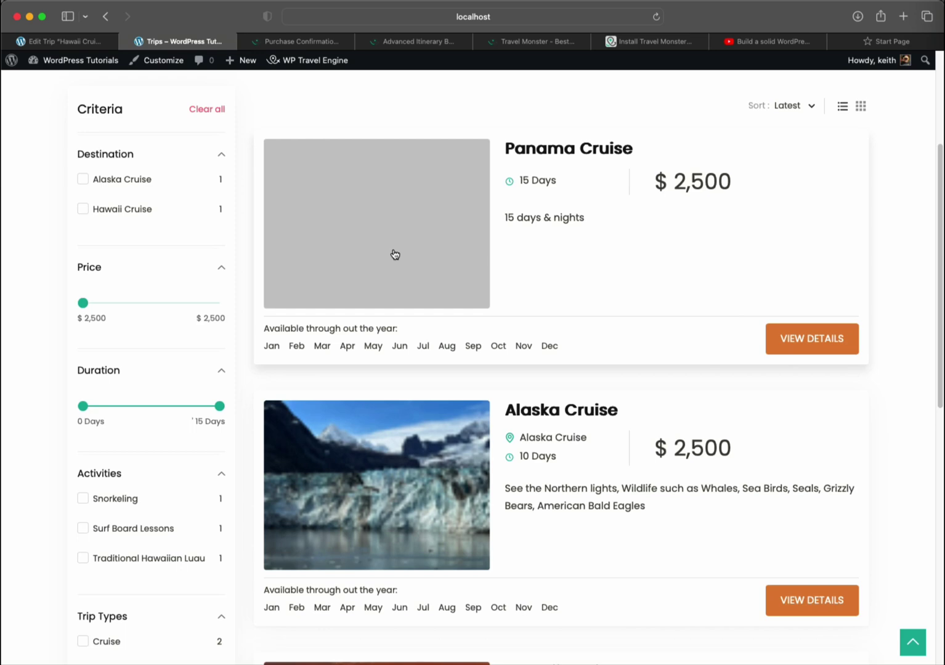
scroll(412, 369, down, 6)
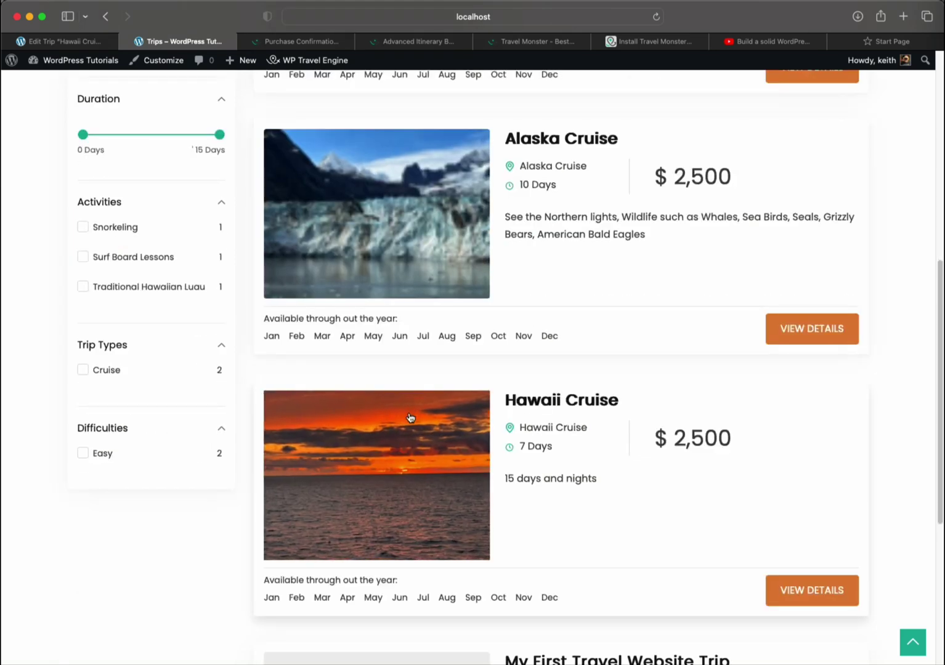
scroll(411, 417, up, 8)
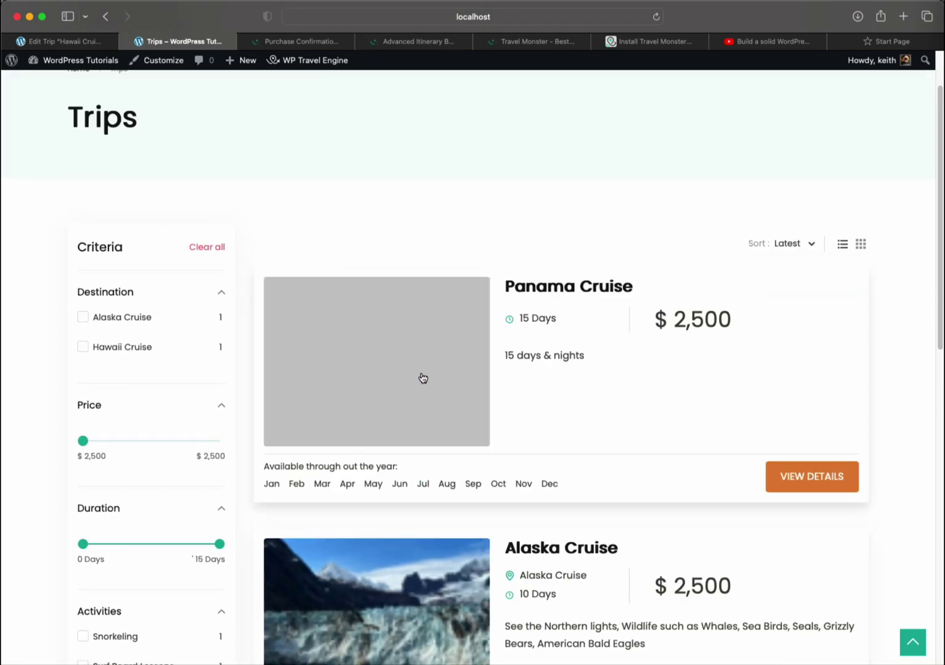
scroll(671, 281, up, 1)
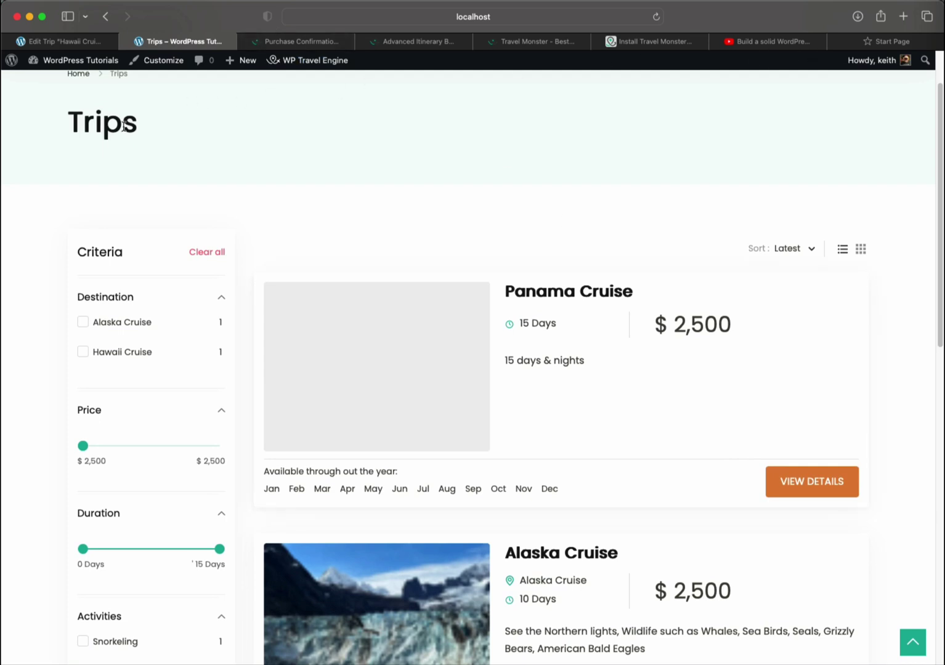
- Open Panama Cruise for editing and tick the Panama Cruise destination, Pyramid Tour activity and Cruise type
click(543, 292)
click(293, 61)
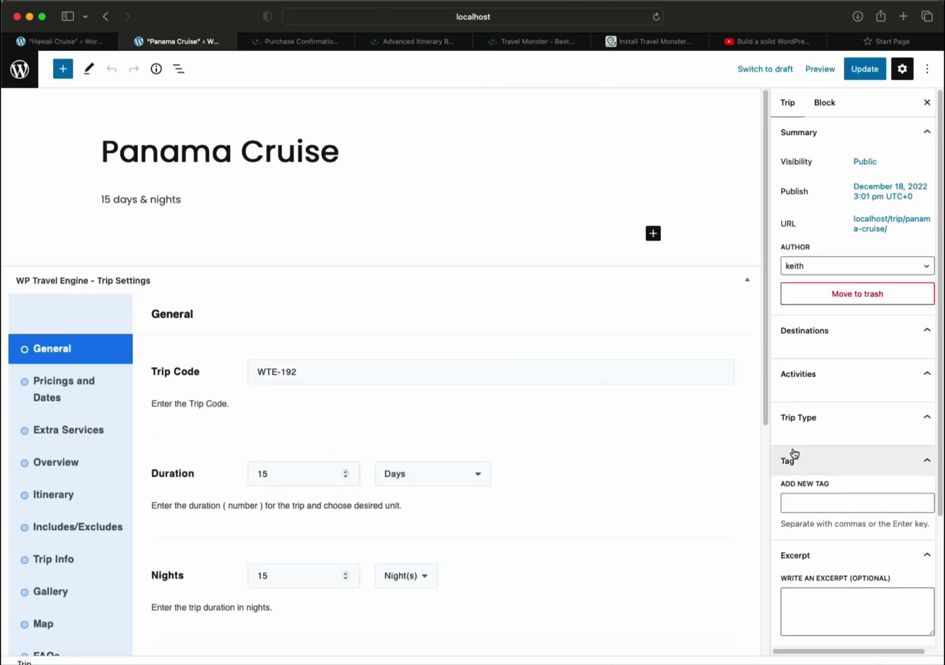
scroll(825, 487, down, 6)
scroll(825, 487, up, 8)
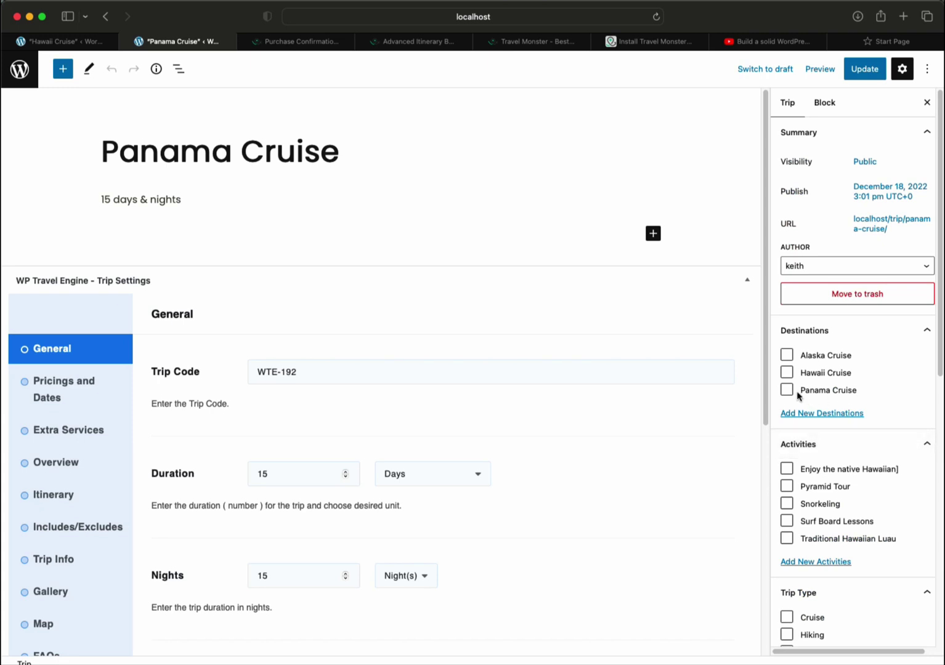
click(787, 391)
scroll(853, 439, down, 1)
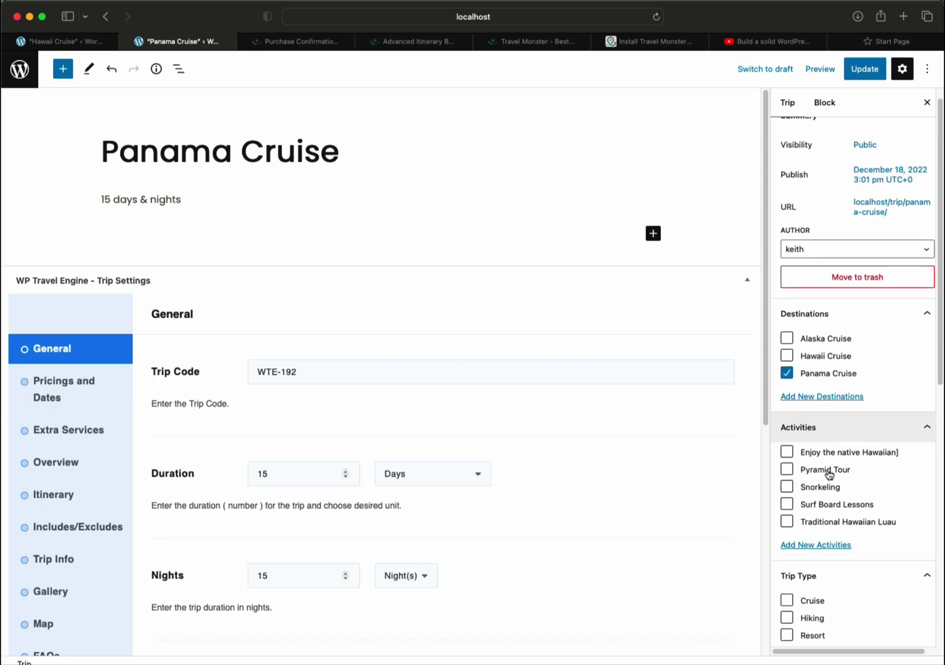
click(788, 471)
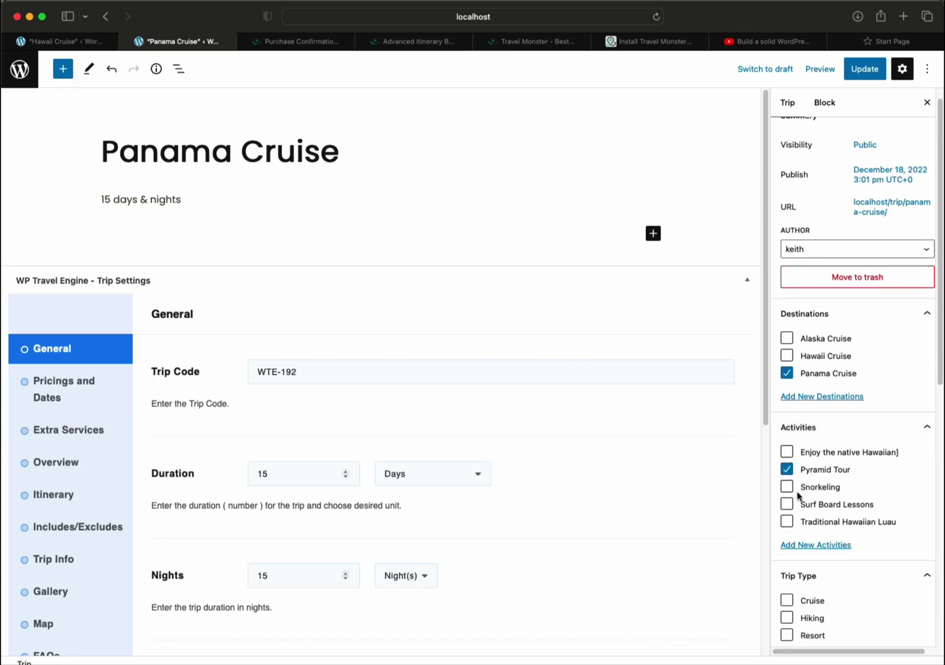
scroll(833, 502, down, 5)
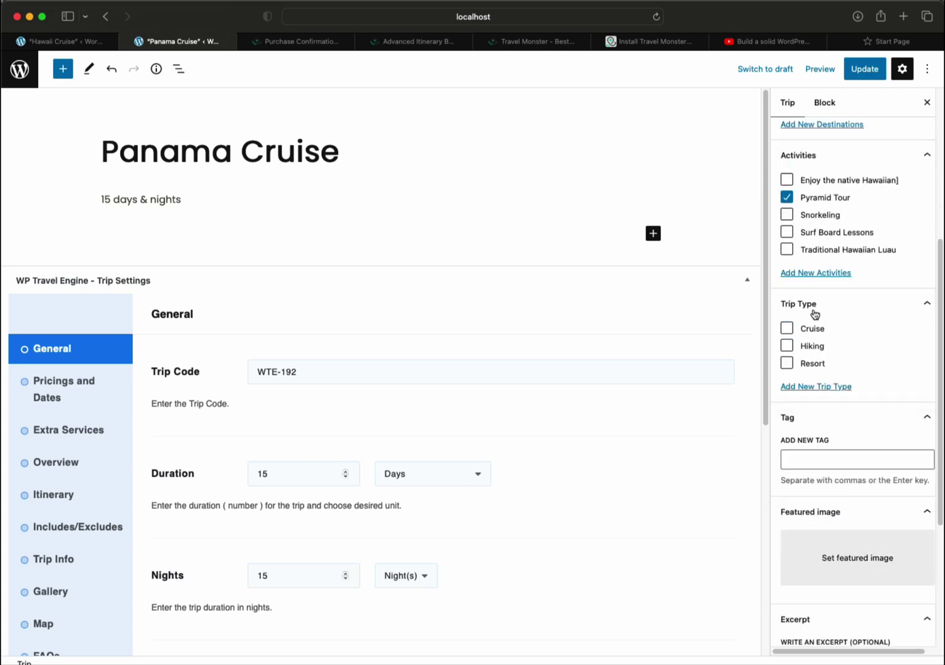
click(786, 327)
scroll(846, 404, down, 4)
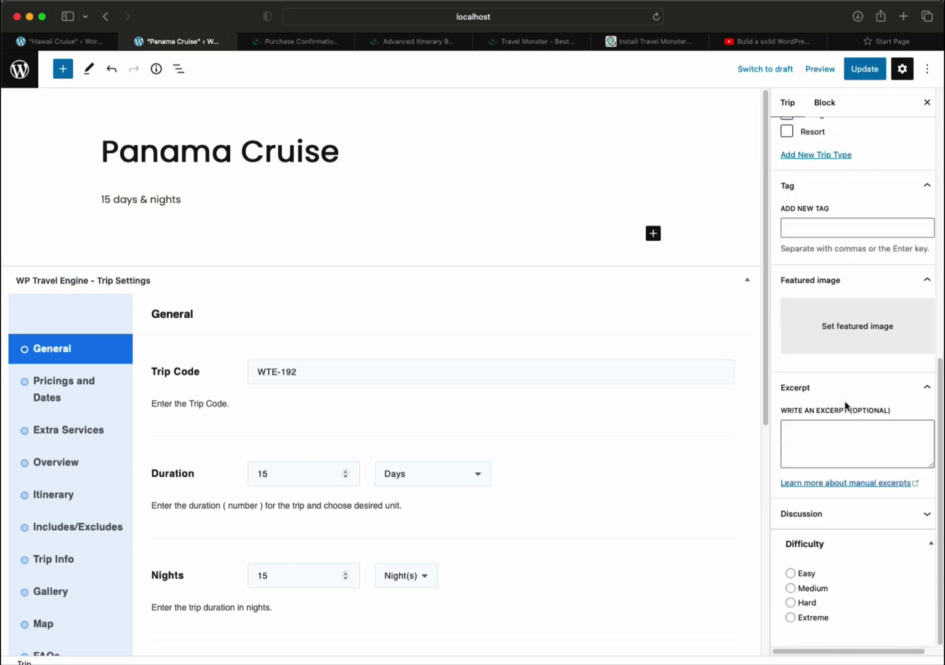
- Set the ocean sunset photo as the featured image and choose Easy difficulty
click(858, 327)
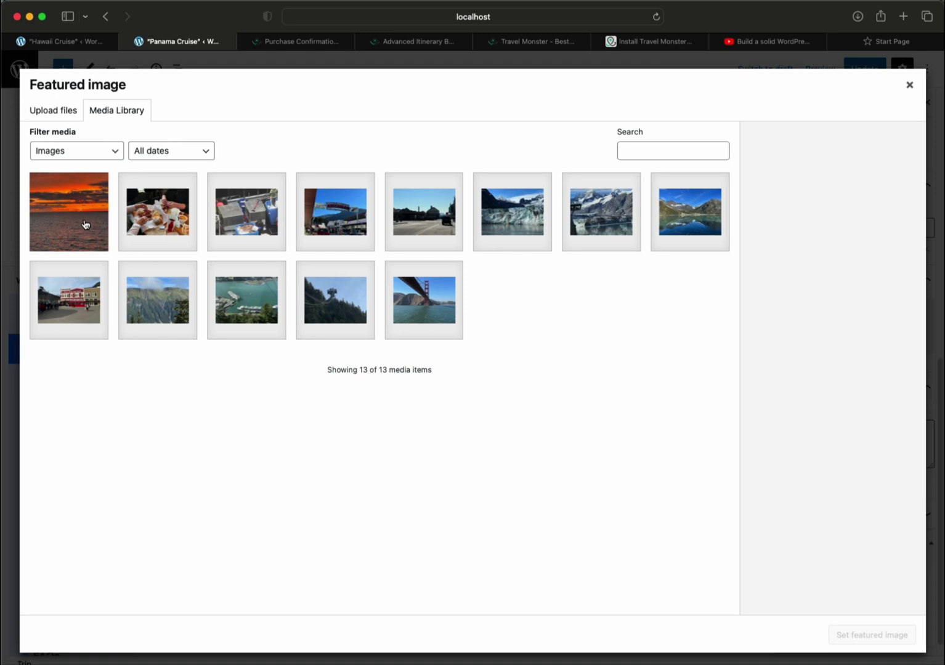
click(80, 221)
click(896, 638)
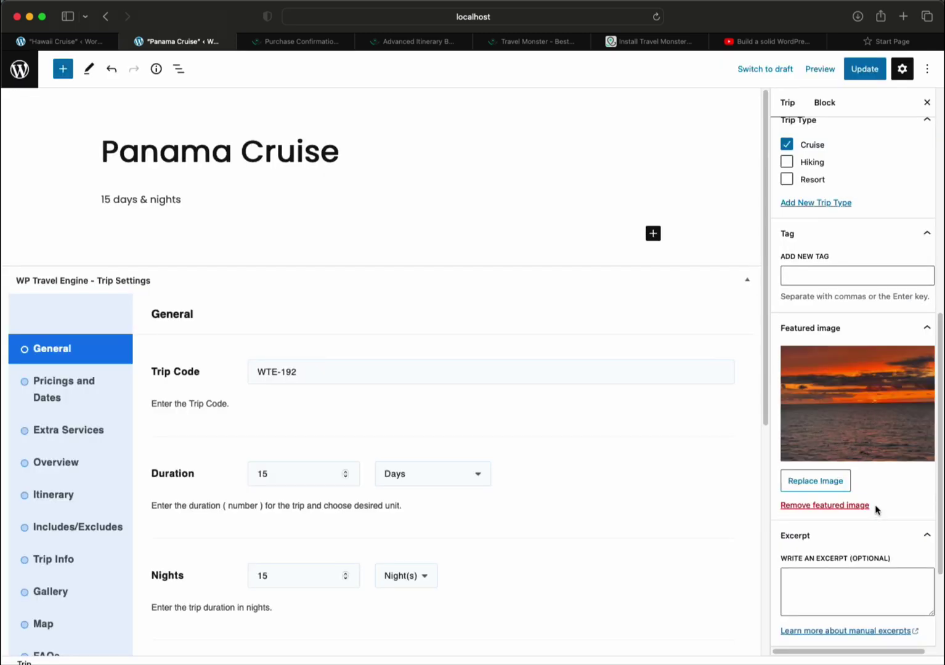
scroll(876, 510, down, 5)
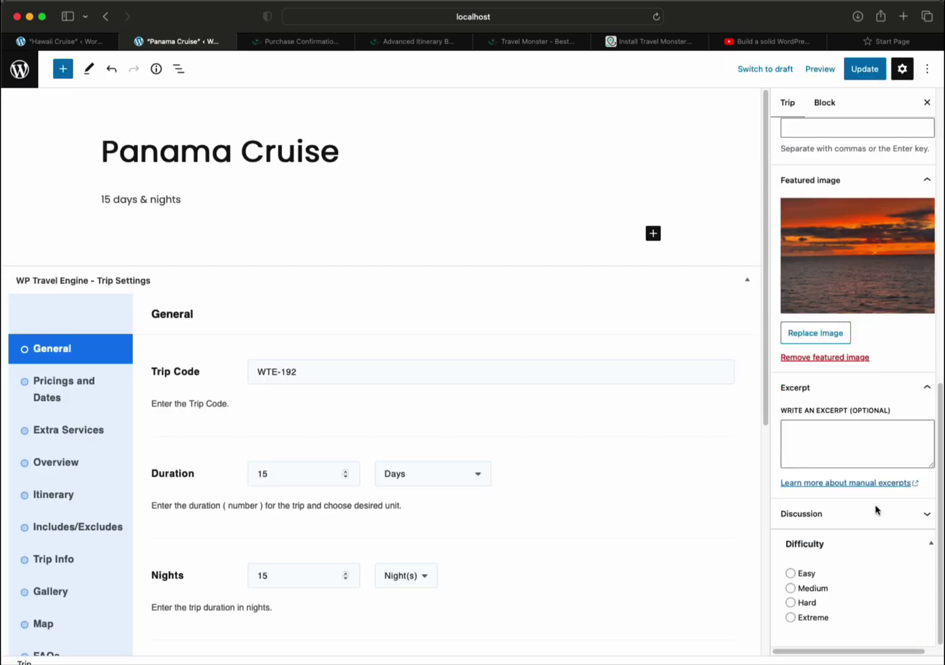
click(791, 575)
- Update the Panama Cruise trip and preview it on the live site in a new tab
click(861, 72)
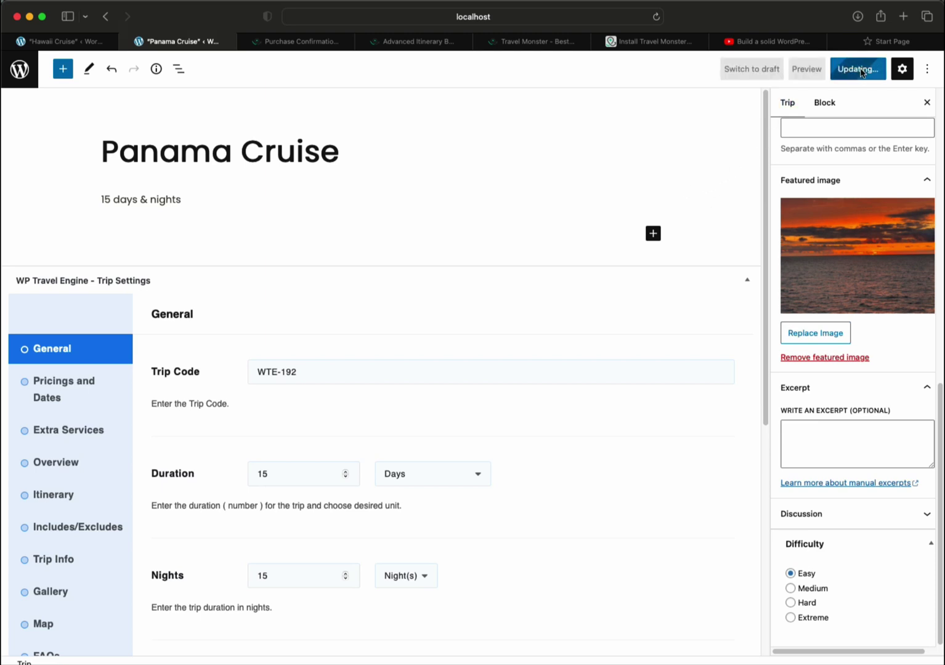
click(803, 71)
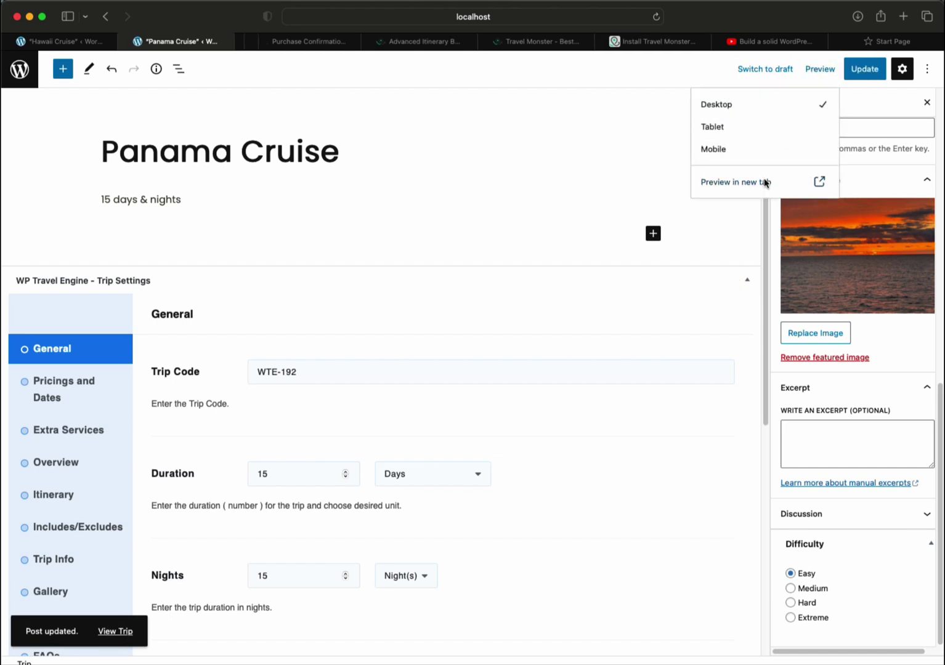
click(800, 184)
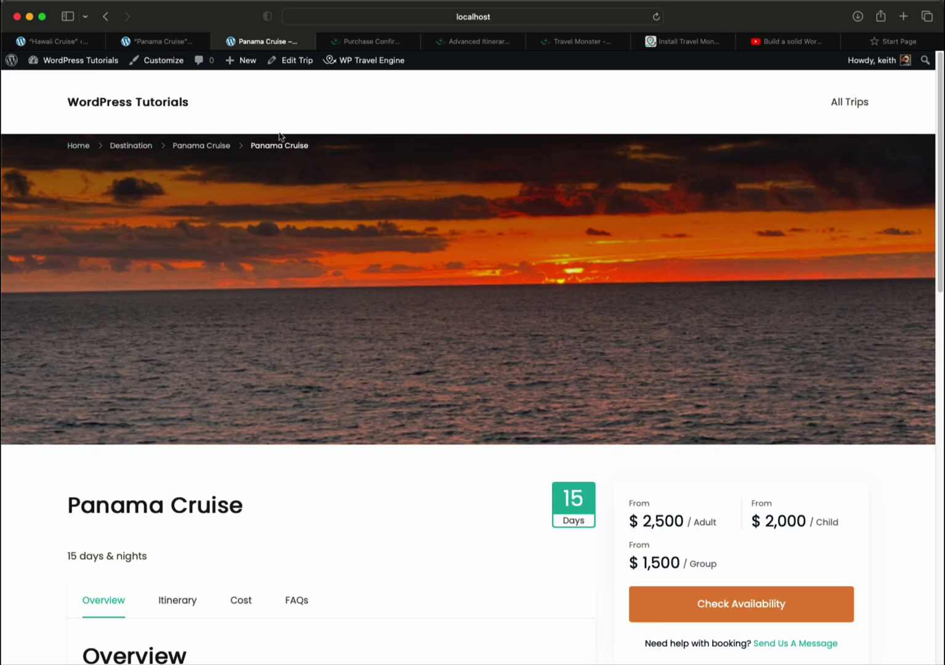
- Check Panama Cruise on the site's All Trips listing, then return to the admin Dashboard
click(851, 103)
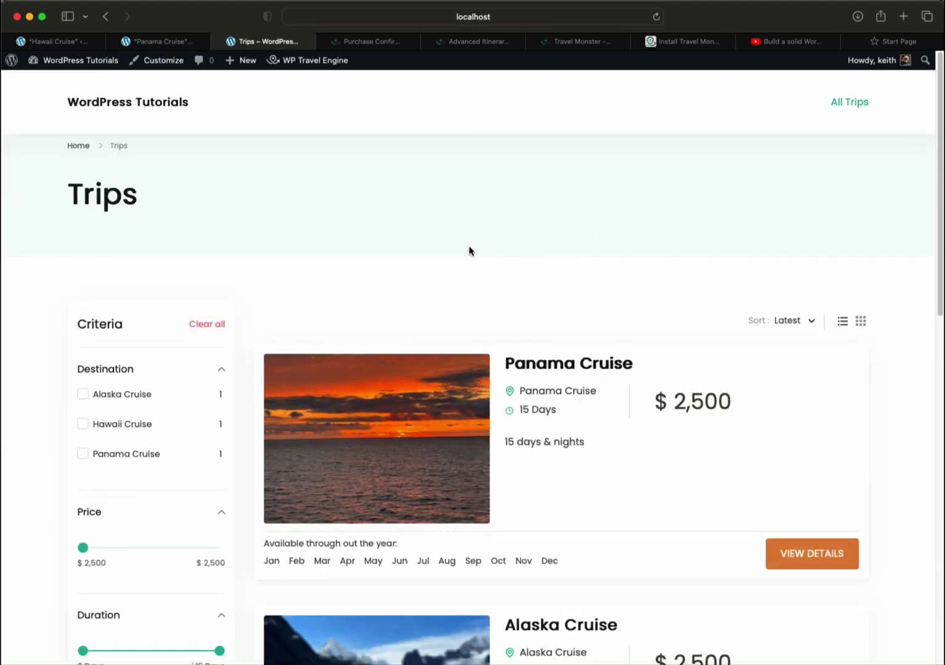
mouse_move(49, 62)
click(47, 84)
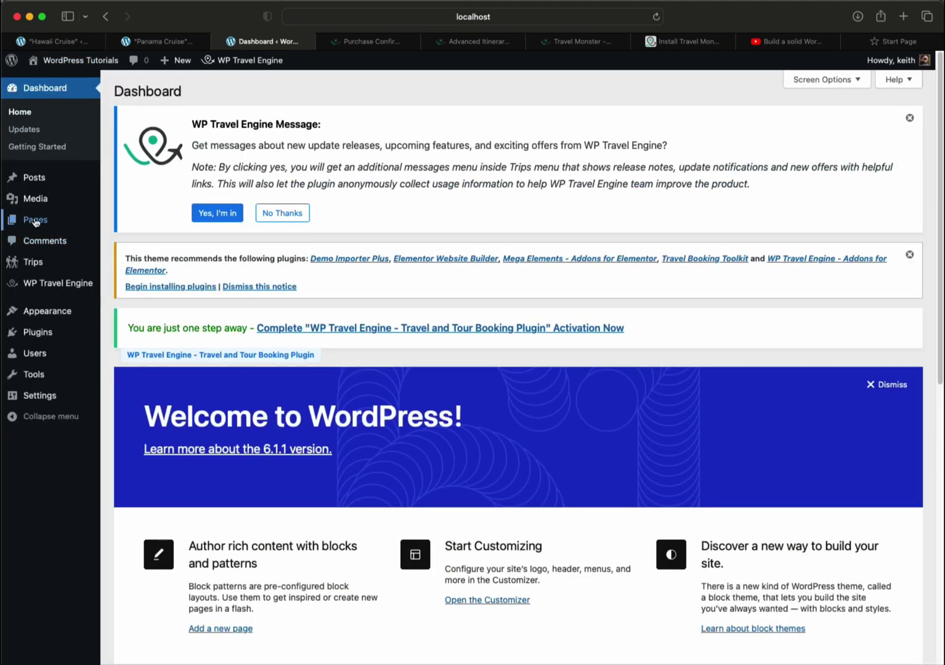
- Look over the Destinations terms, then bring up the Activities page with its five existing activities
mouse_move(35, 266)
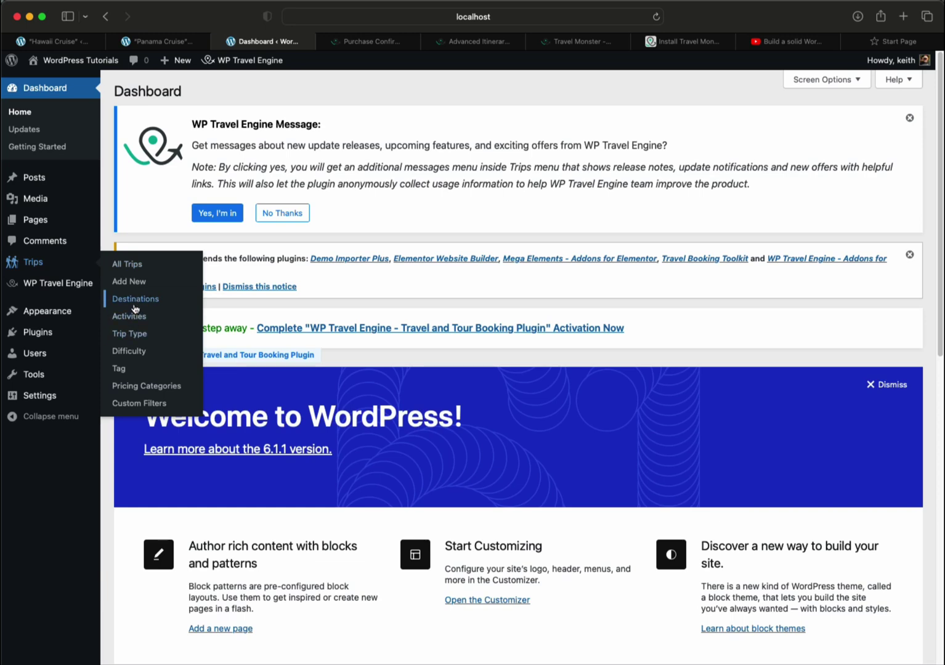
click(176, 304)
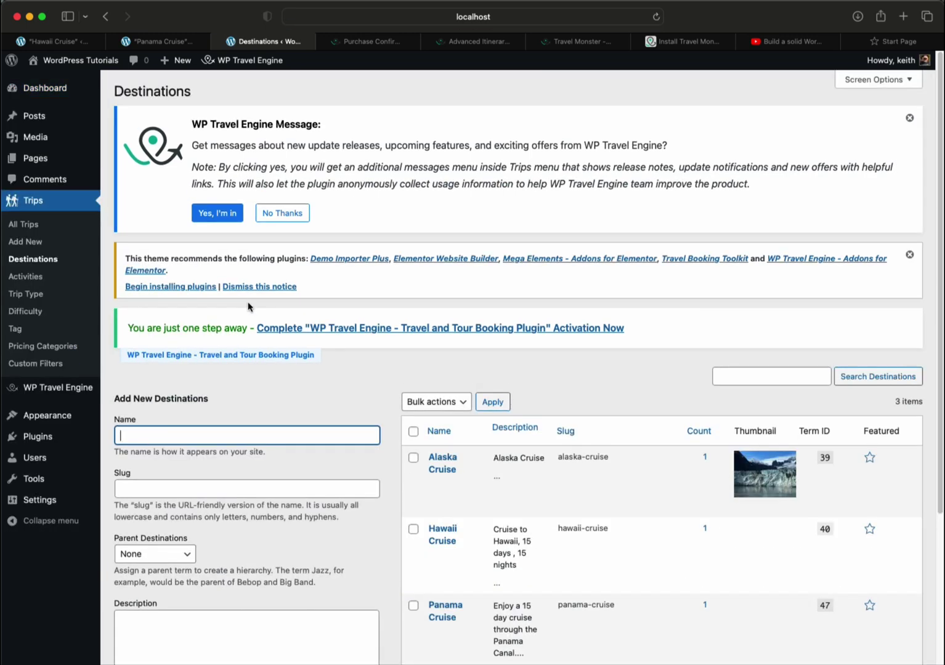
scroll(482, 281, down, 5)
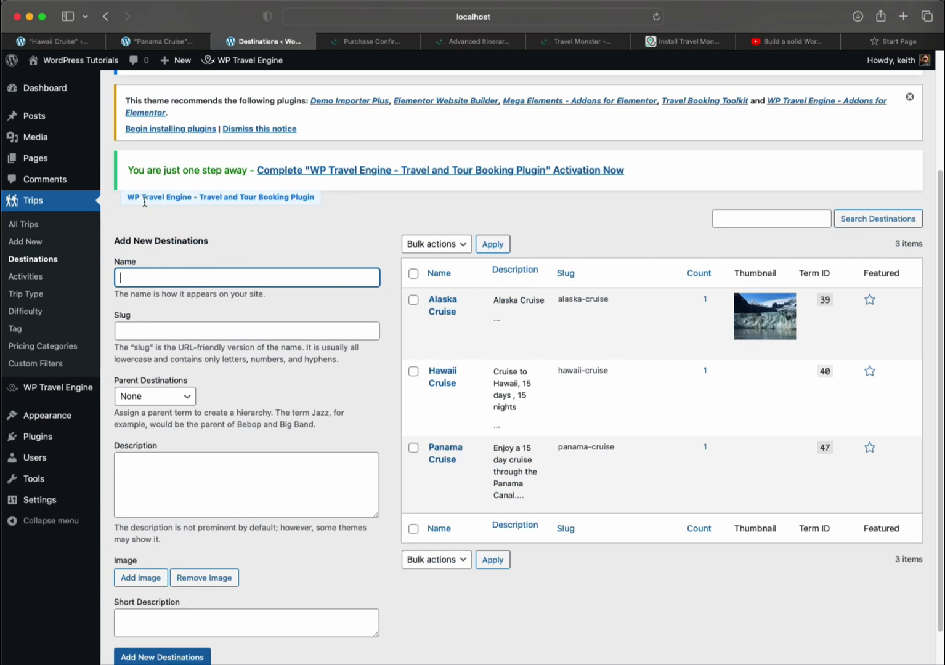
click(28, 277)
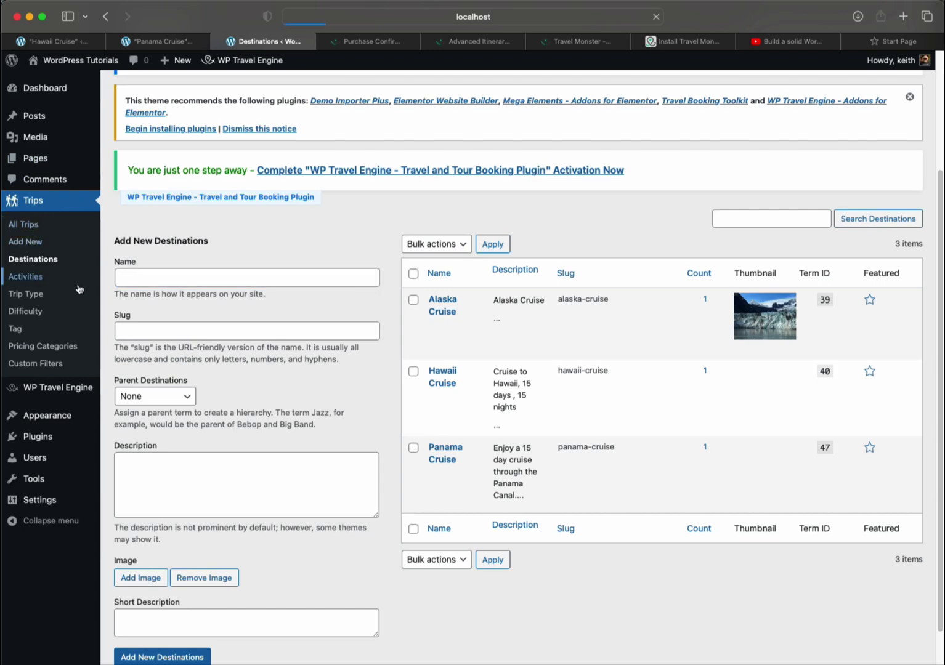
scroll(374, 336, down, 4)
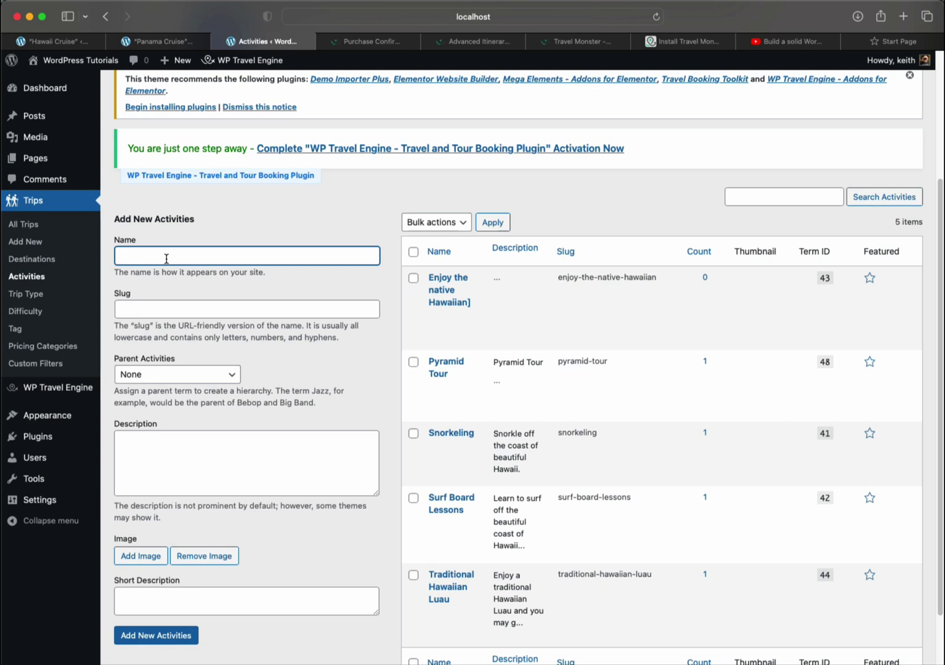
- Enter the new activity's name and copy it into a lowercase, hyphenated slug
text(Channel Locks)
drag(122, 255, 232, 256)
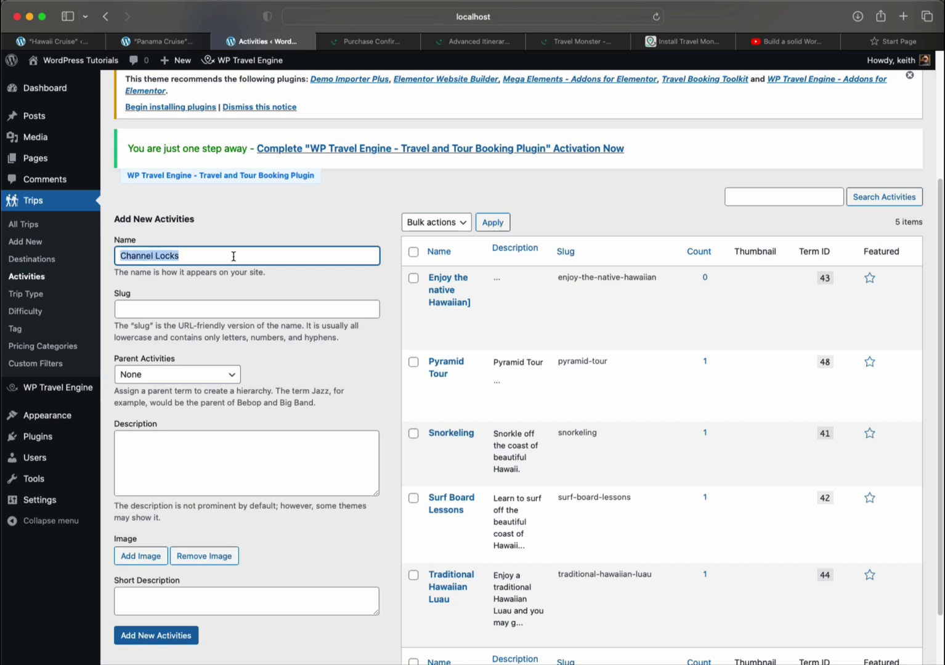
text(Local Quisine)
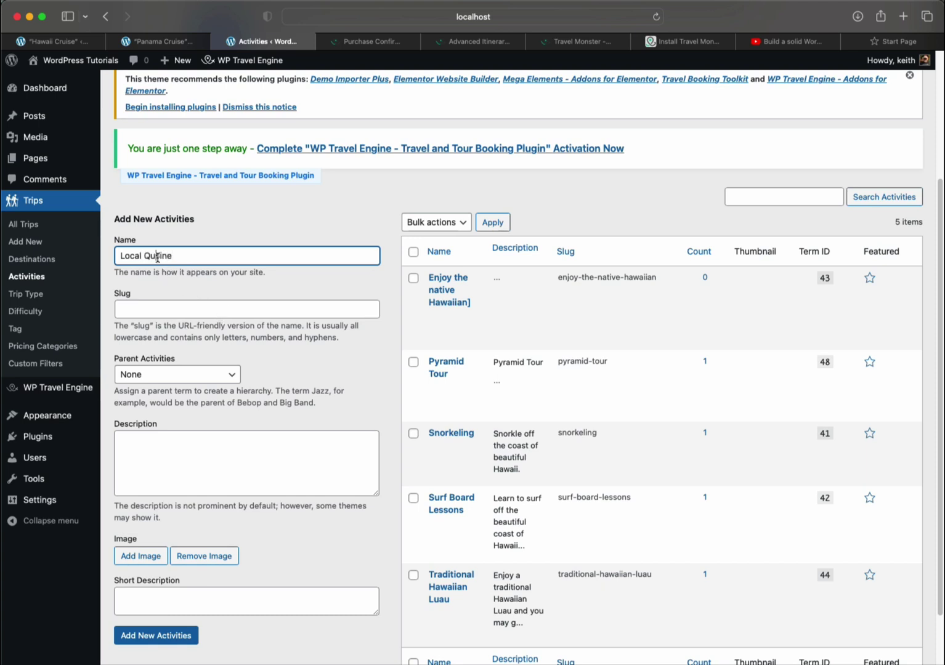
text(i)
drag(179, 250, 79, 253)
key(super+c)
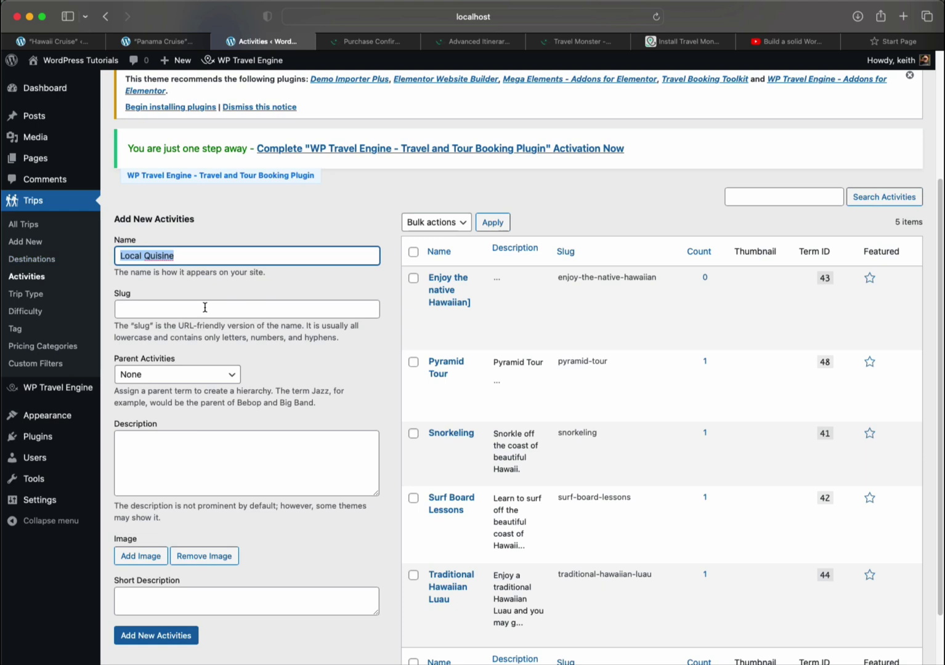
click(210, 309)
key(super+v)
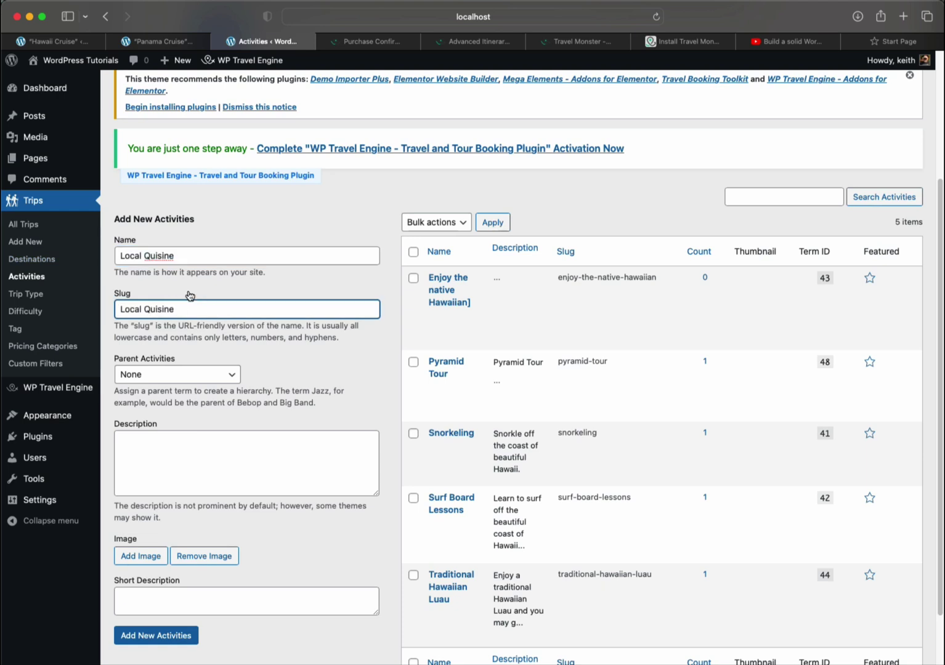
key(BackSpace)
key(BackSpace)
text(-q)
click(121, 310)
key(BackSpace)
text(l)
- Start the description 'Enjoy the local cuisine', correcting 'quisine' via the spelling suggestion
scroll(171, 373, down, 3)
click(143, 381)
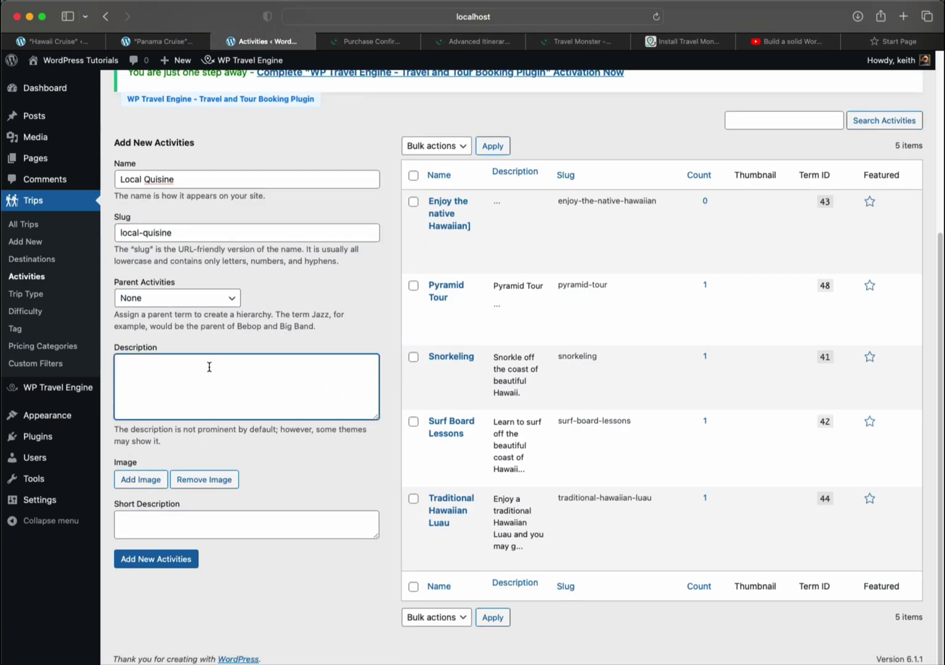
text(Enj)
key(BackSpace)
key(BackSpace)
text(njo)
text(y the local quisine)
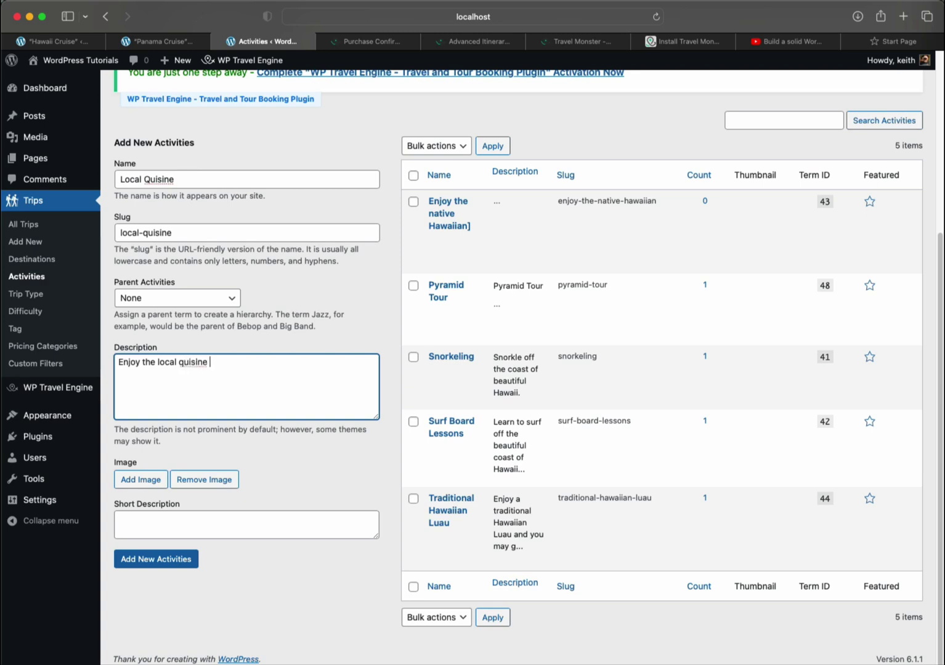
double_click(184, 364)
right_click(185, 364)
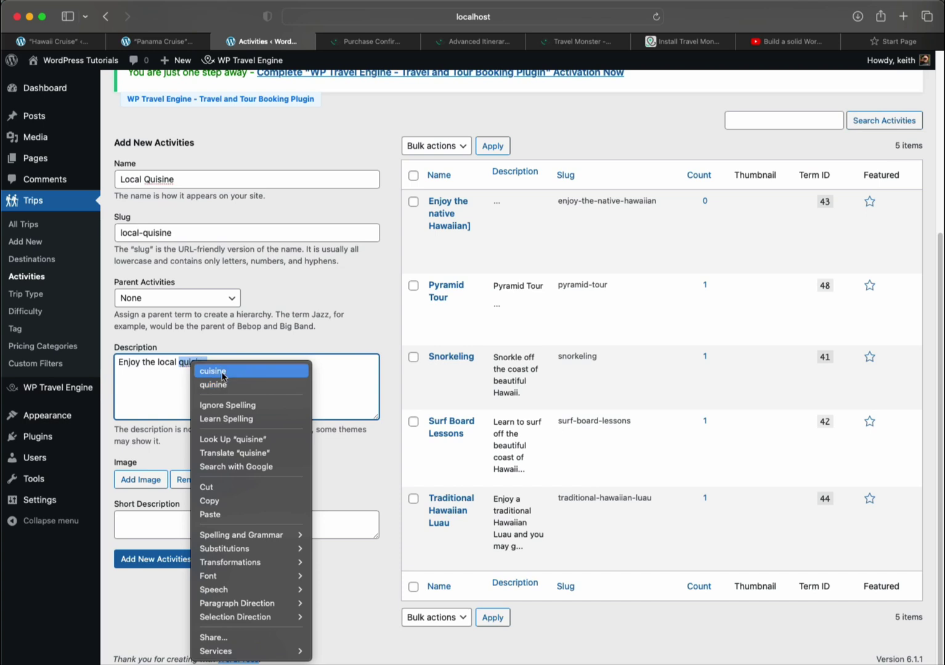
click(222, 371)
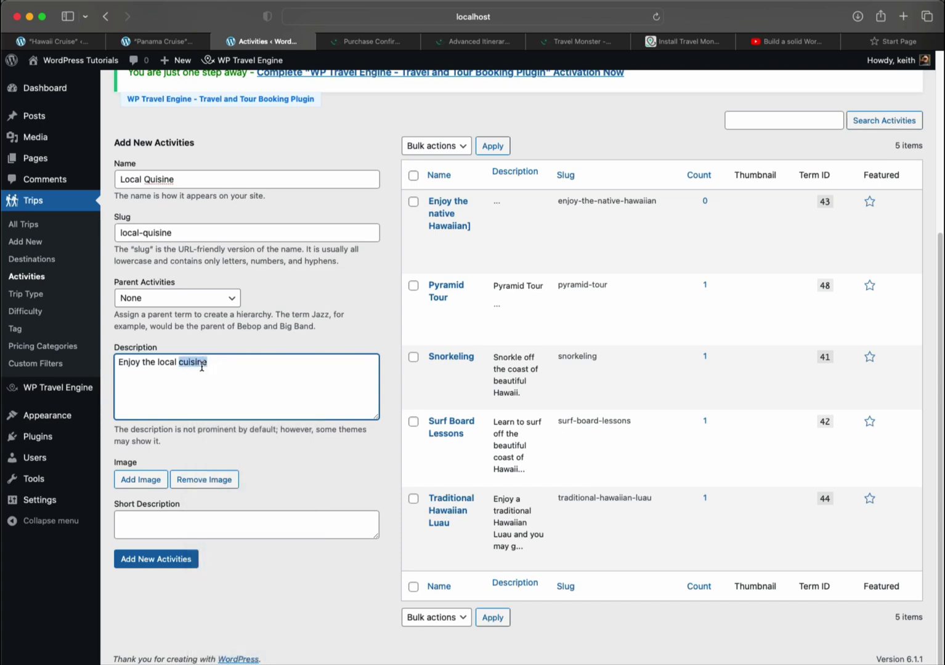
- Fix the q to c in the slug and name, giving local-cuisine and Local Cuisine
click(148, 232)
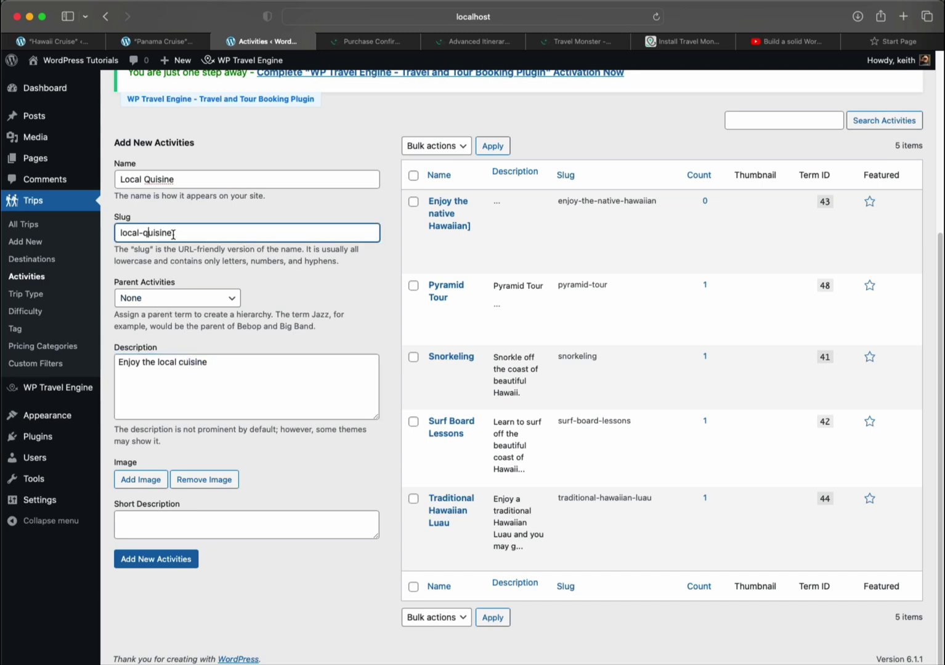
key(BackSpace)
text(c)
click(149, 180)
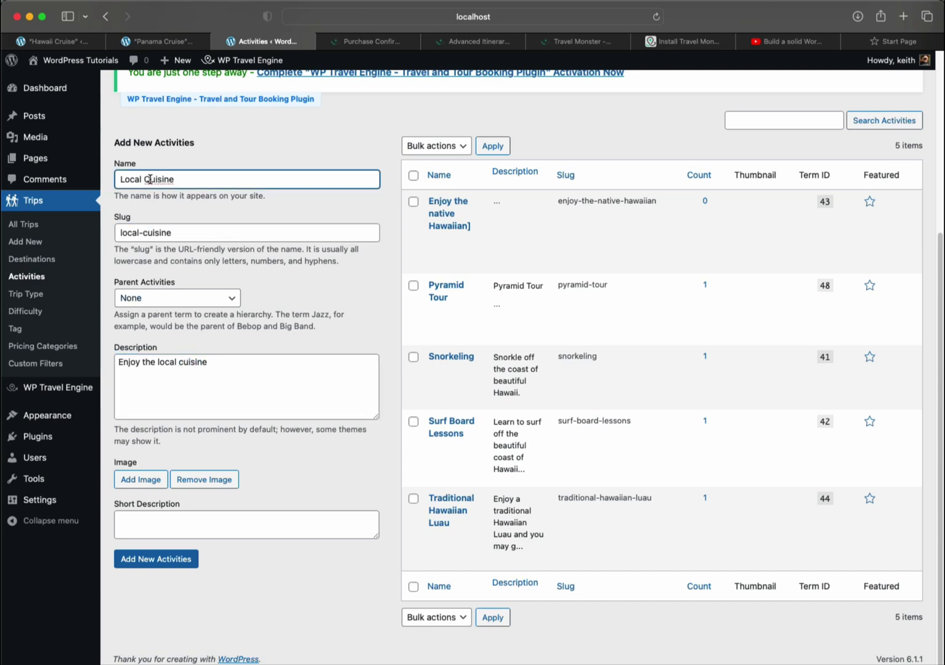
key(BackSpace)
text(C)
- End the description with 'in the surrounding area.', add the activity, then go to Trip Type
click(237, 387)
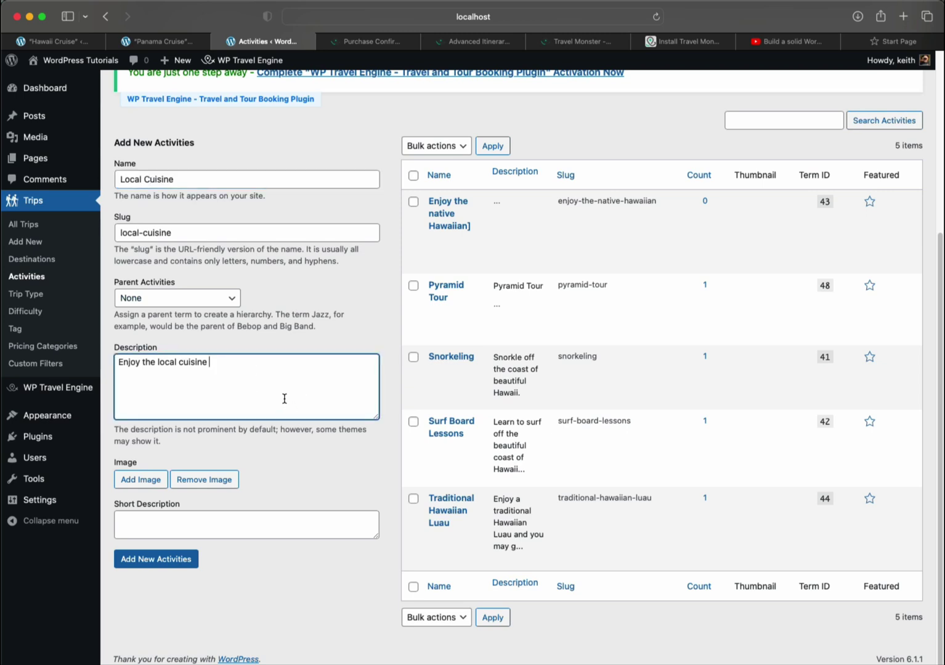
text(n the surrounding area.)
click(157, 560)
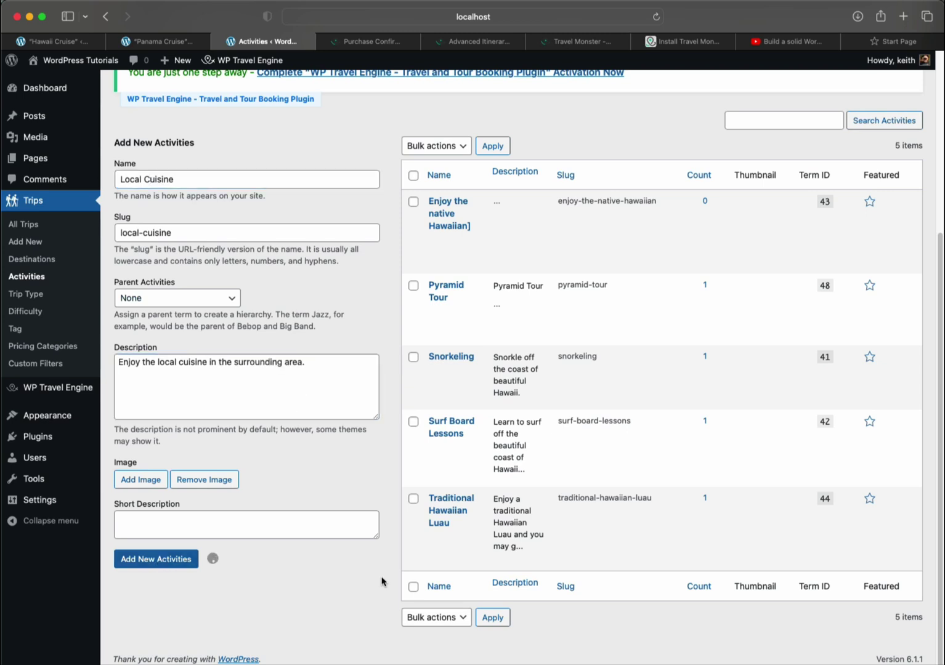
scroll(649, 376, down, 1)
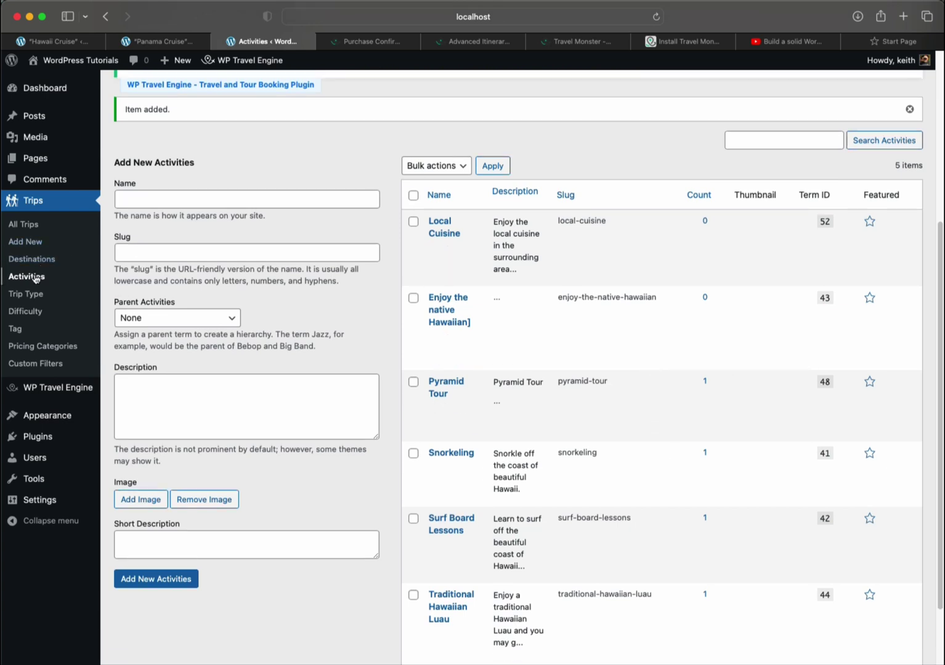
click(30, 297)
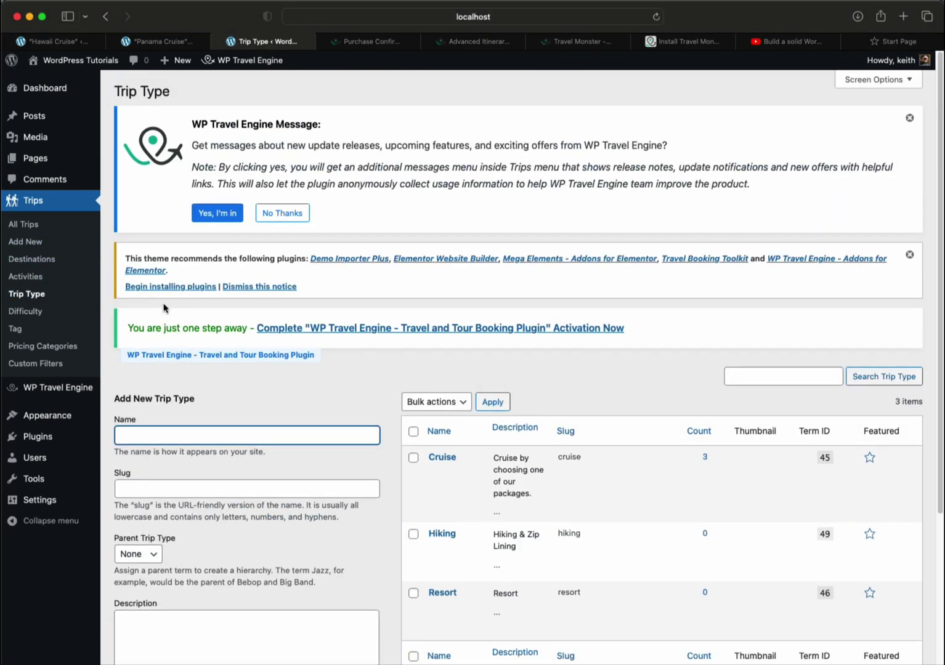
- Browse the Difficulty, Tag and Pricing Categories pages, ending on the empty Custom Filters page
scroll(545, 442, down, 1)
scroll(545, 442, down, 5)
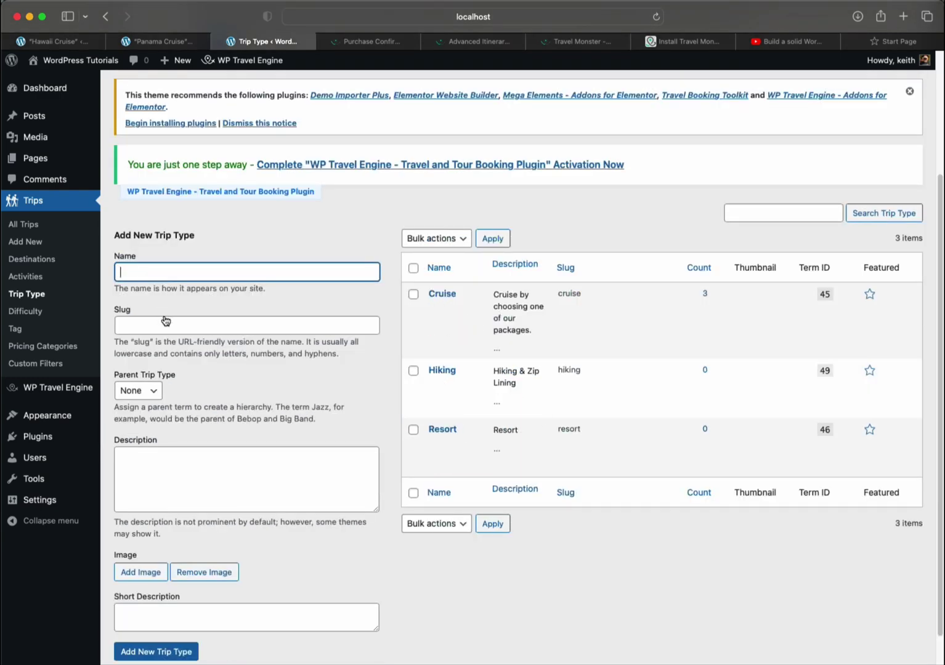
click(41, 312)
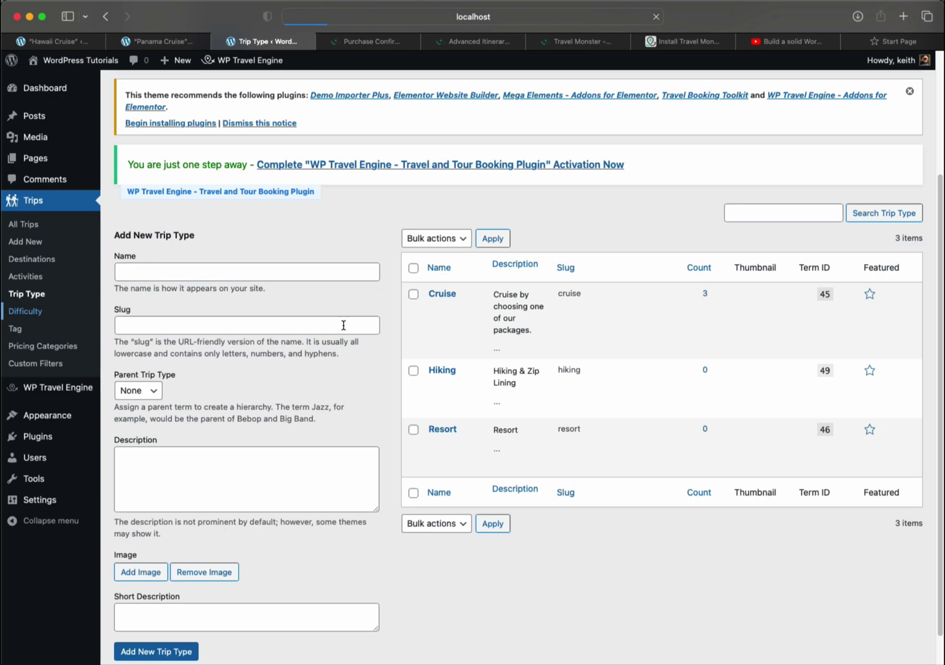
scroll(329, 405, down, 5)
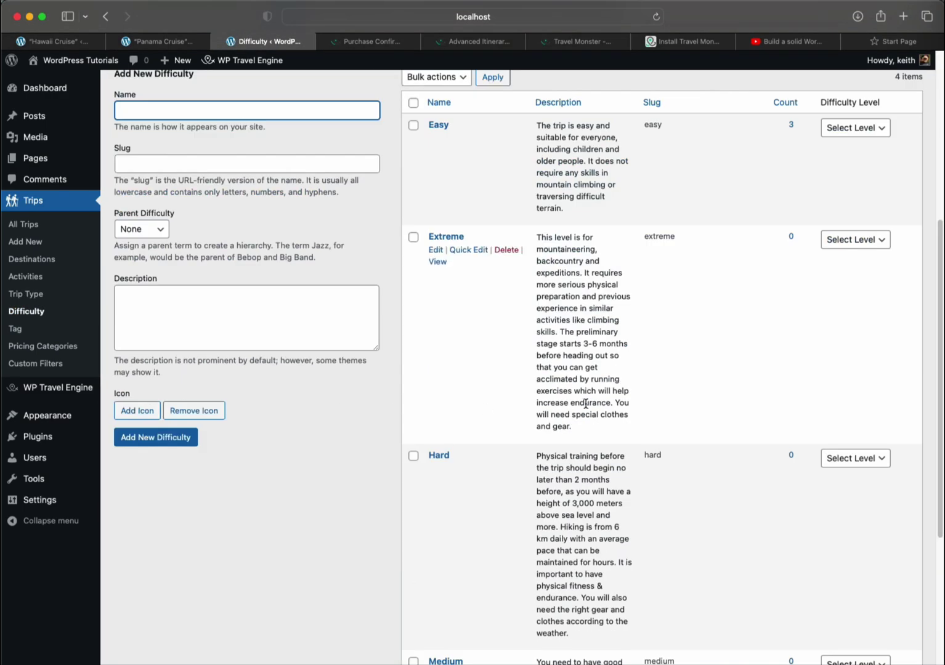
click(15, 328)
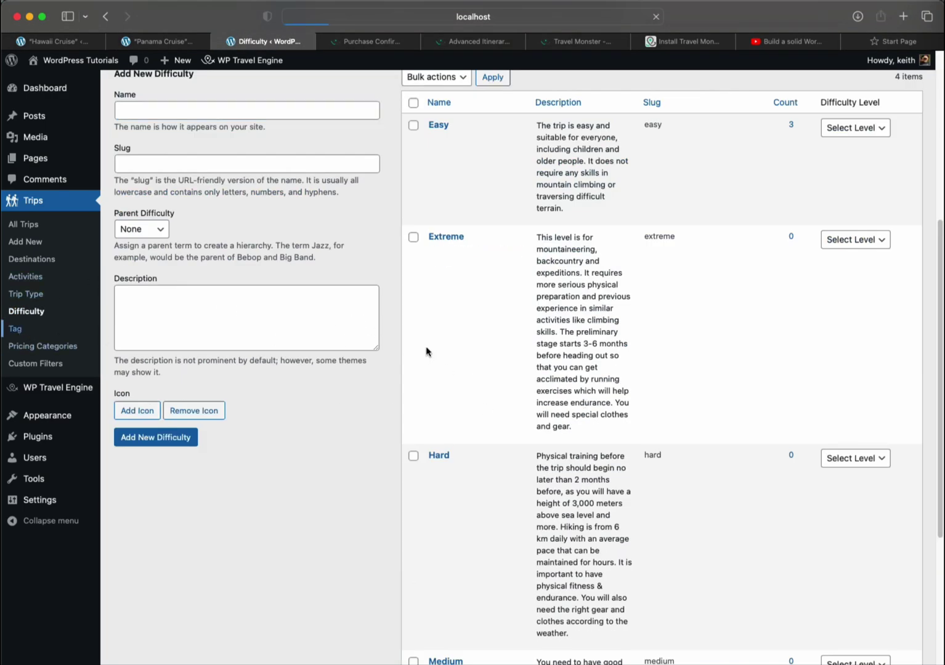
scroll(290, 387, down, 1)
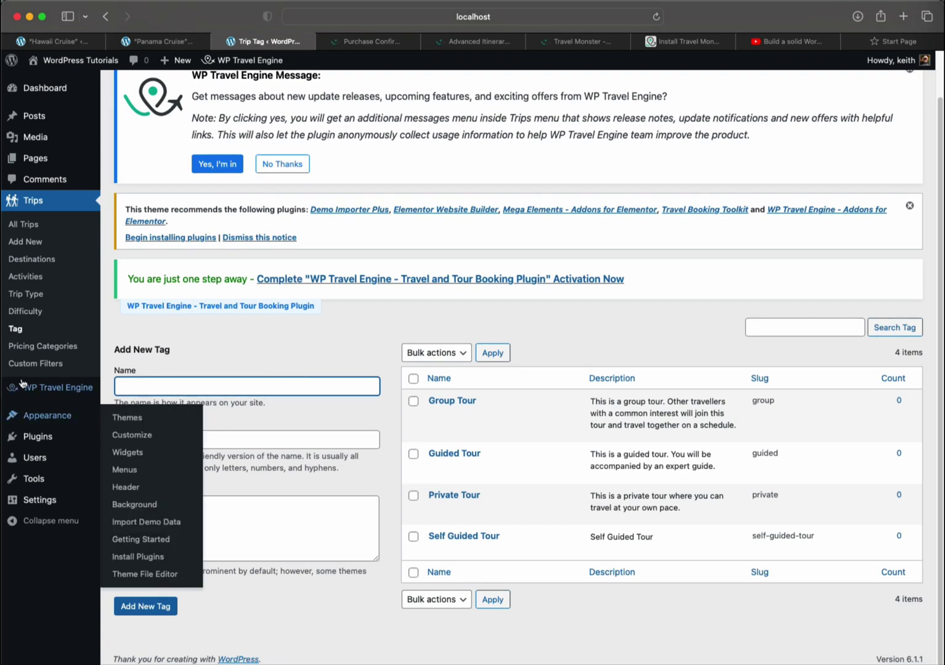
click(37, 346)
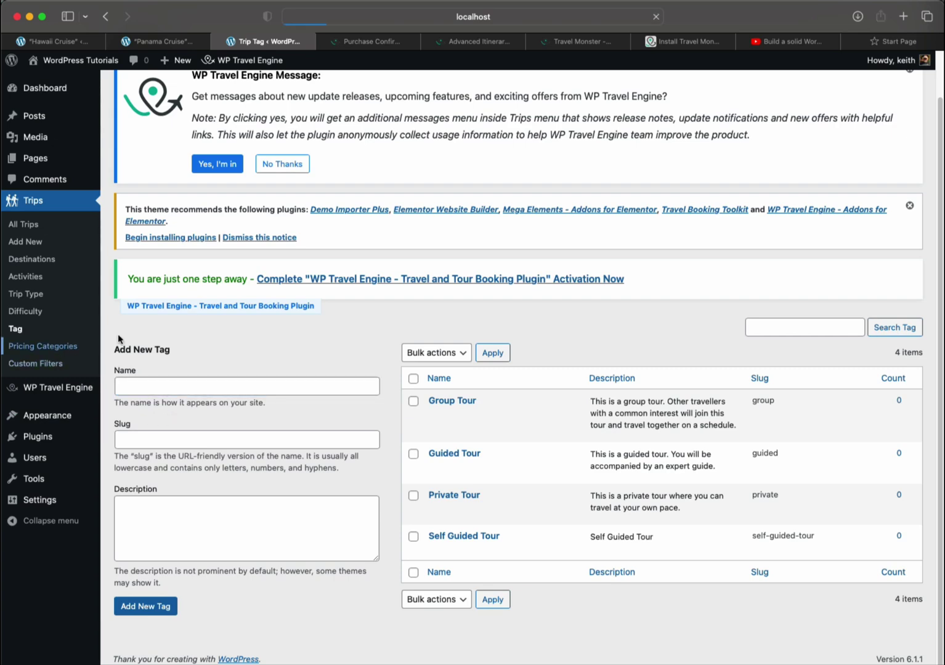
scroll(341, 331, down, 1)
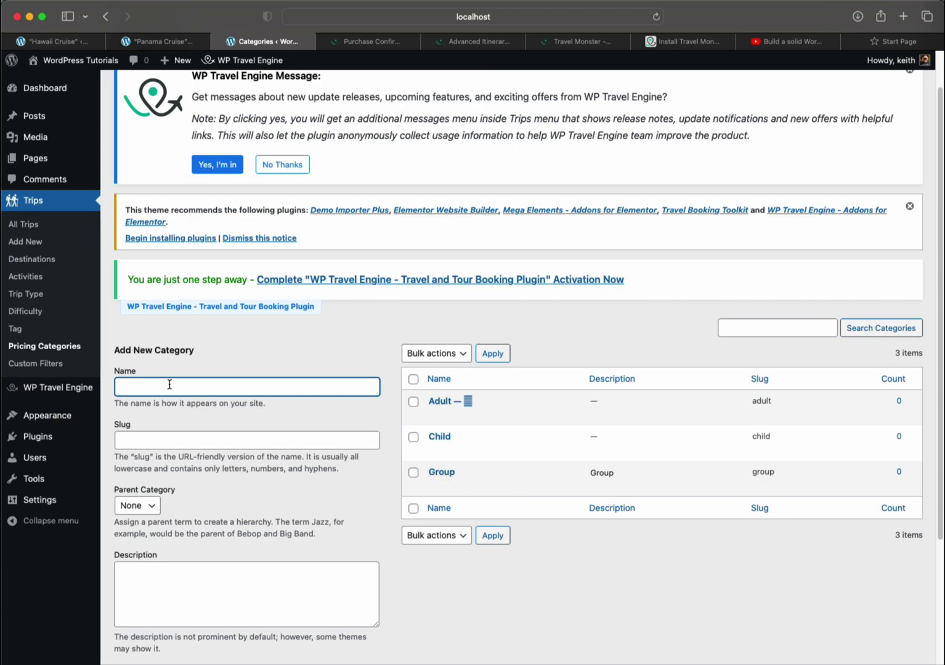
click(54, 368)
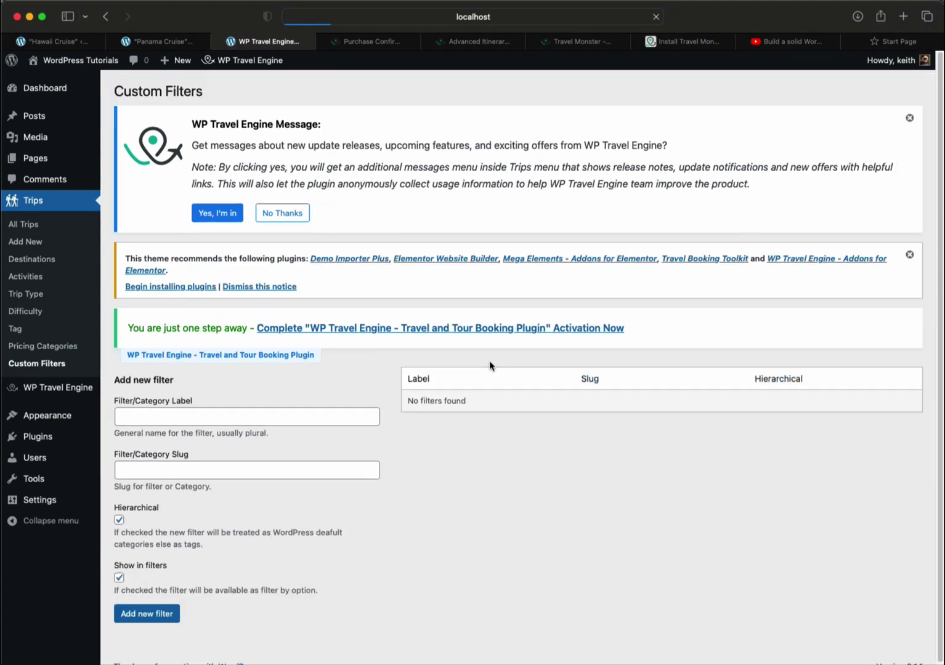
scroll(393, 369, down, 1)
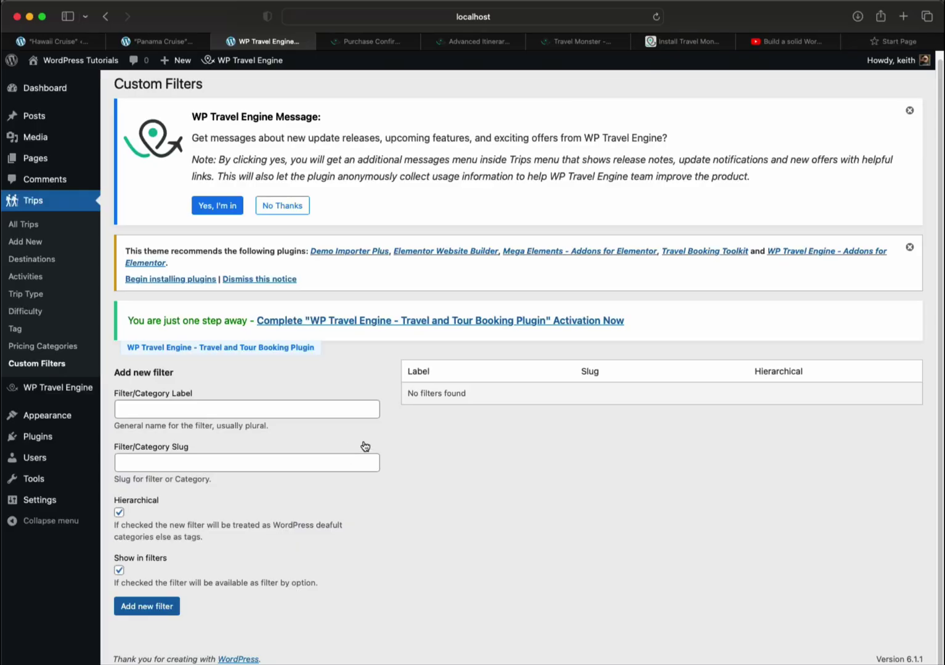
mouse_move(57, 388)
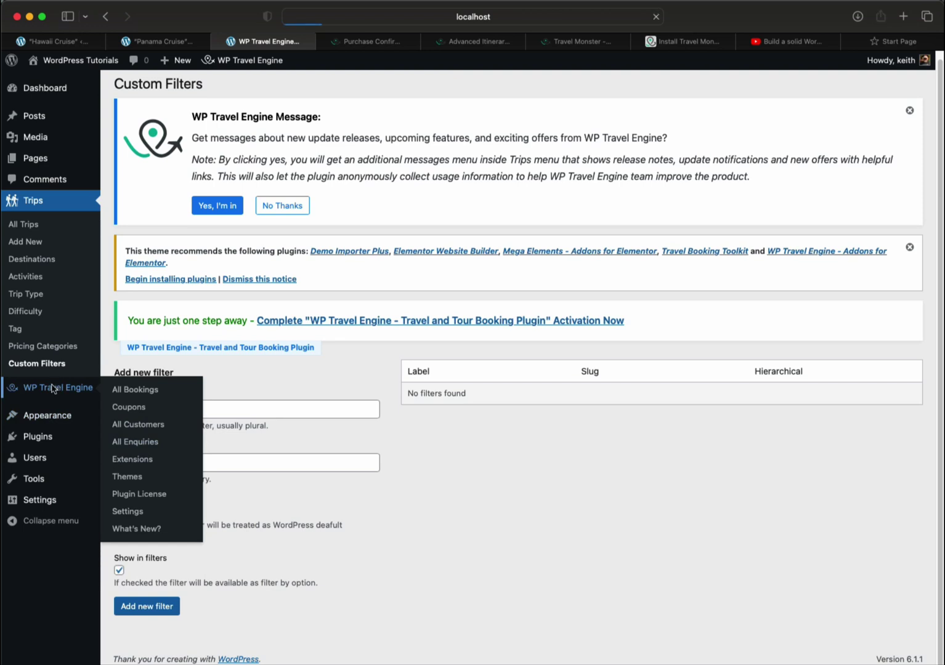
- Check All Bookings and the Coupons list, opening the Holiday Special coupon
click(157, 389)
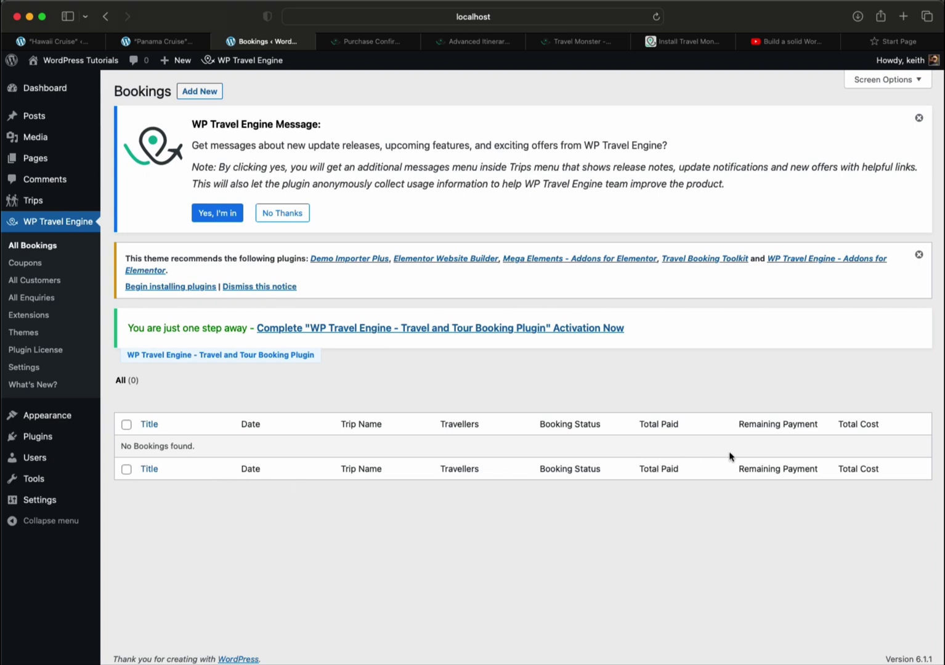
click(28, 265)
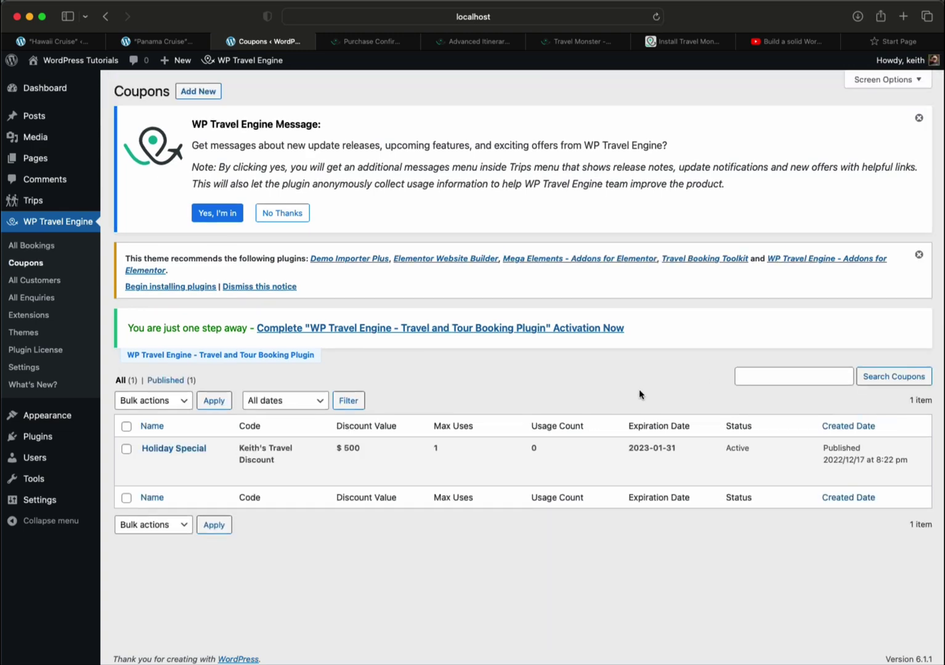
mouse_move(168, 466)
click(150, 465)
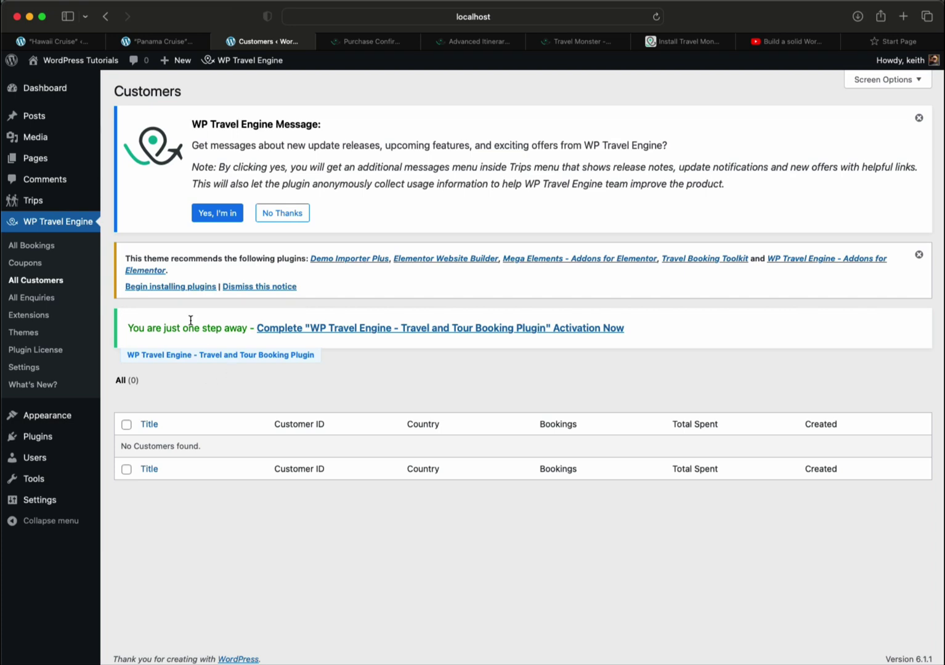
- View the Enquiries list, then scroll through the Extensions catalogue of add-on cards
click(27, 297)
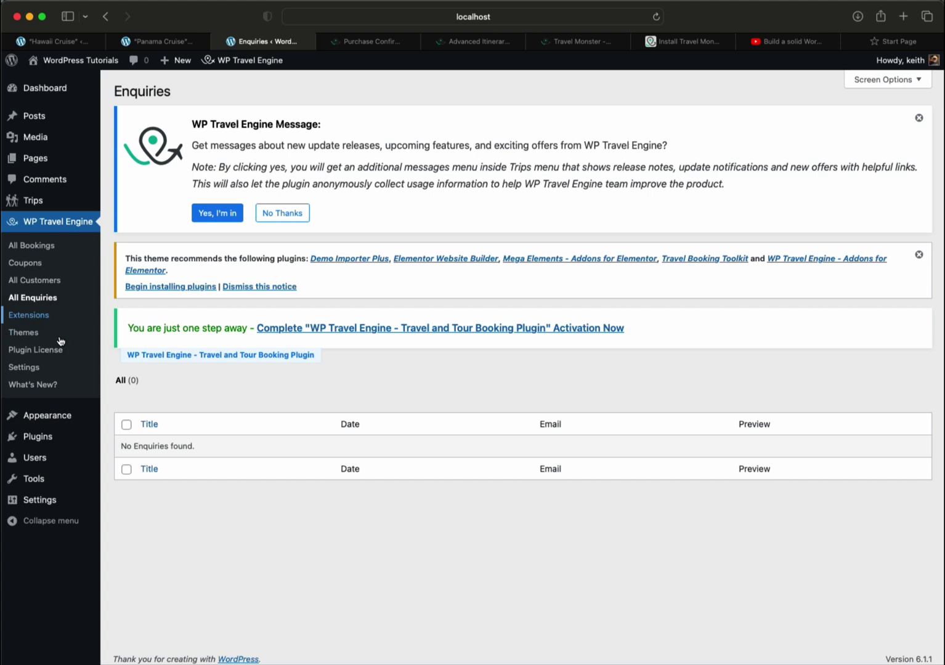
click(27, 317)
scroll(589, 424, down, 5)
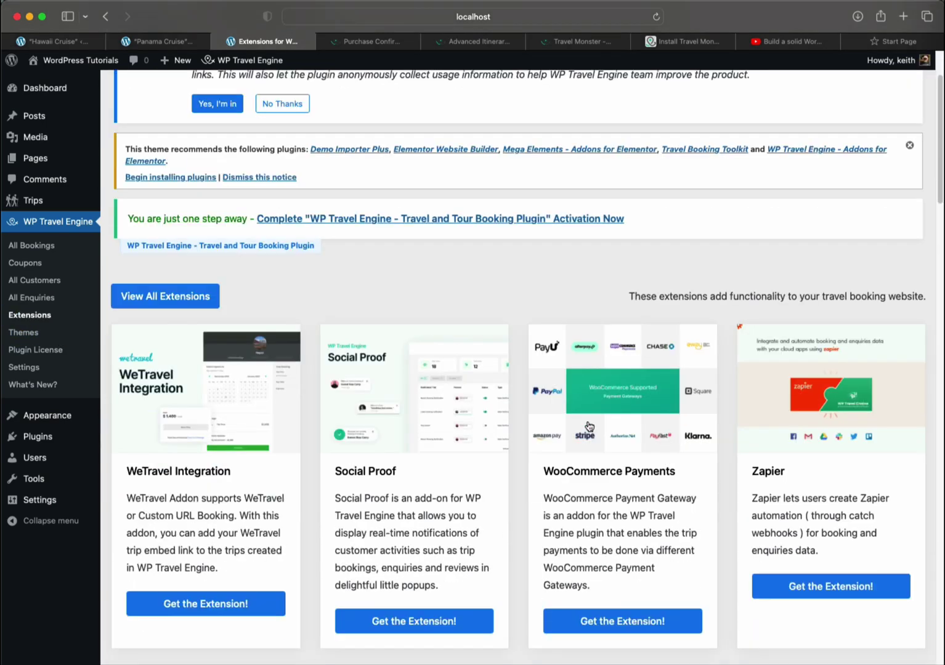
scroll(589, 424, down, 2)
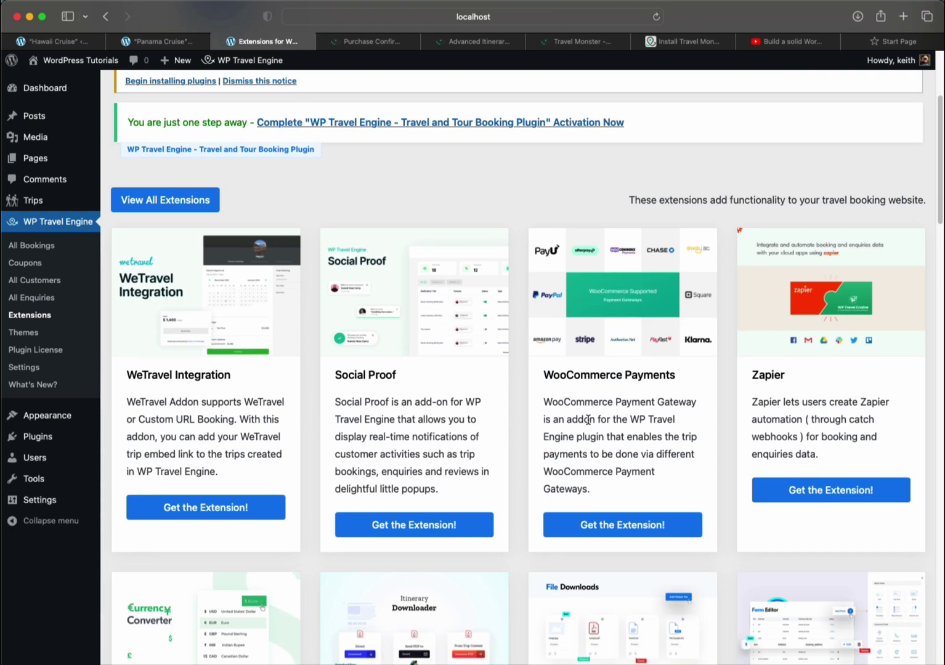
click(172, 204)
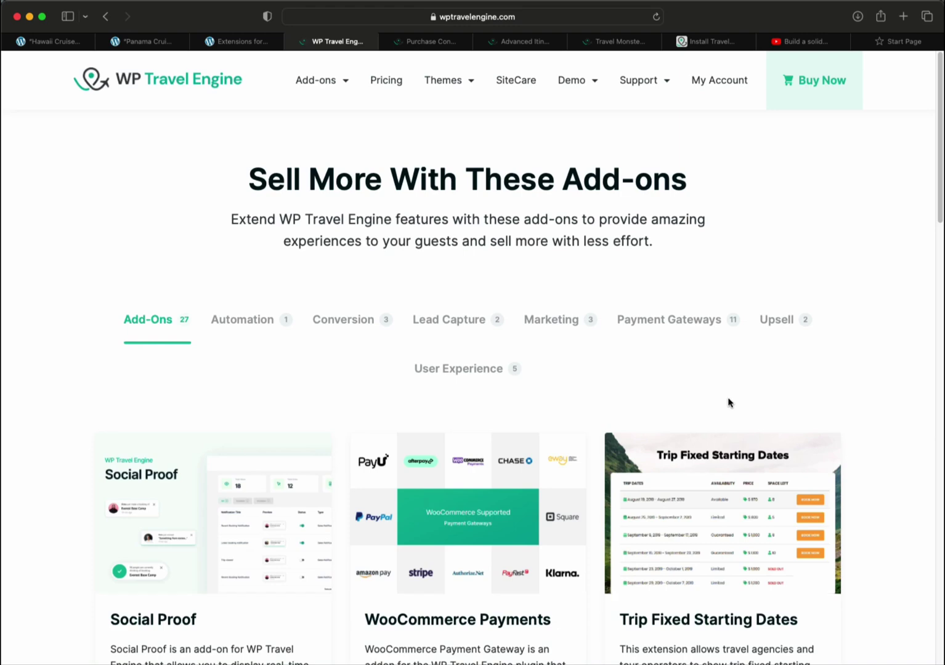
scroll(728, 403, down, 5)
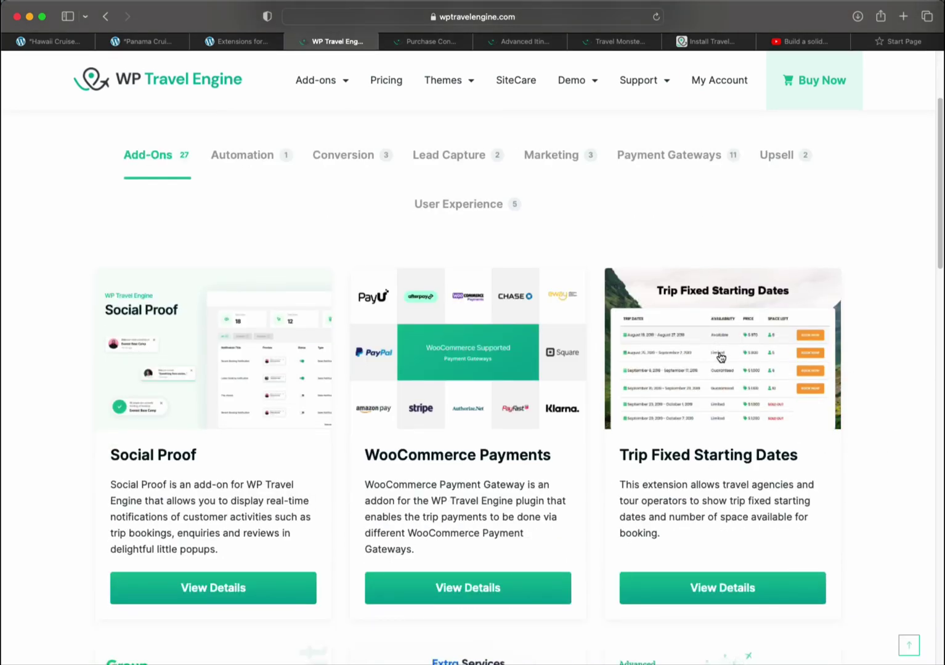
click(736, 377)
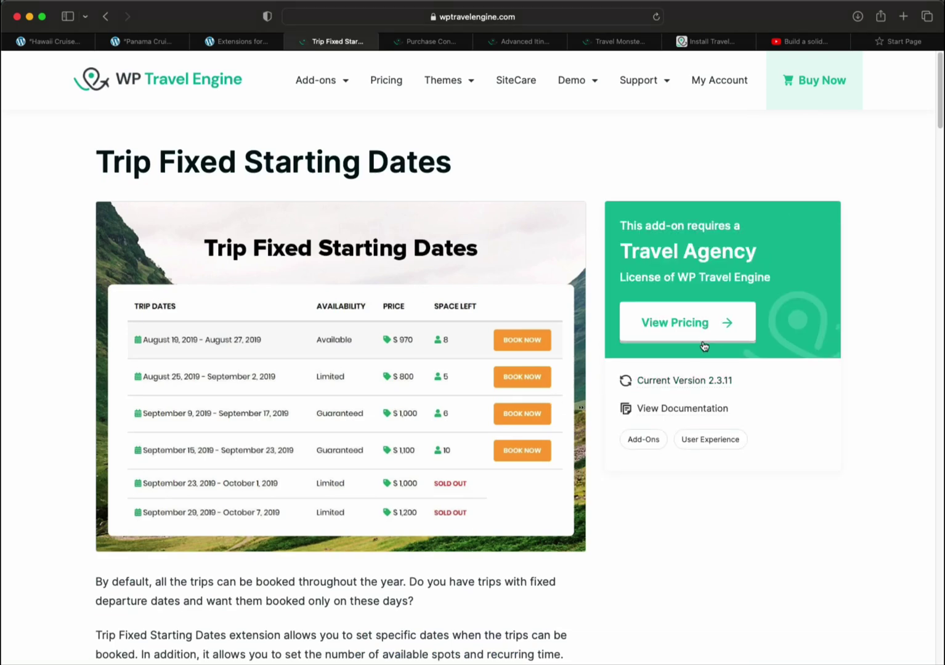
click(690, 326)
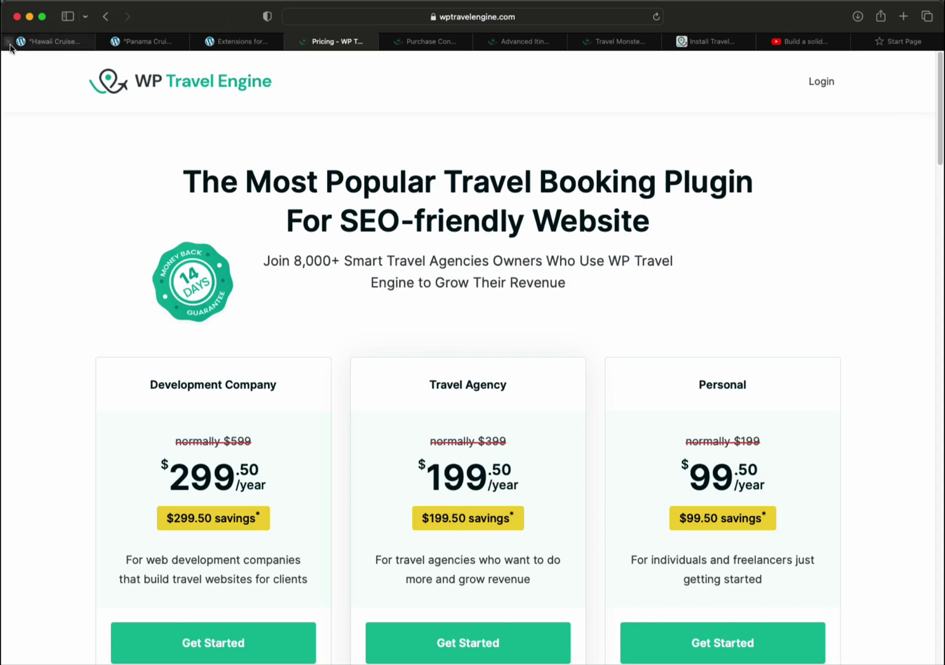
click(104, 18)
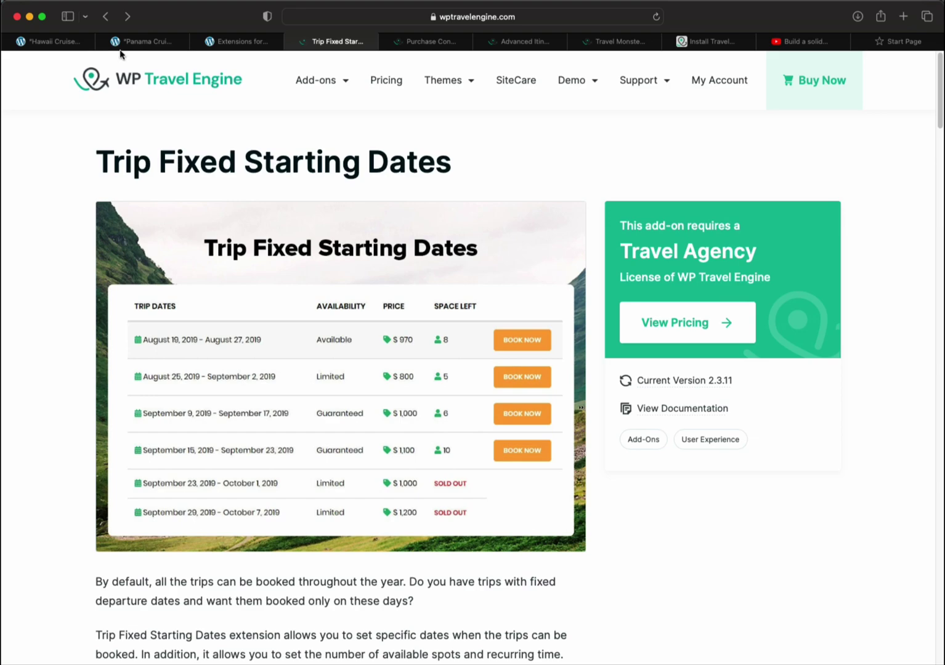
click(105, 17)
scroll(409, 369, down, 3)
scroll(407, 366, down, 8)
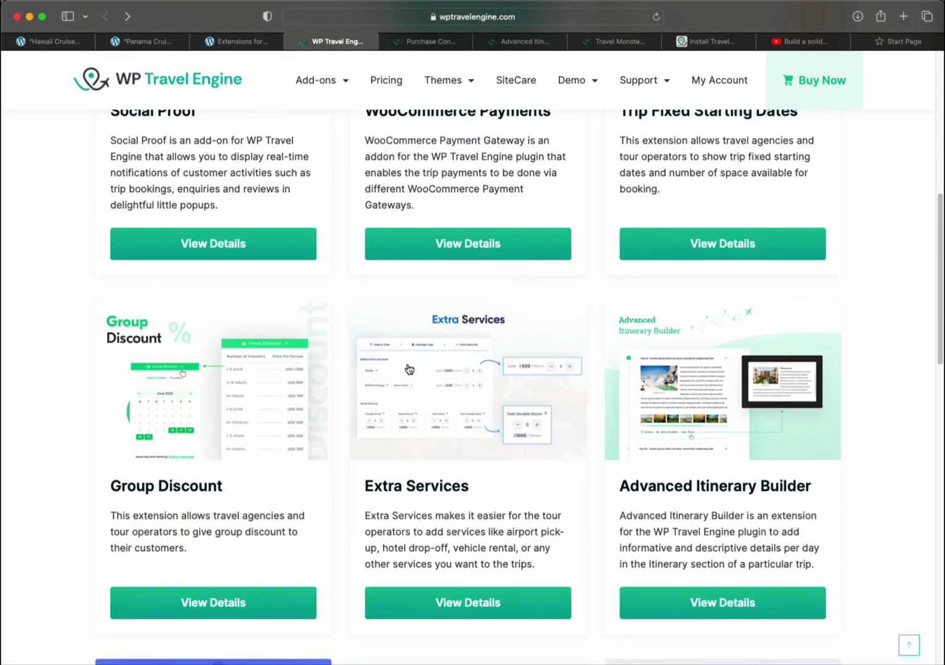
scroll(409, 368, down, 3)
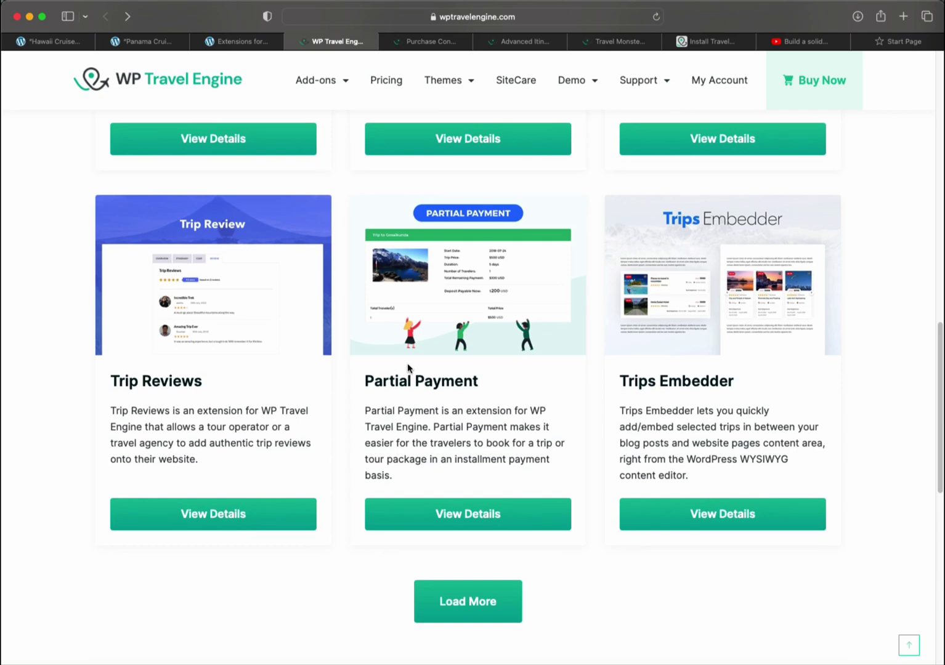
scroll(407, 368, up, 3)
click(289, 42)
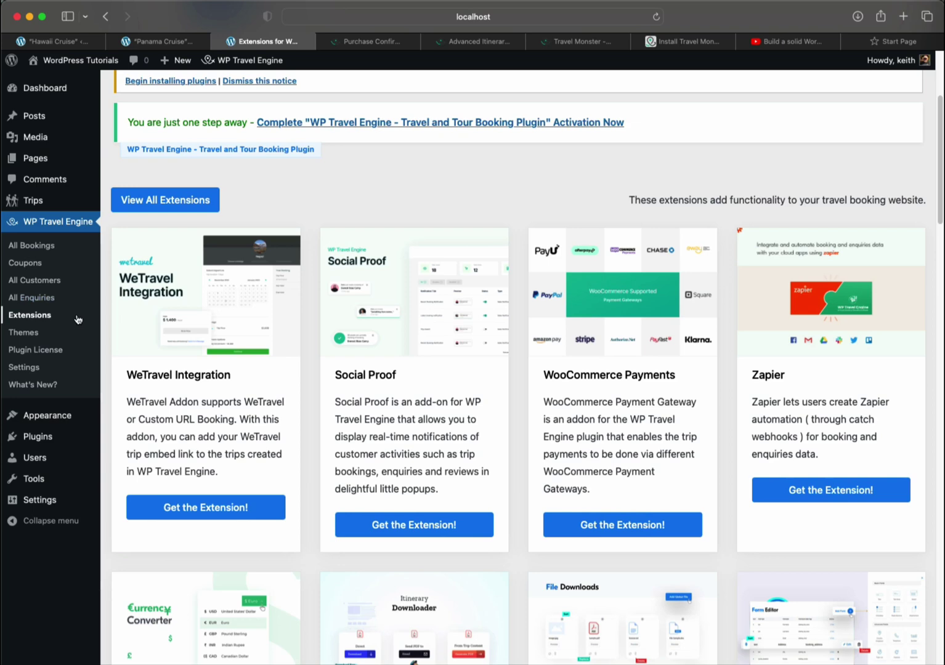
- Scroll the WP Travel Engine themes and open Travel Monster's page on the vendor site
click(24, 332)
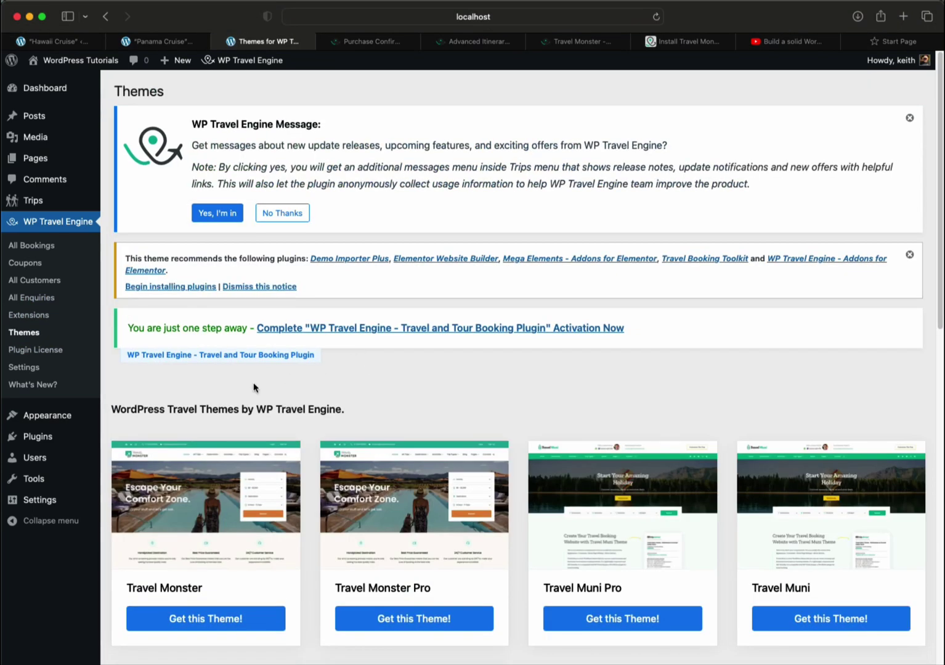
scroll(253, 389, down, 3)
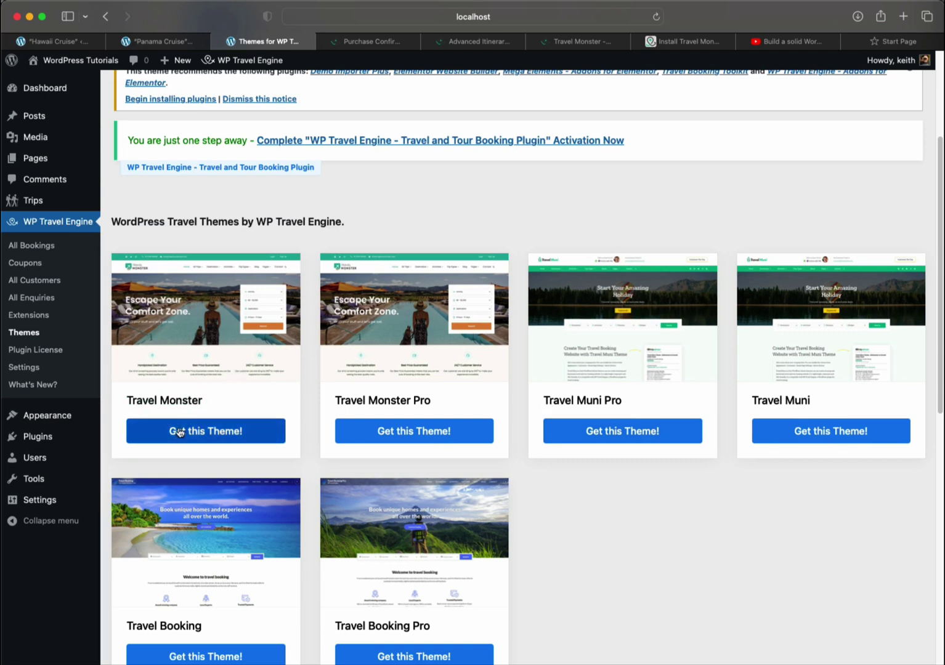
click(207, 435)
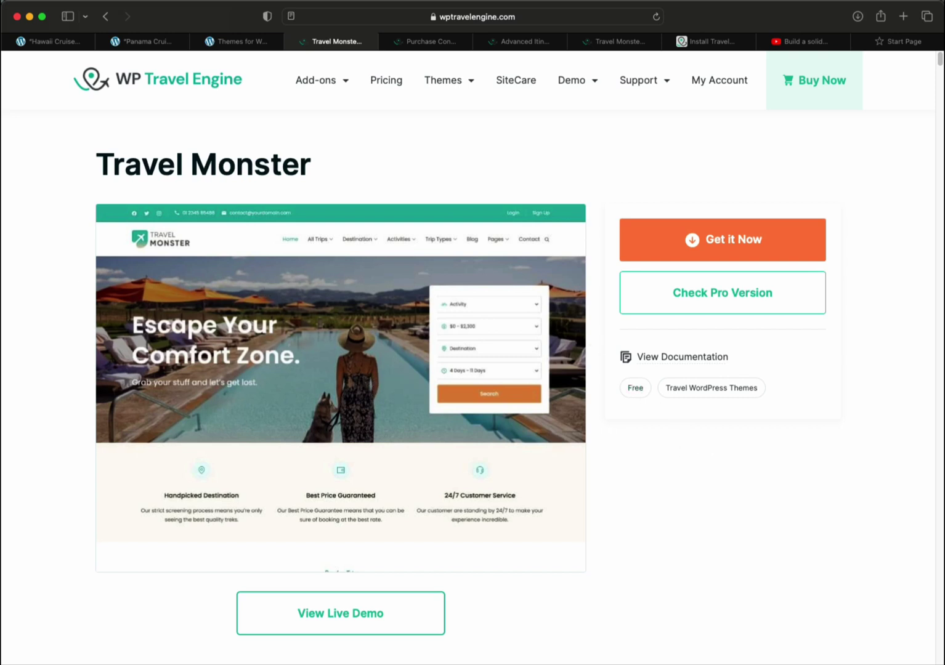
- Switch back to the browser tab with the Hawaii Cruise trip editor
click(54, 41)
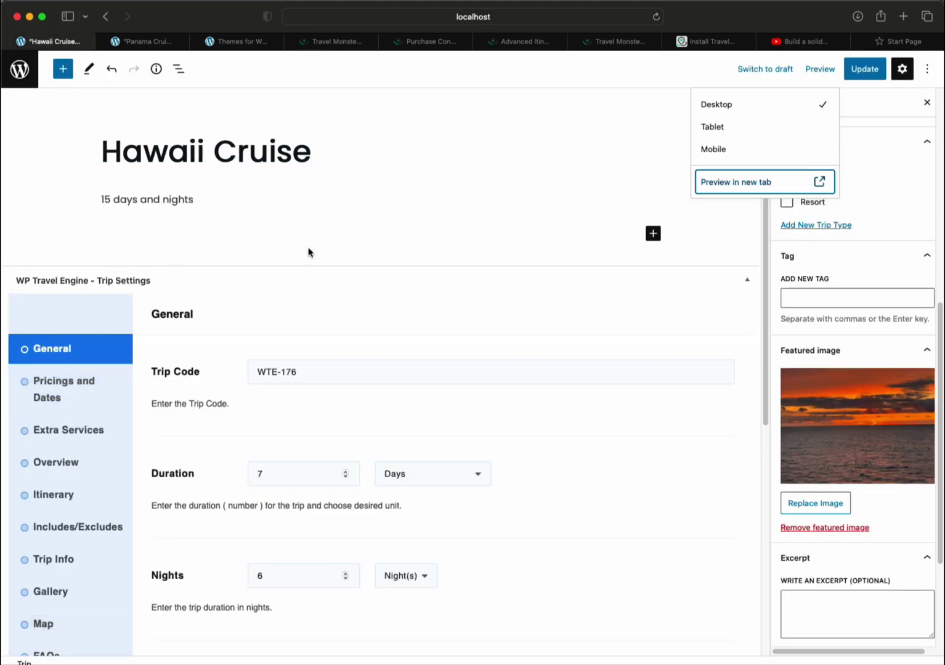
- Exit the Hawaii Cruise editor to the trips list, then open Installed Plugins
click(34, 67)
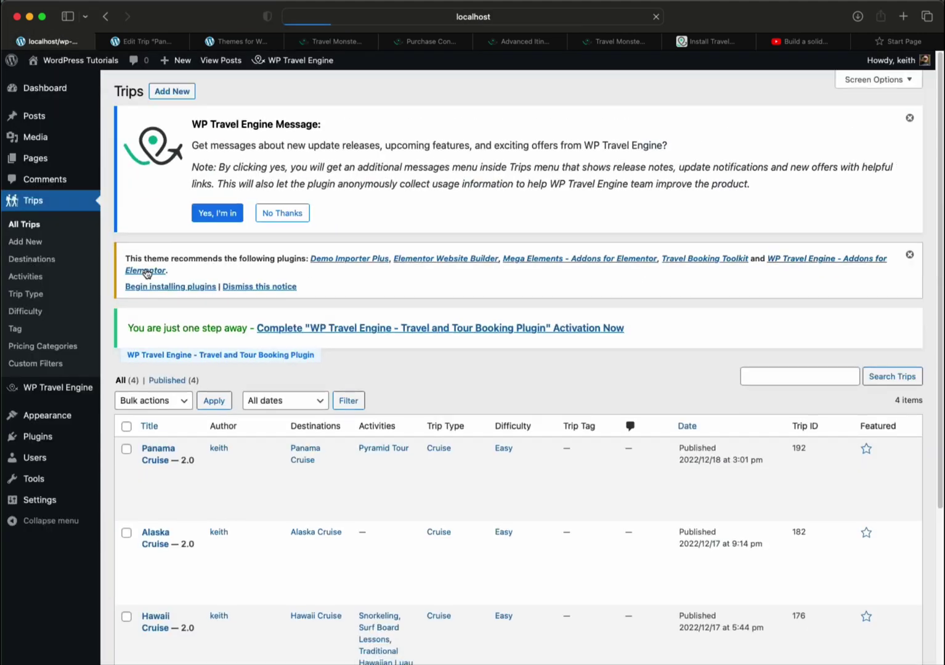
click(43, 439)
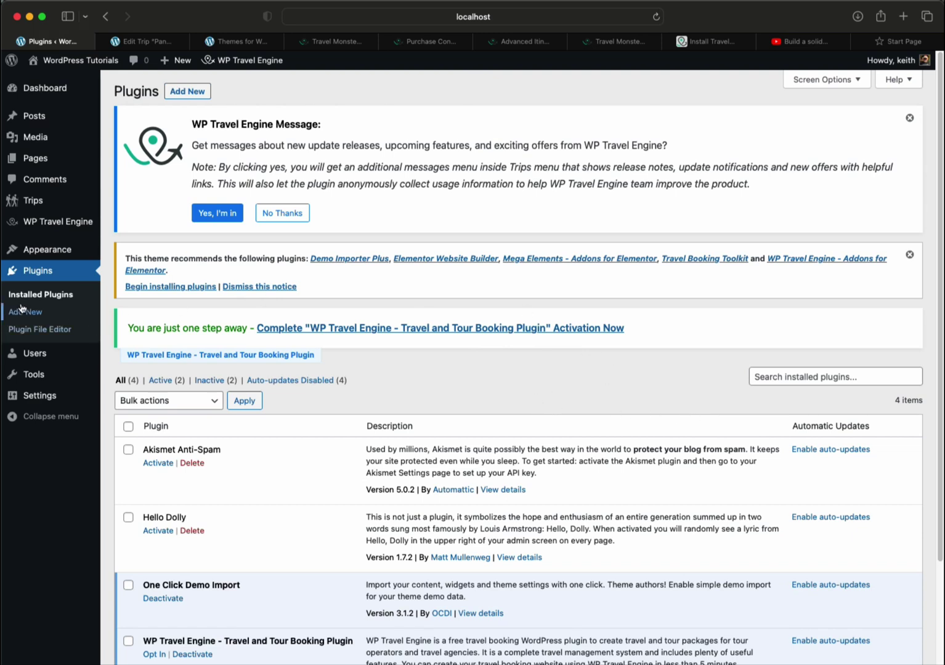
- Visit All Bookings, Settings and Plugin License, ending on Settings with its update opt-in prompt
click(36, 223)
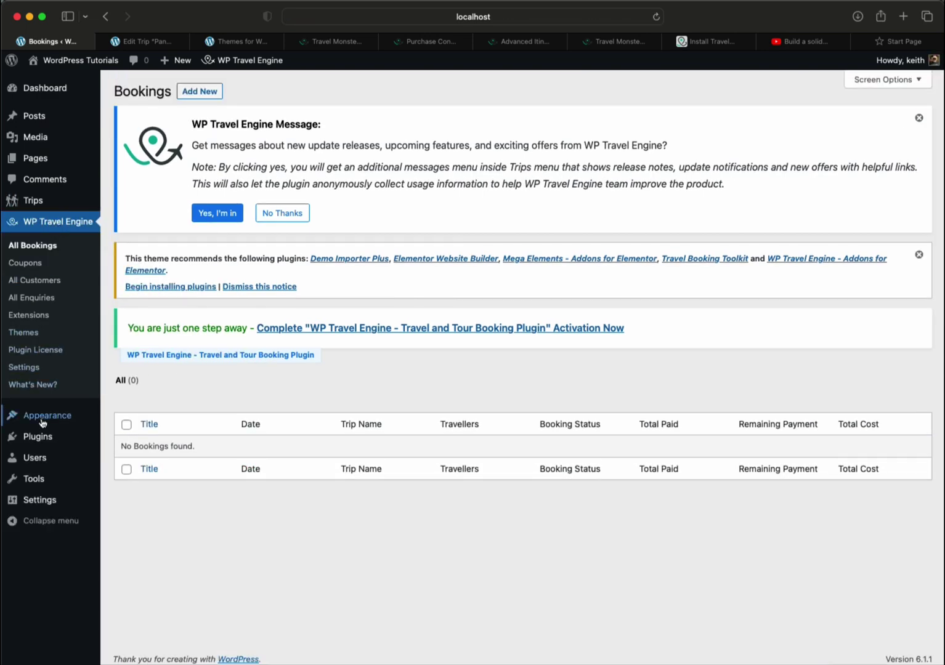
click(23, 368)
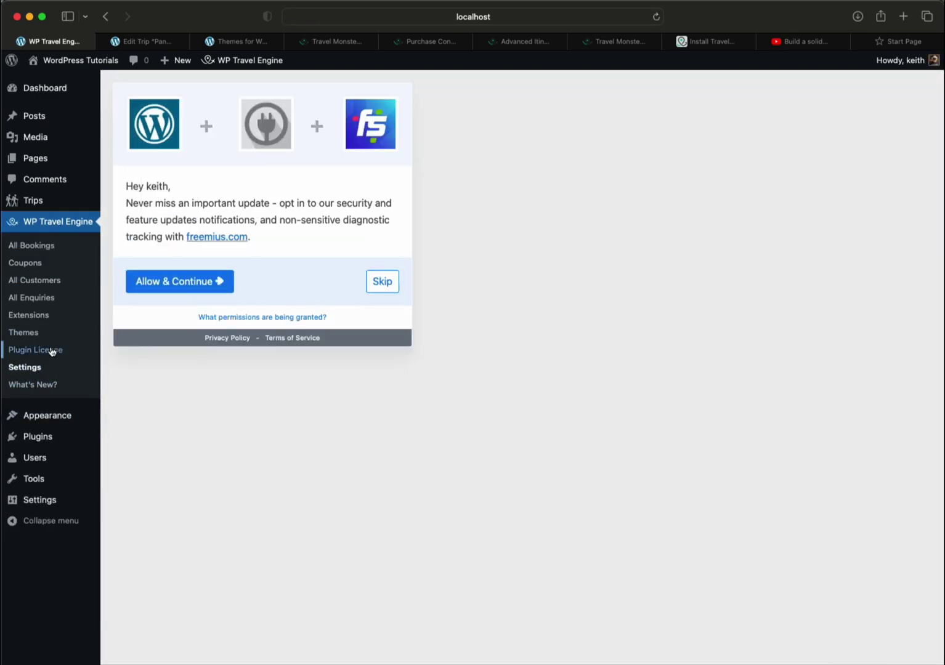
click(48, 351)
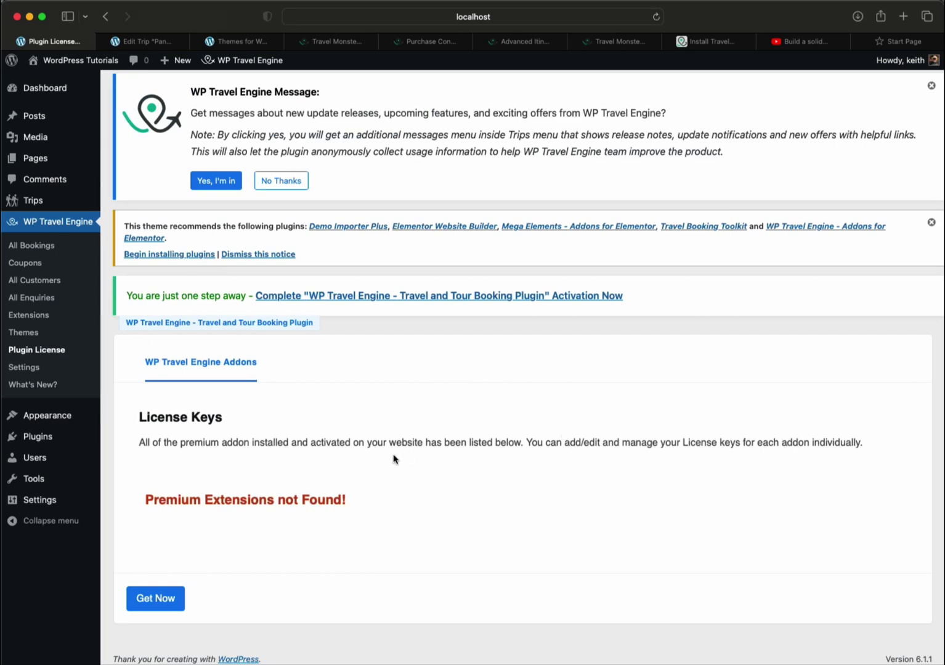
click(24, 369)
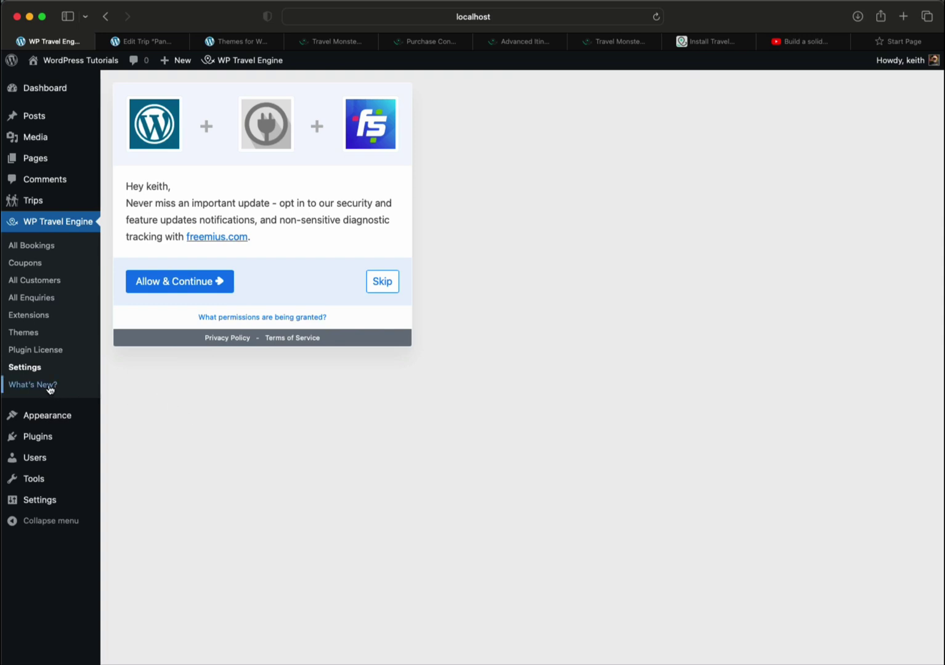
- Scroll through the What's New 5.5 notes on Social Login, Related Trips and Trip Taxes
click(22, 386)
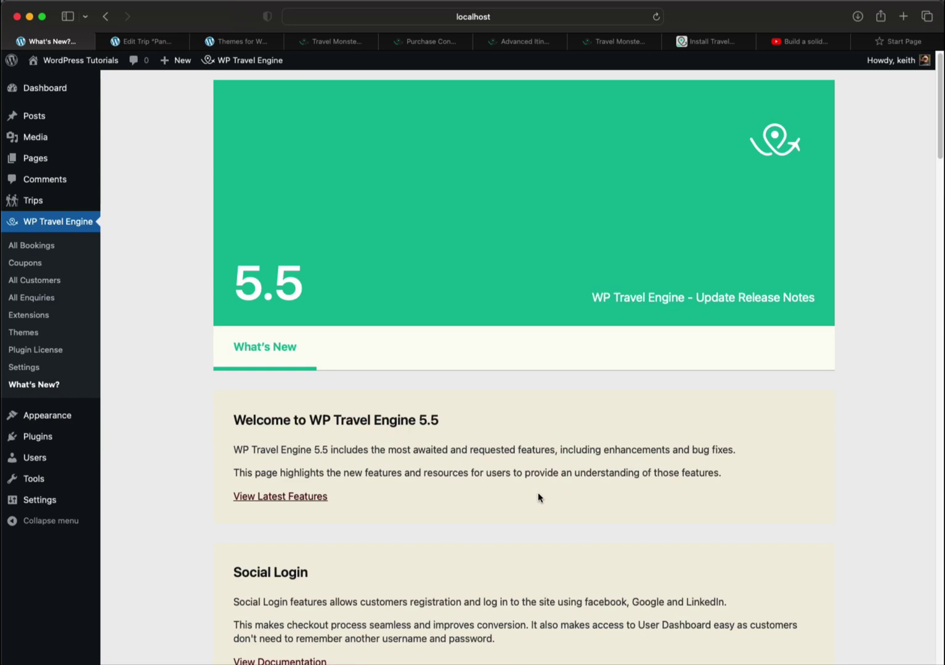
scroll(537, 492, down, 12)
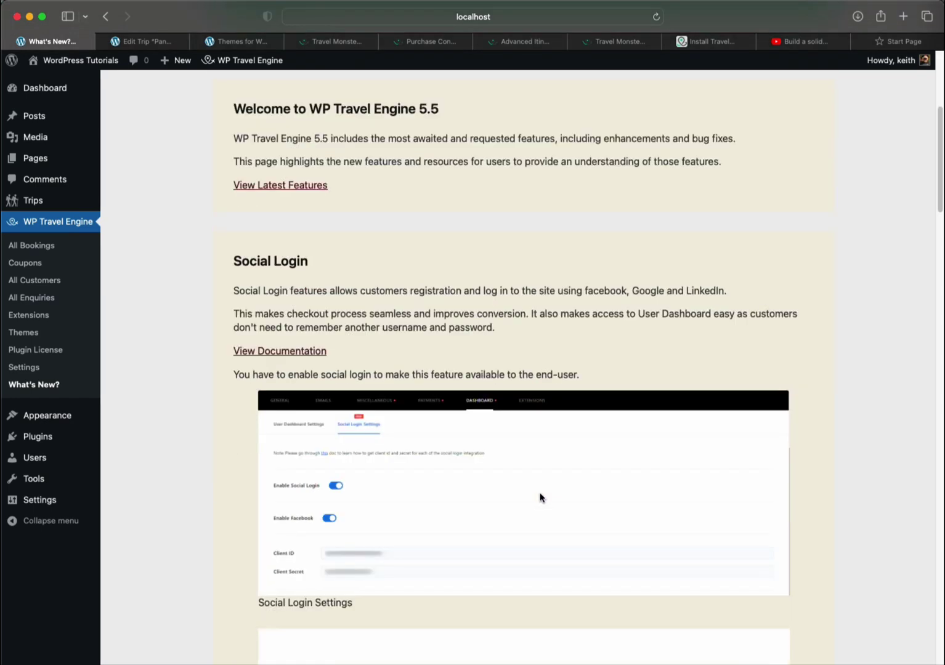
scroll(540, 494, down, 3)
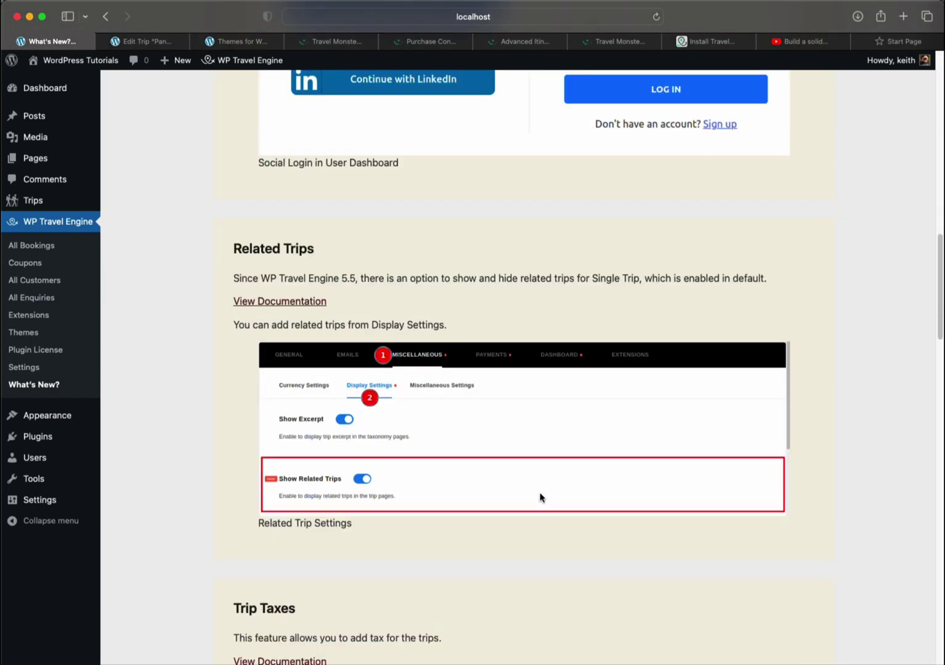